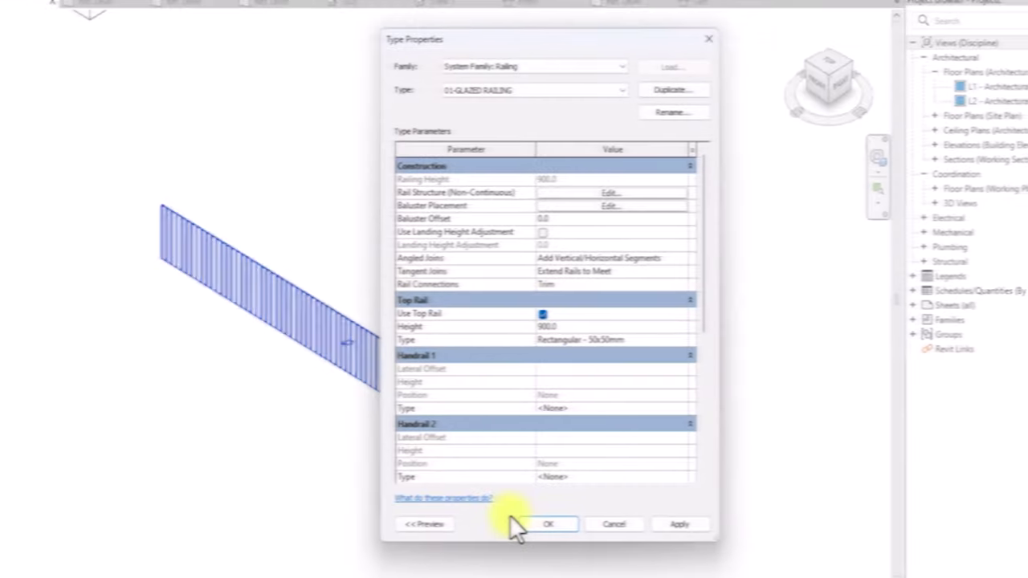
Accept the railing type properties, then set the 3D view to the Shaded visual style and Fine detail level
left_click(542, 524)
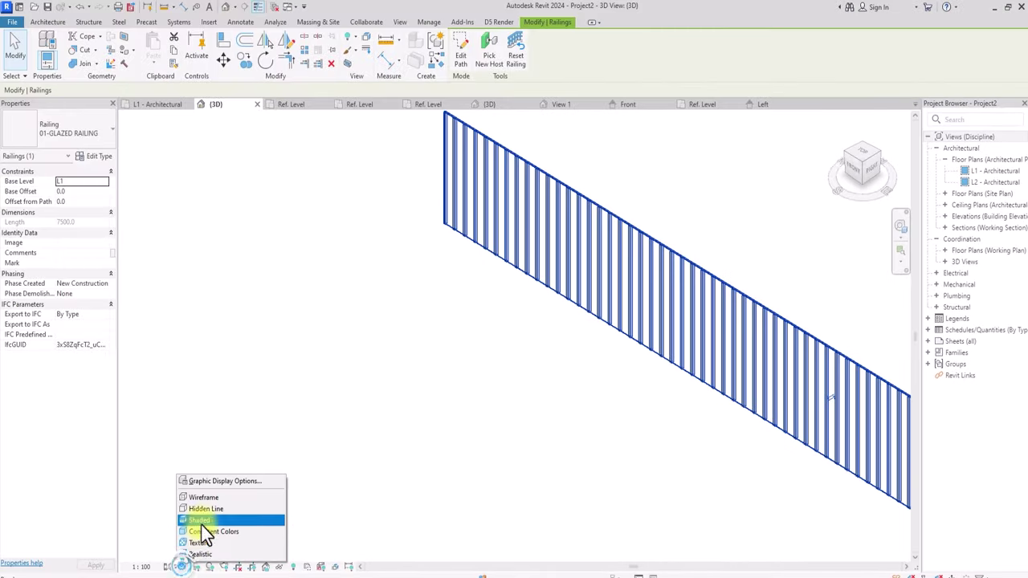
left_click(208, 523)
left_click(167, 566)
left_click(177, 556)
In the 01-GLAZED RAILING type's baluster placement, set the regular baluster to METAL CLIP BALUSTER with 1000 distance from previous
scroll(176, 556, "down", 5)
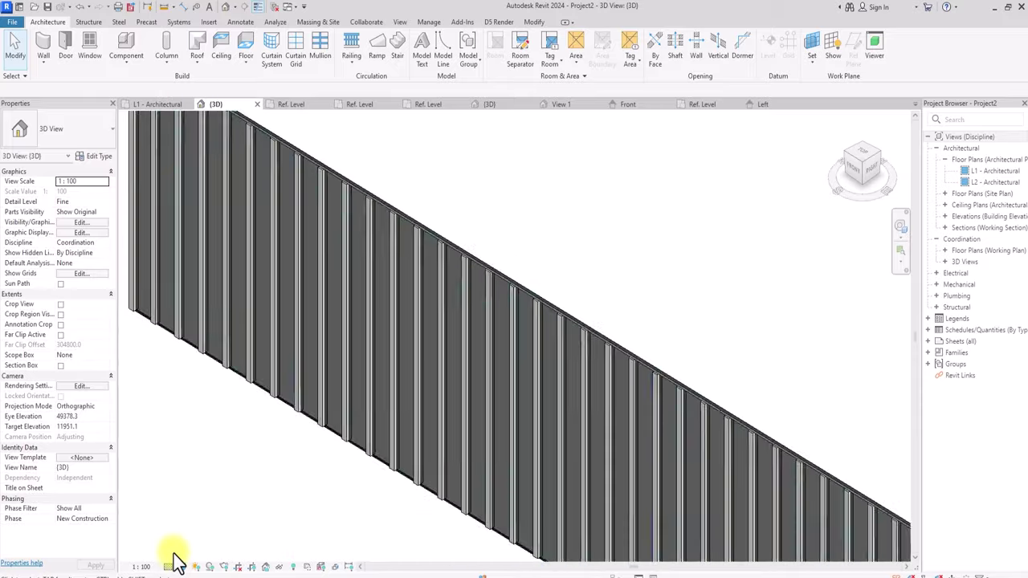
left_click(458, 420)
left_click(99, 155)
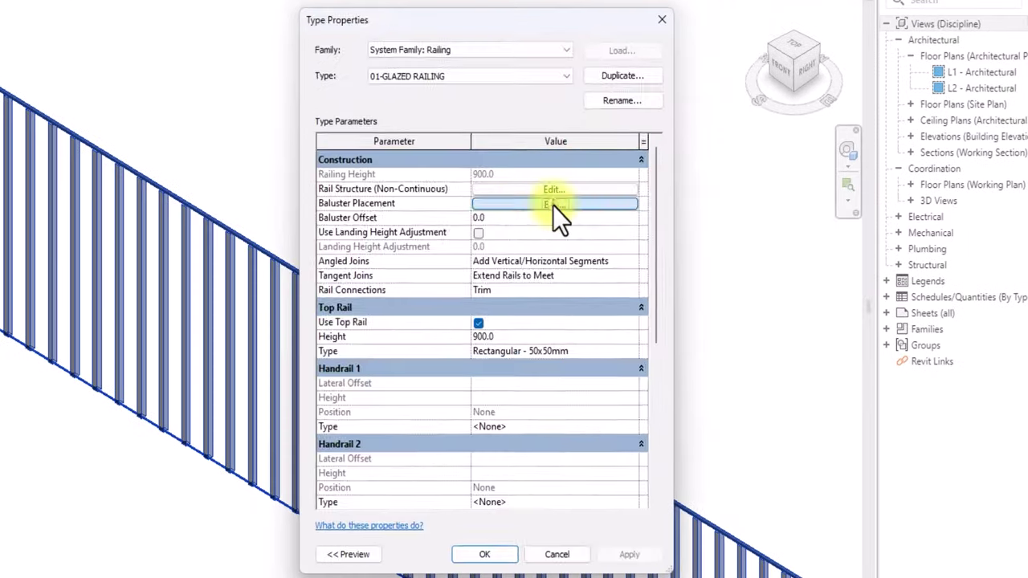
left_click(552, 205)
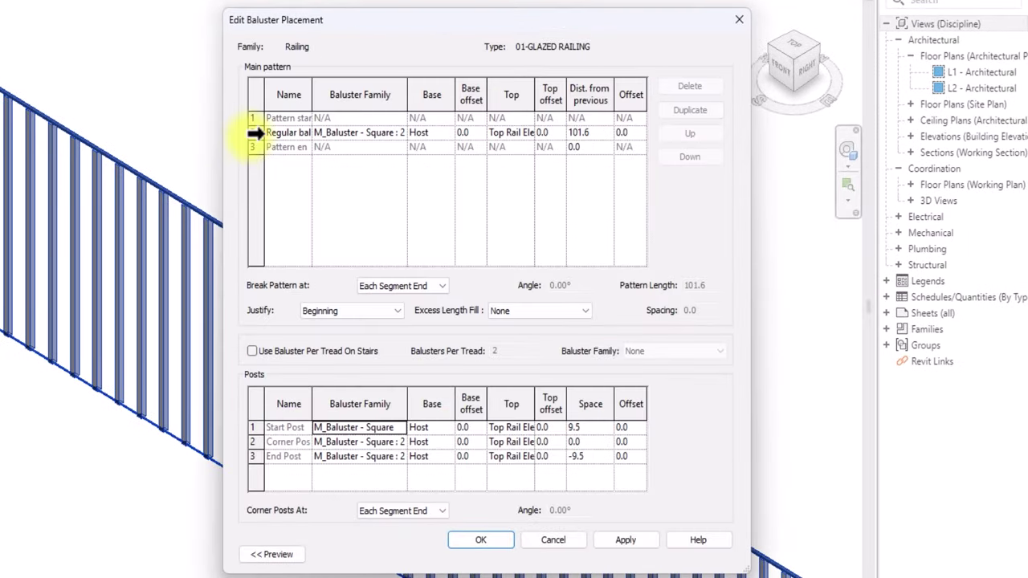
left_click(400, 133)
left_click(366, 206)
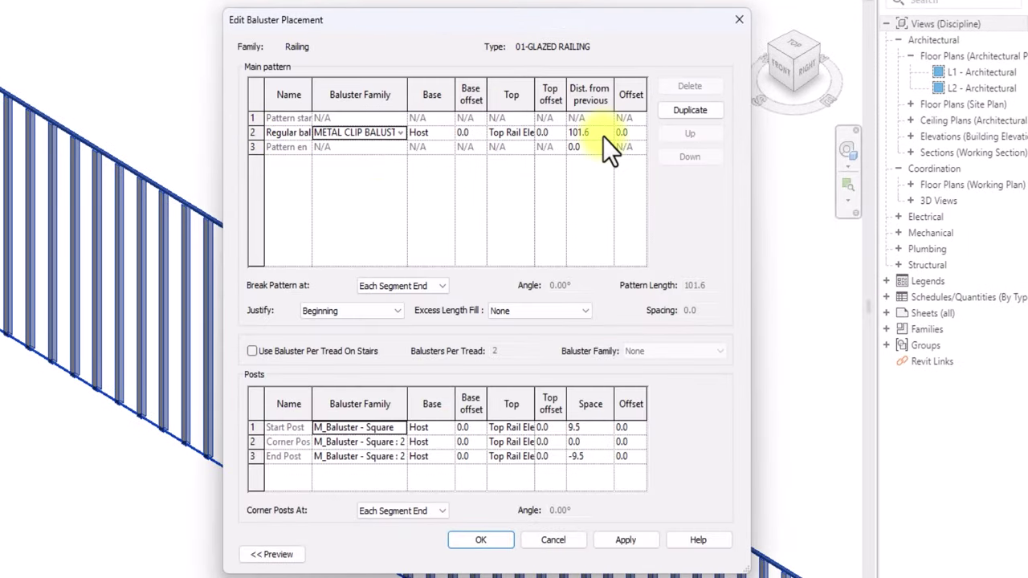
left_click(598, 134)
type("1000")
Set the start, corner and end posts to METAL CLIP BALUSTER and confirm the baluster placement and type properties
left_click(400, 427)
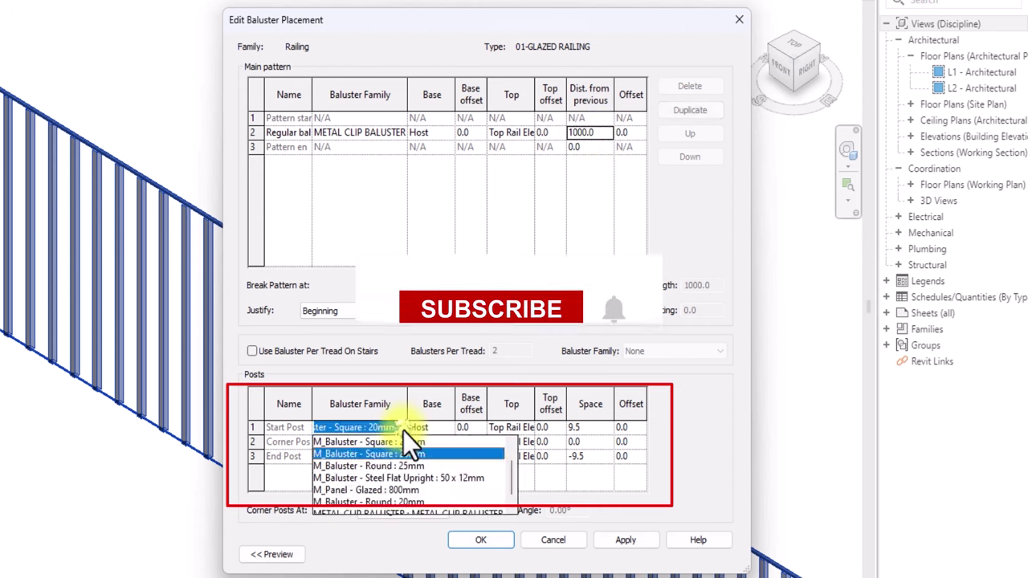
left_click(377, 497)
left_click(400, 442)
left_click(377, 513)
left_click(400, 456)
left_click(369, 526)
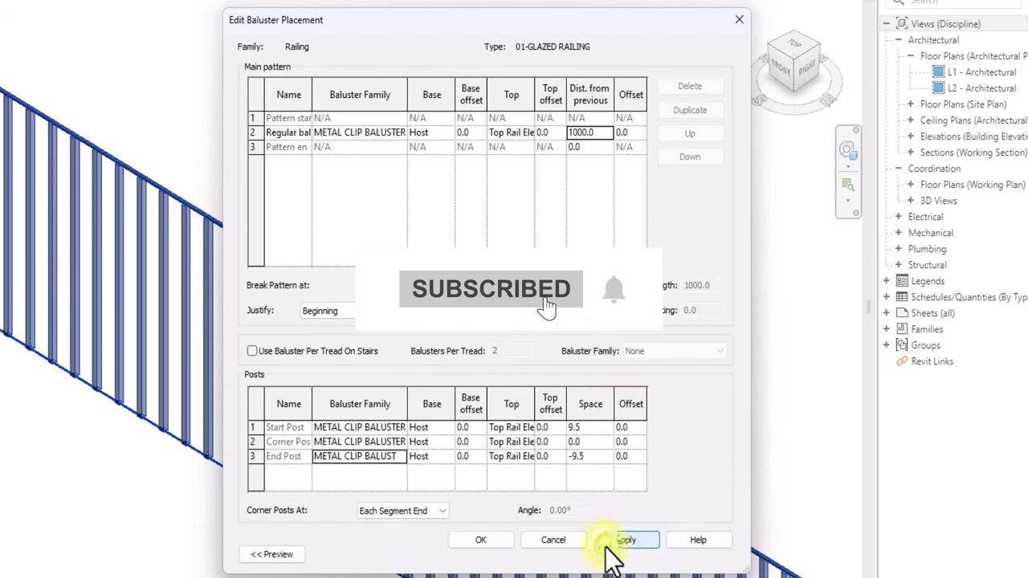
left_click(480, 539)
left_click(479, 553)
Select the railings on the stair and assign them a railing type
scroll(447, 340, "down", 5)
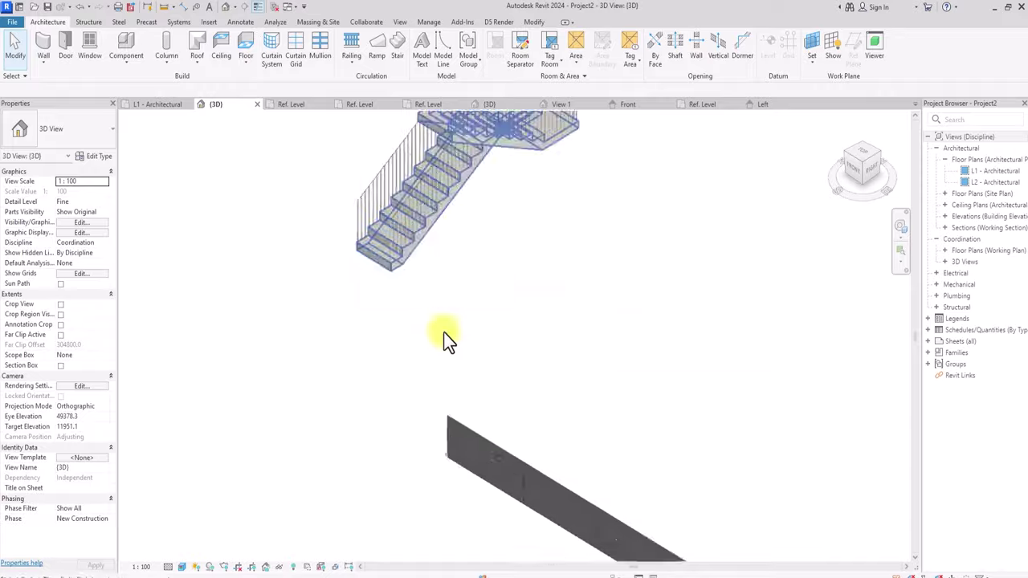
left_click(357, 307)
left_click(95, 122)
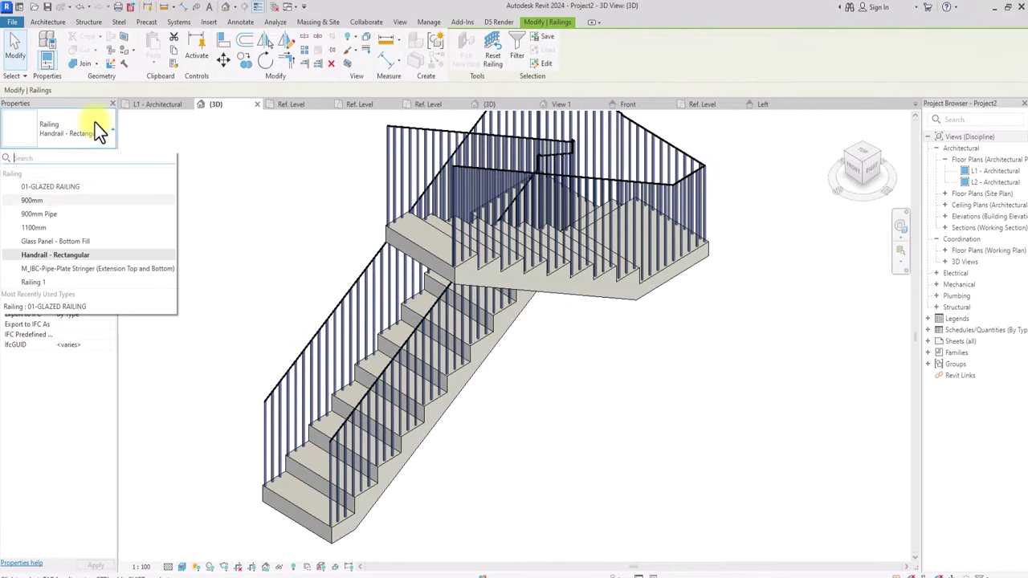
left_click(57, 254)
left_click(264, 246)
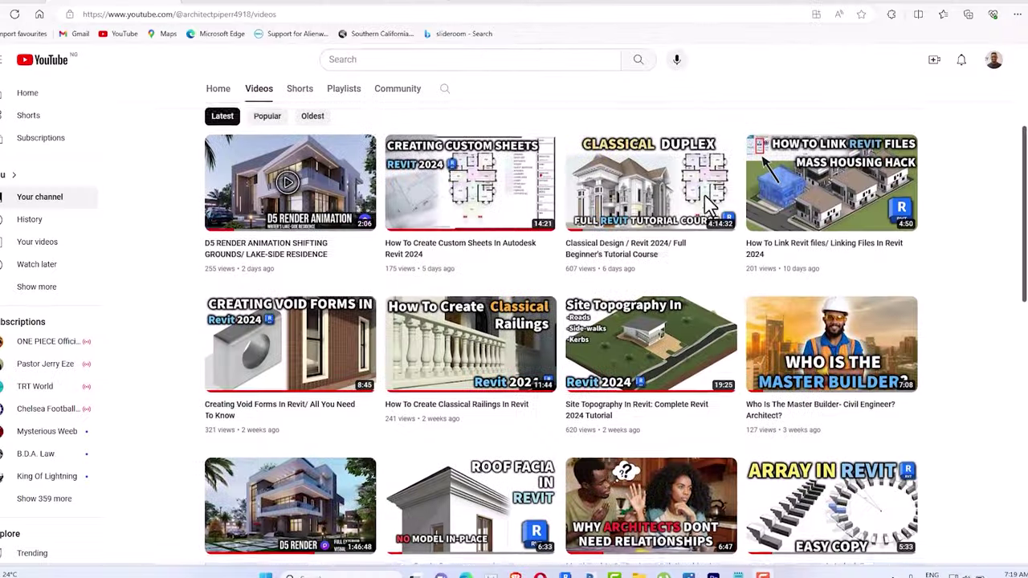
scroll(707, 205, "down", 9)
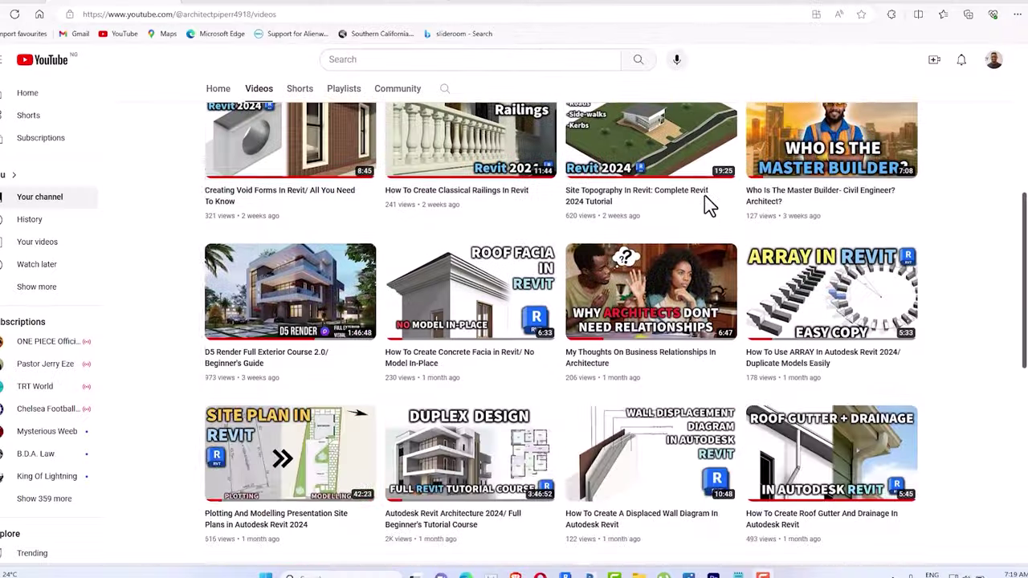
scroll(692, 251, "down", 7)
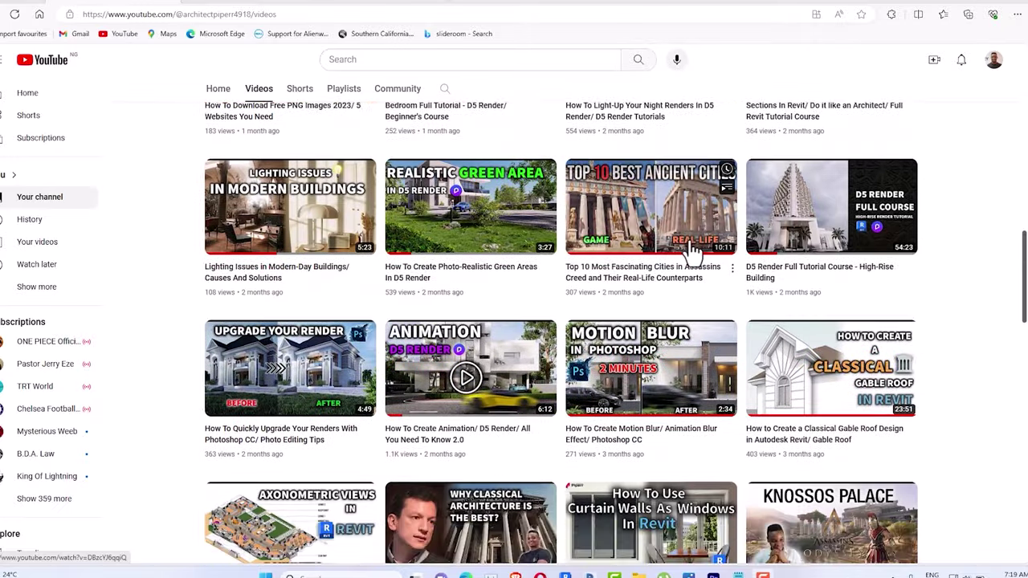
scroll(692, 251, "down", 10)
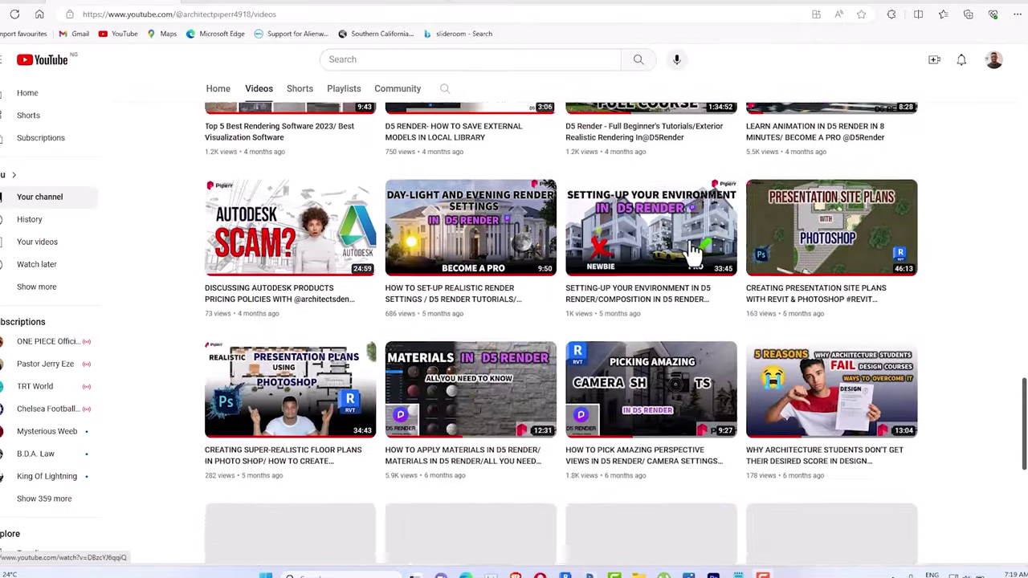
scroll(693, 251, "down", 3)
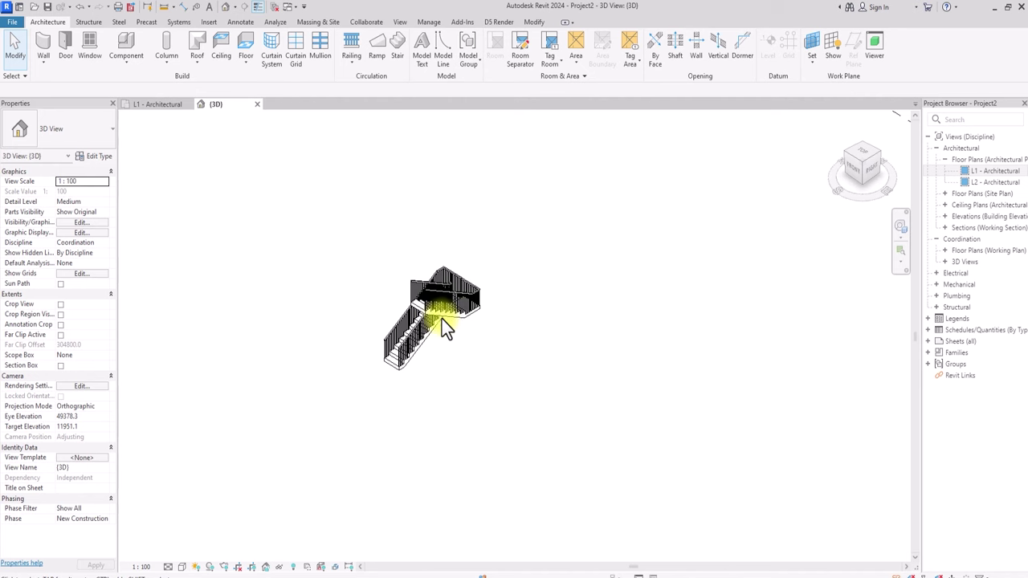
Start a railing on the L1 - Architectural floor plan, duplicating Handrail - Rectangular as a new type named 01-GLAZED RAILING
double_click(994, 170)
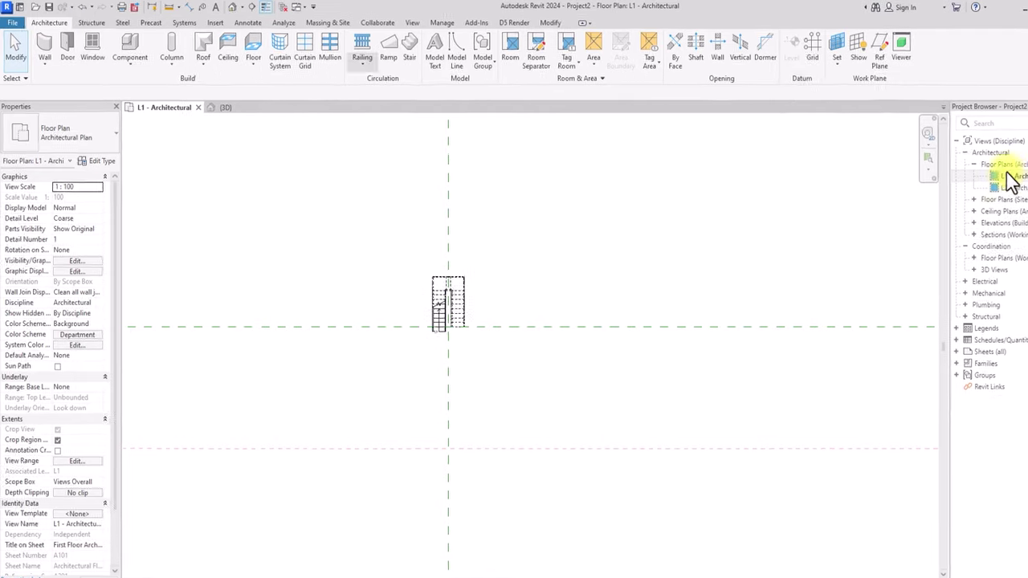
left_click(351, 49)
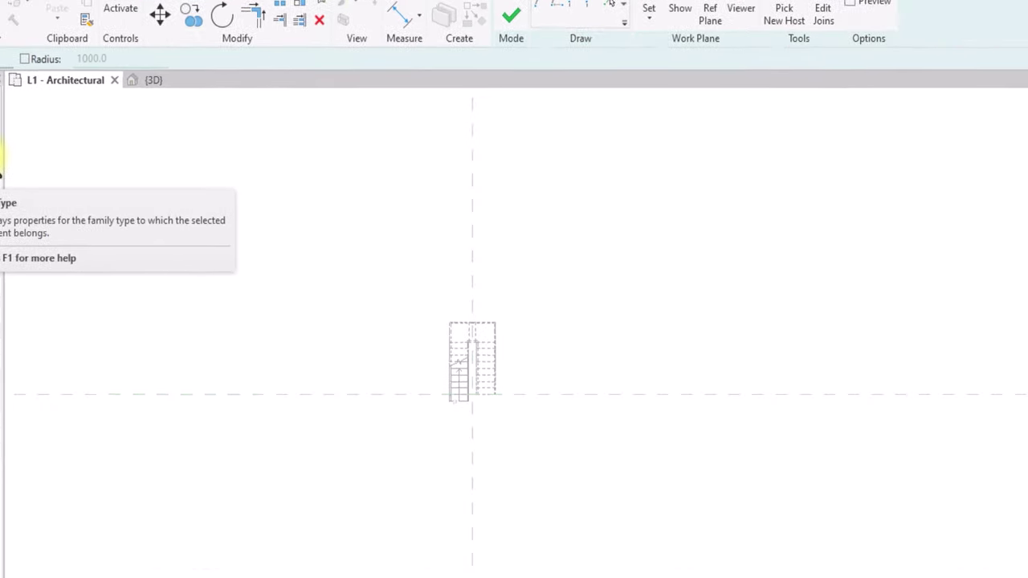
left_click(145, 241)
left_click(584, 81)
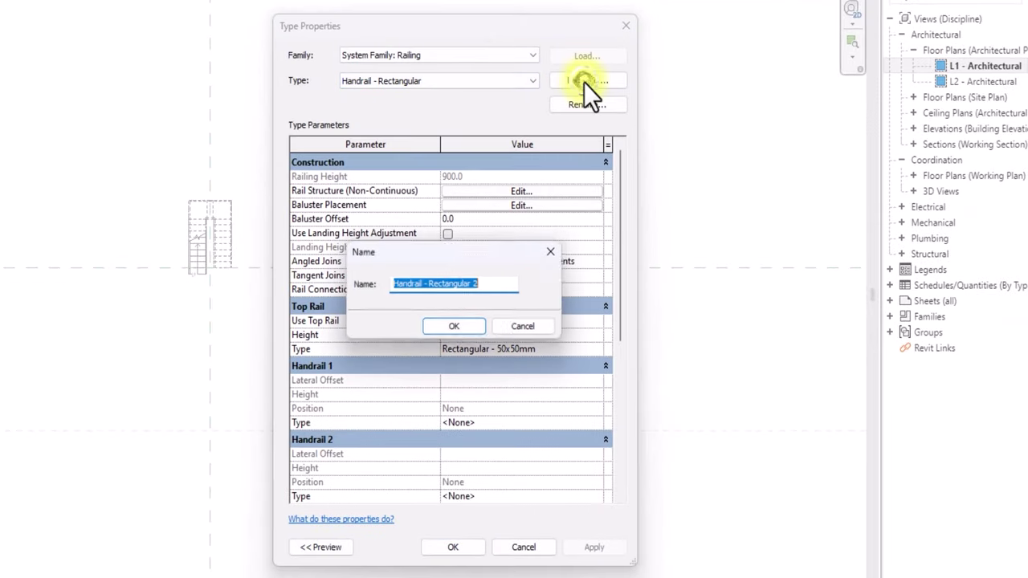
key("BackSpace")
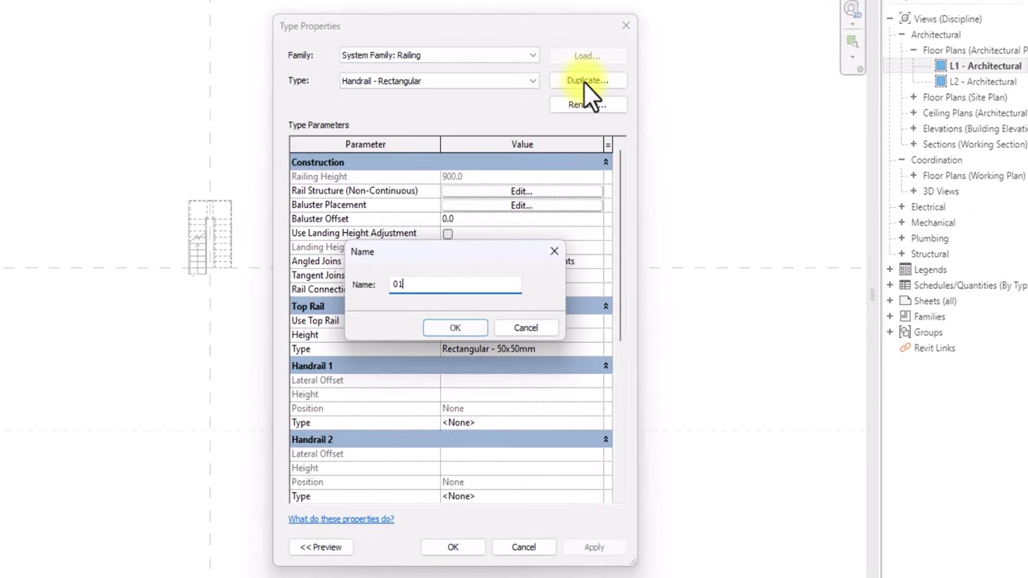
type("01-GLAZED RAILING")
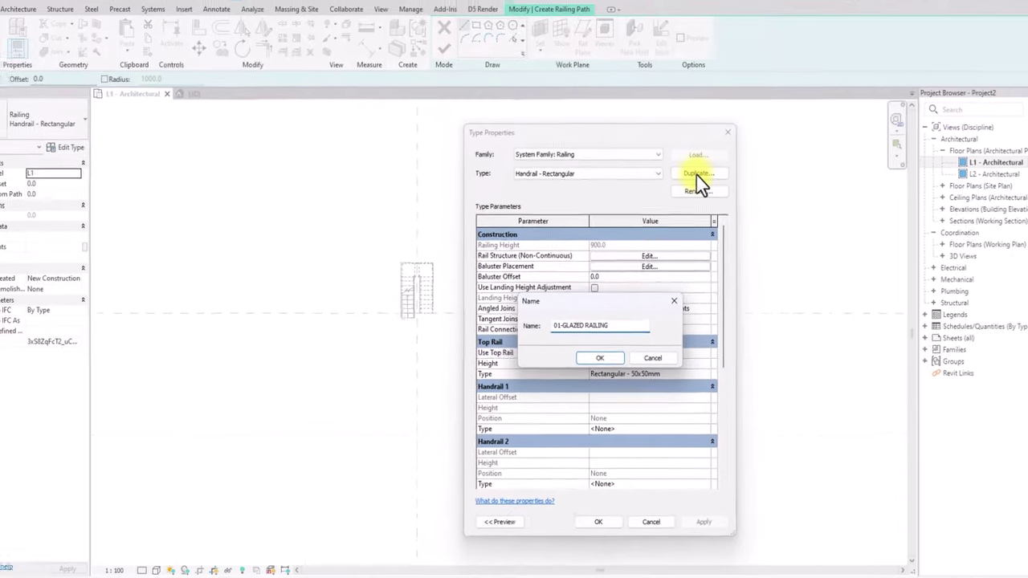
left_click(607, 359)
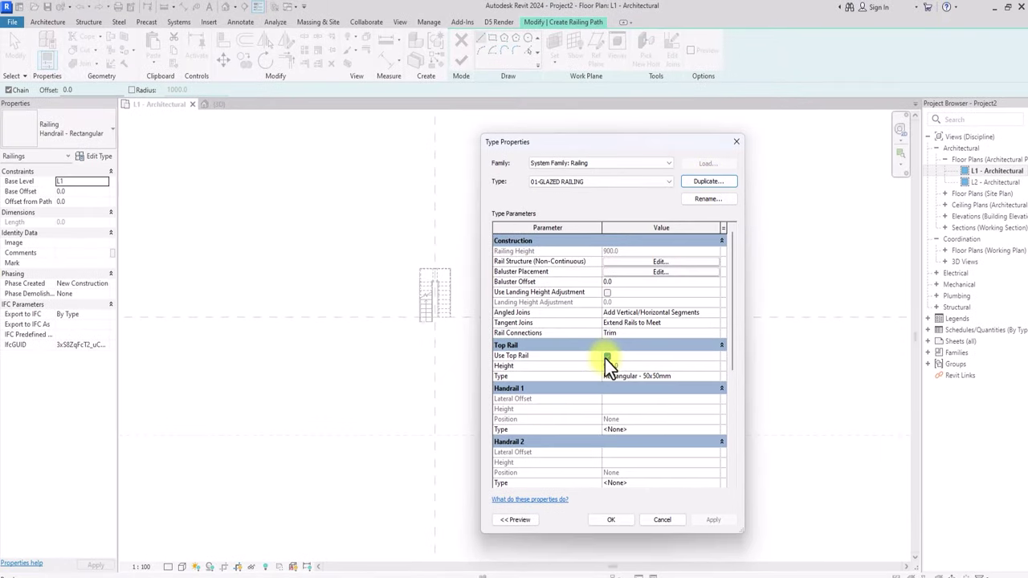
left_click(610, 520)
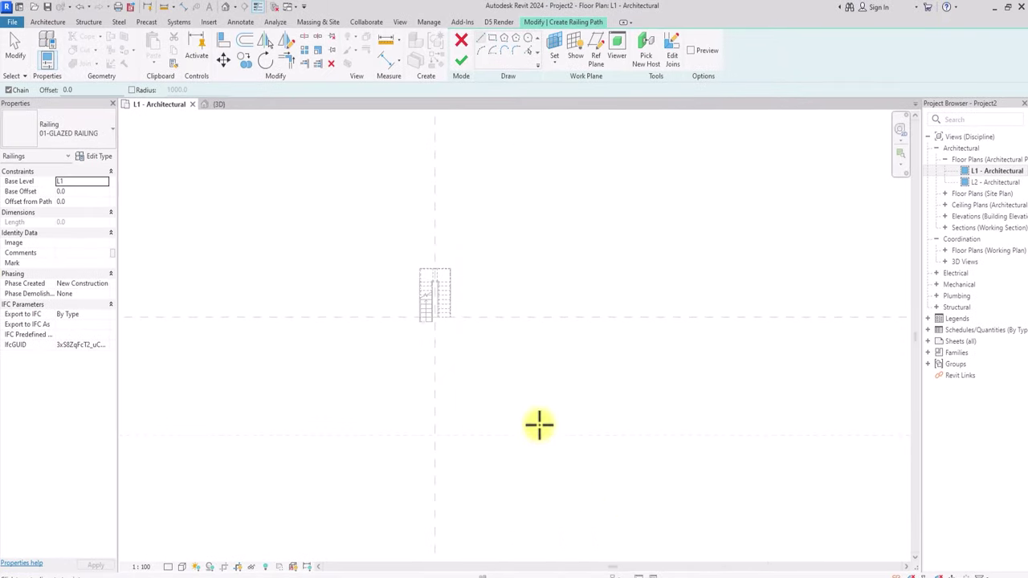
Sketch a straight horizontal railing path 7500 mm long beside the stair, finish it and open the 3D view
left_click(496, 369)
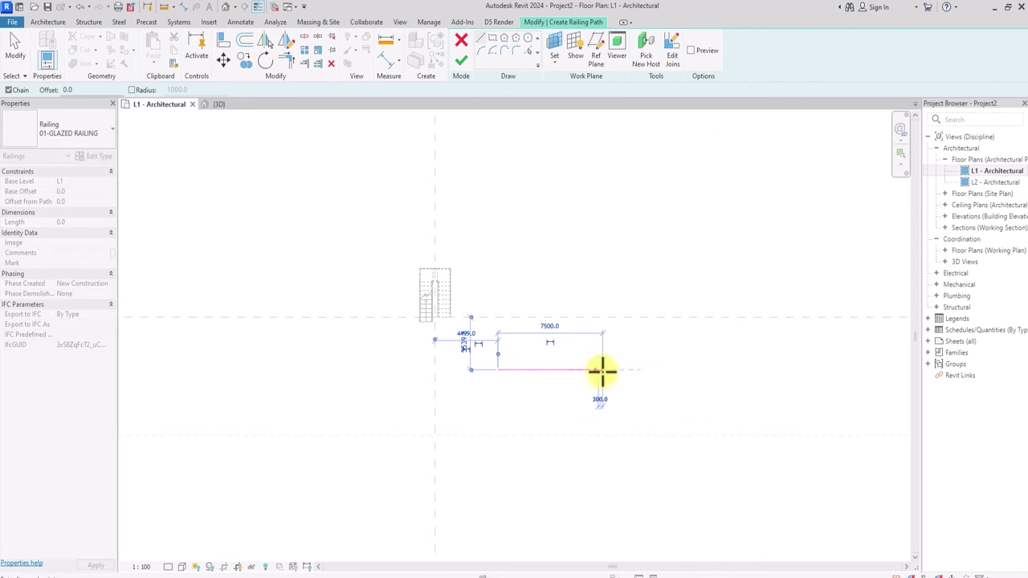
left_click(603, 369)
key("Escape")
key("Escape")
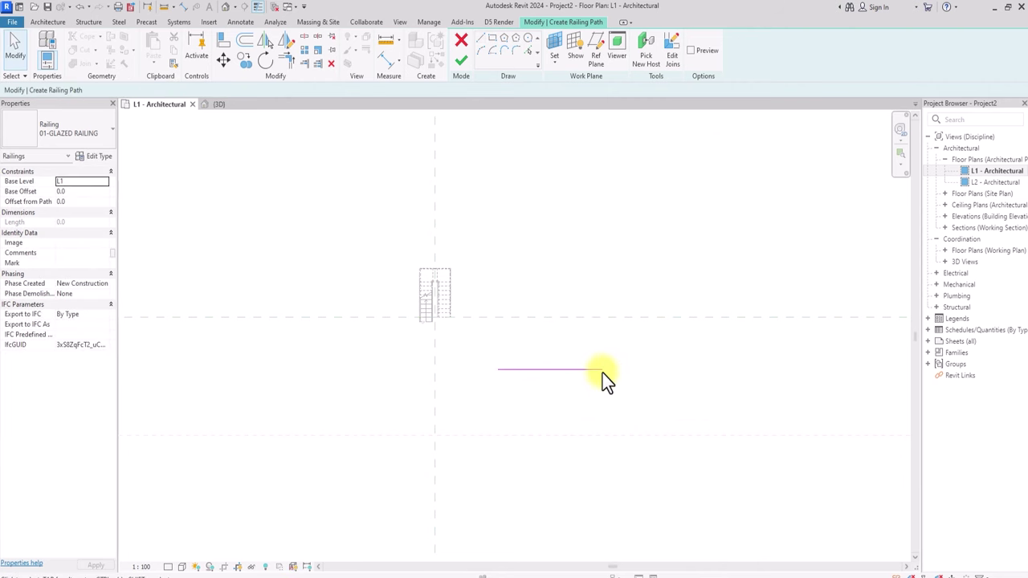
left_click(458, 68)
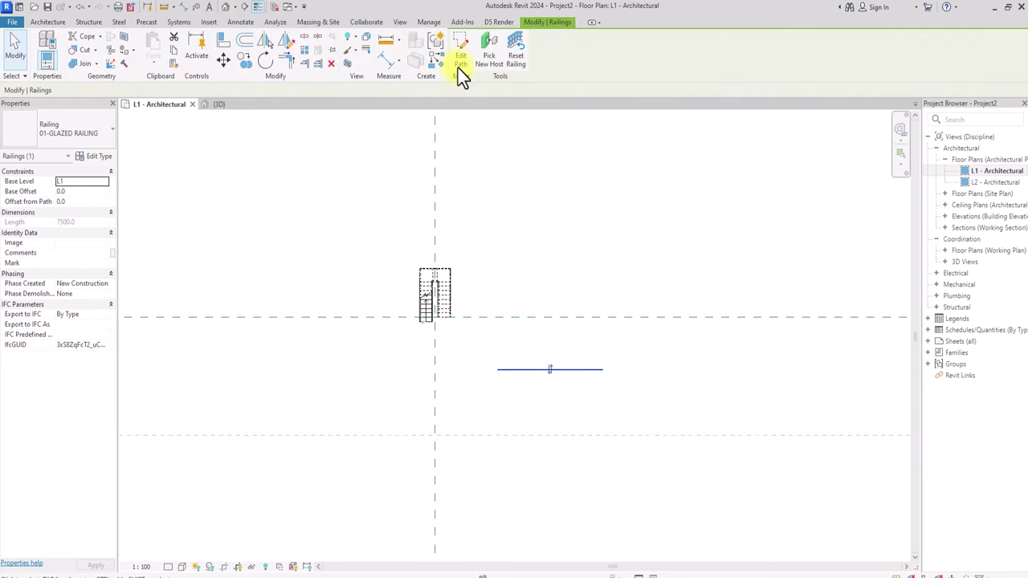
left_click(226, 6)
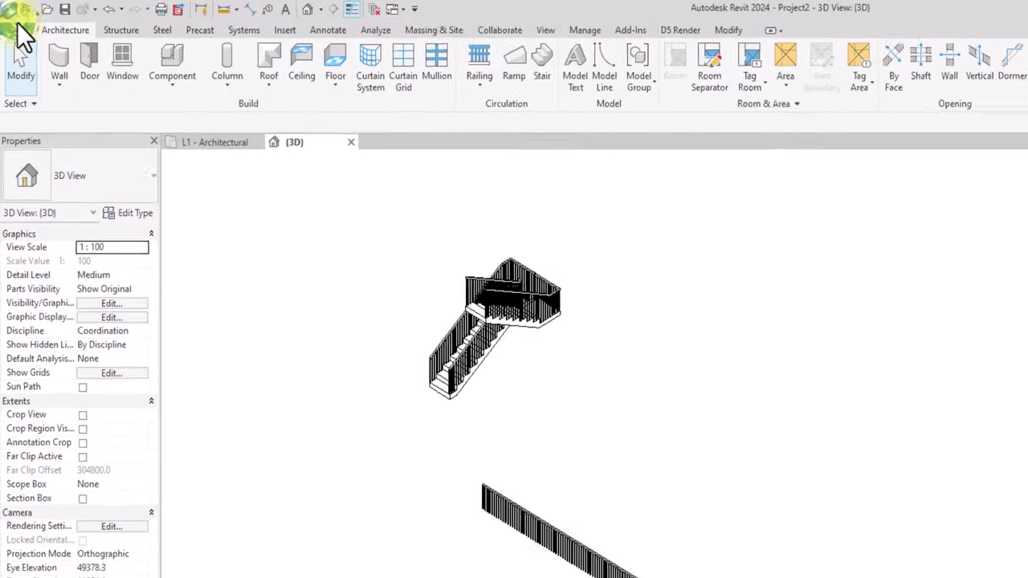
Create a new family from the Metric Profile-Rail template in the English templates folder
left_click(17, 31)
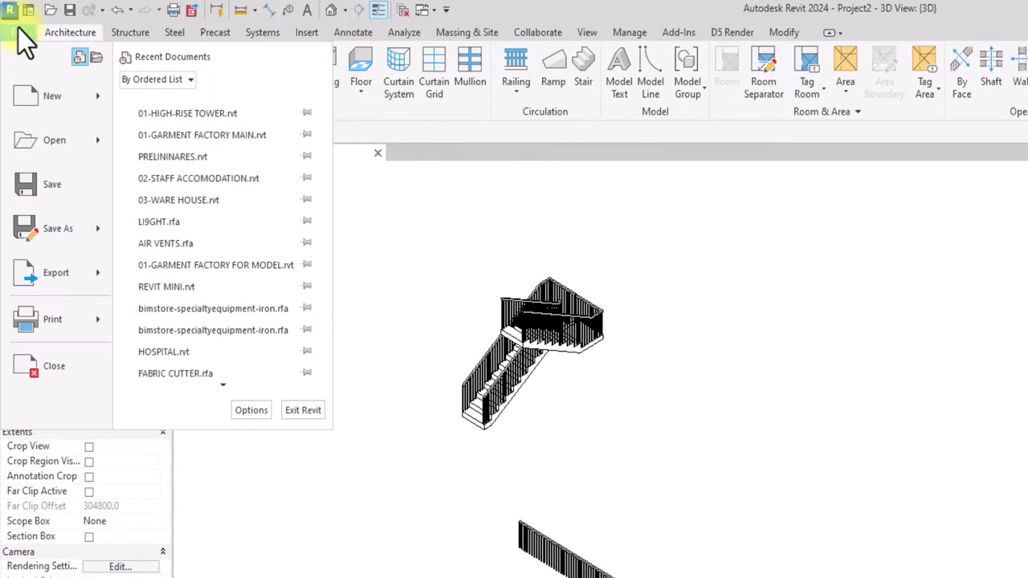
mouse_move(105, 105)
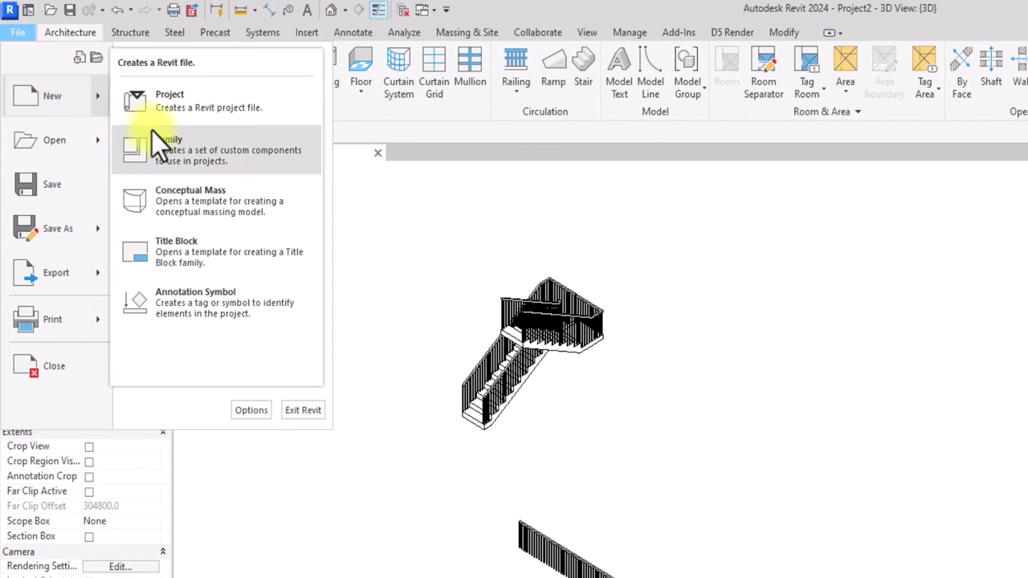
left_click(152, 132)
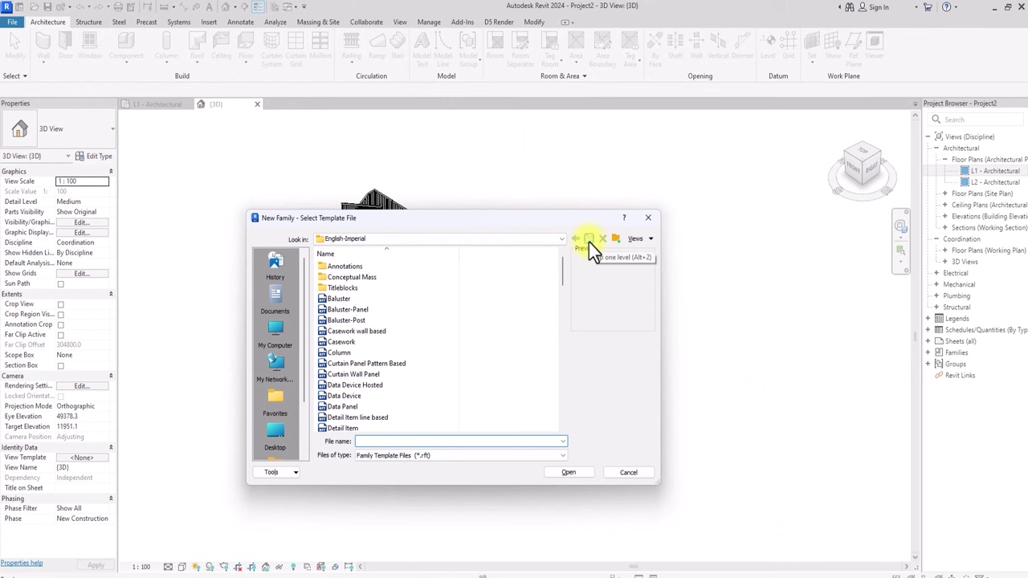
left_click(589, 239)
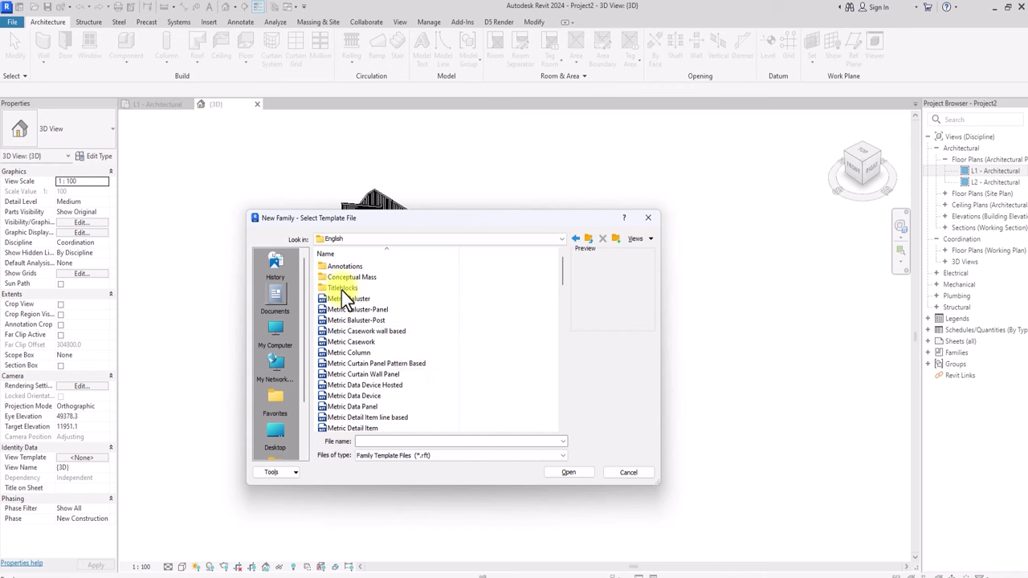
scroll(342, 290, "down", 15)
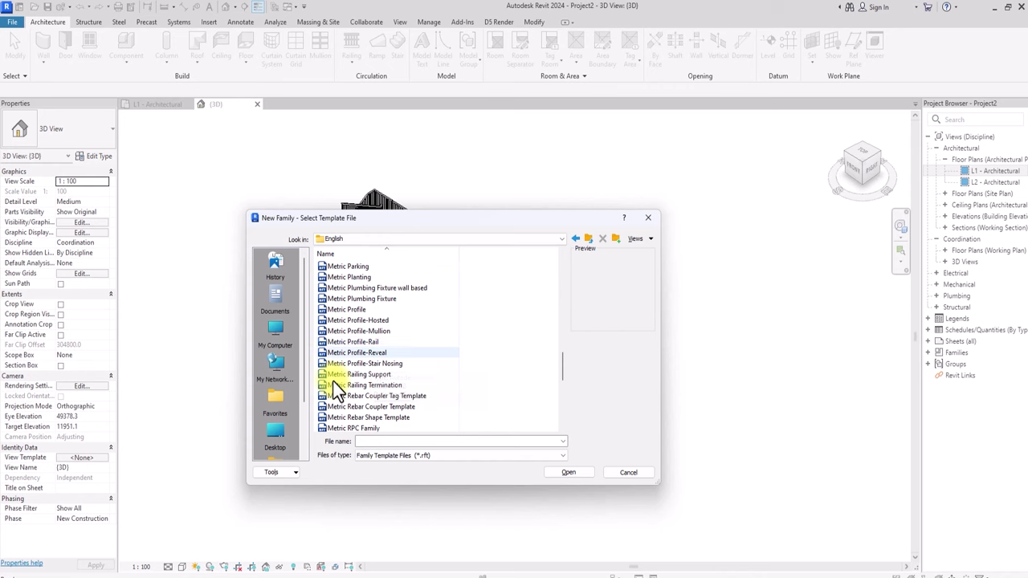
left_click(349, 341)
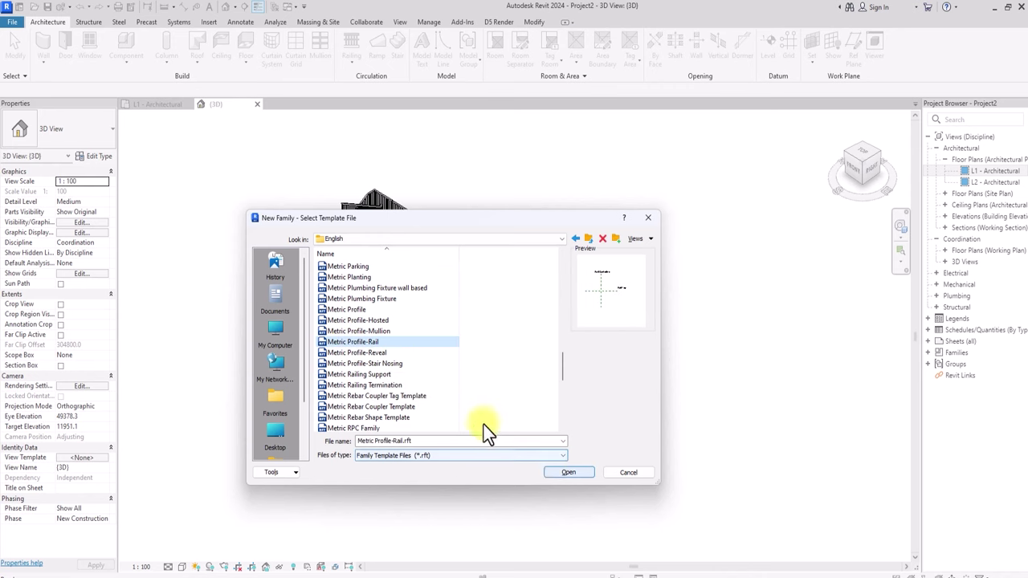
left_click(562, 473)
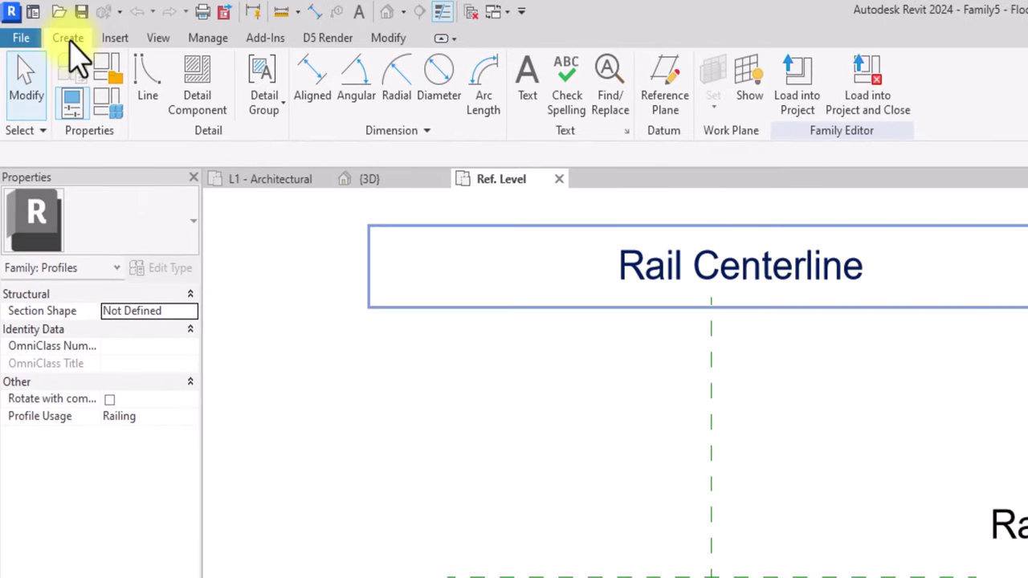
Sketch a tall, narrow closed rectangle for the glass, standing on the Rail Top line and extending 2.5 mm either side of the Rail Centerline
left_click(132, 66)
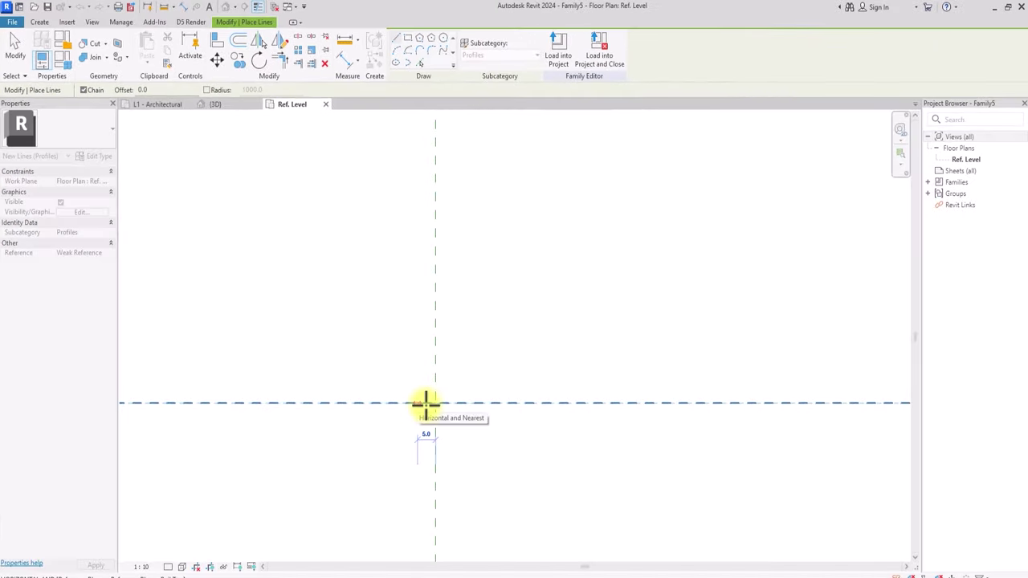
left_click(425, 404)
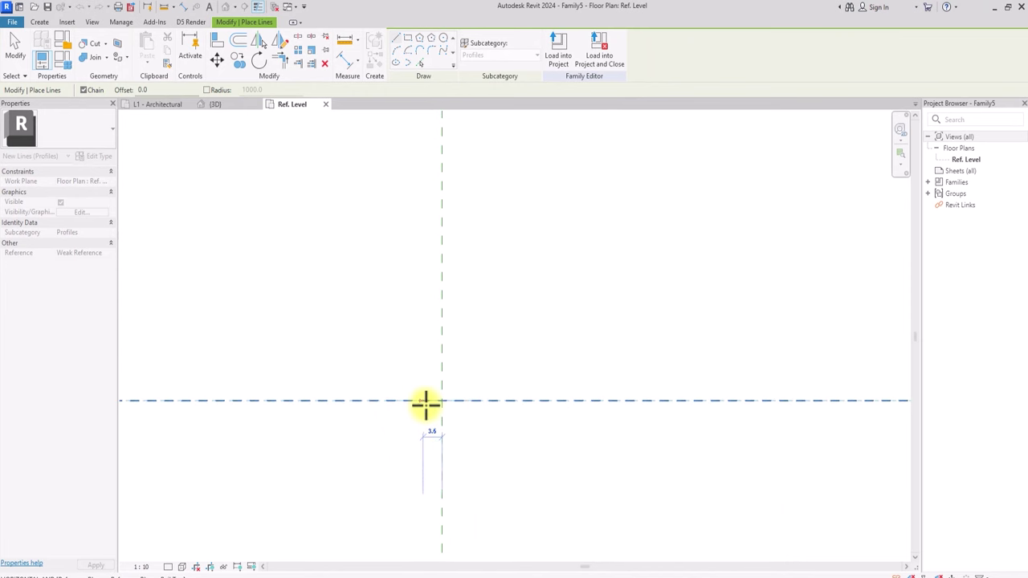
left_click(426, 404)
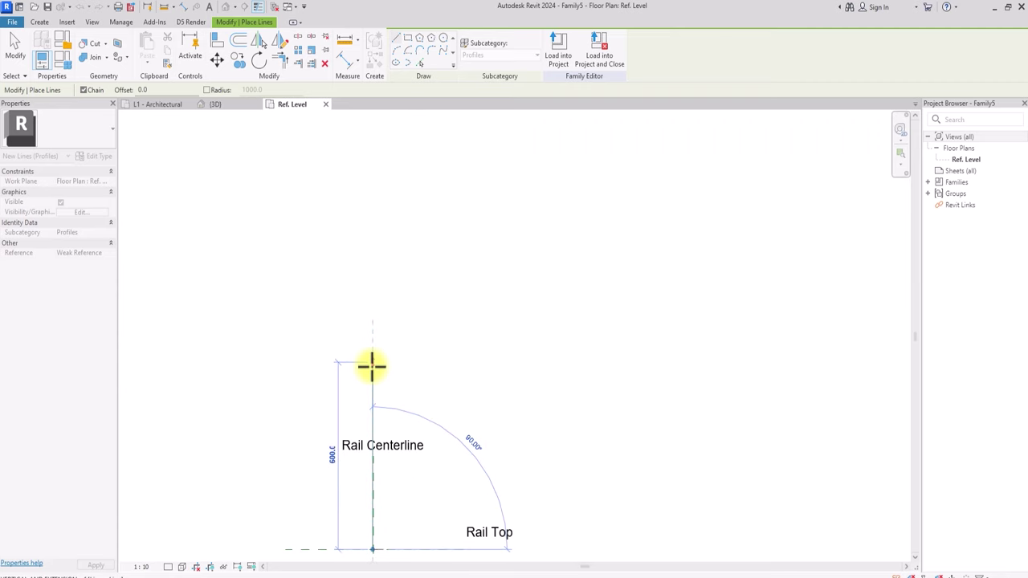
left_click(371, 270)
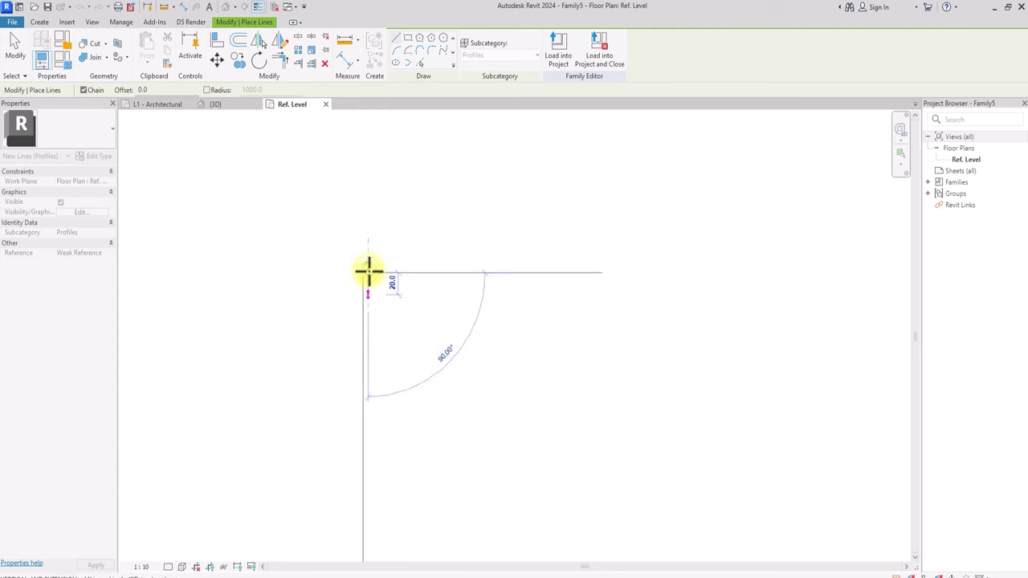
scroll(385, 292, "down", 3)
scroll(337, 402, "up", 5)
scroll(335, 397, "up", 3)
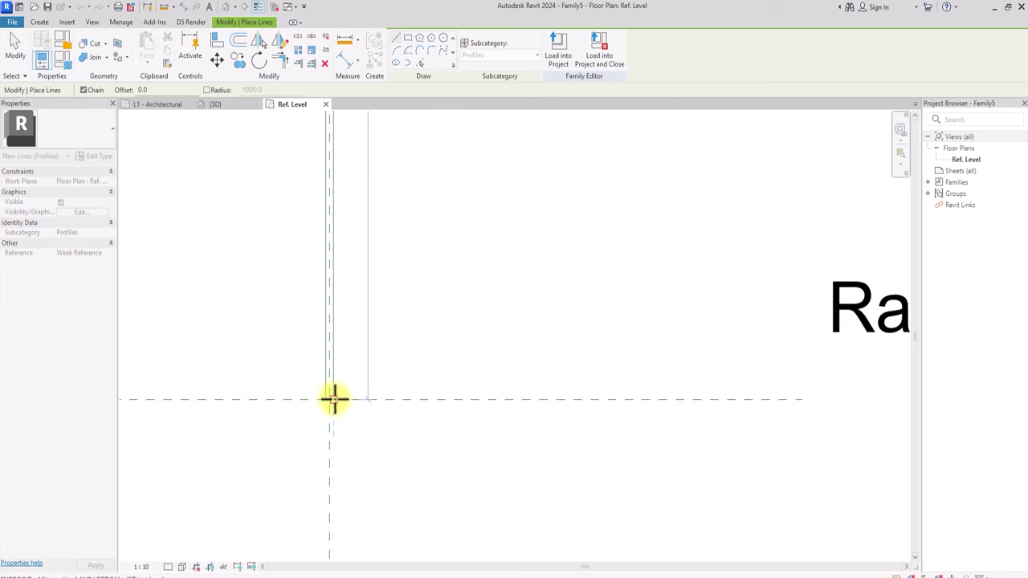
scroll(335, 399, "down", 3)
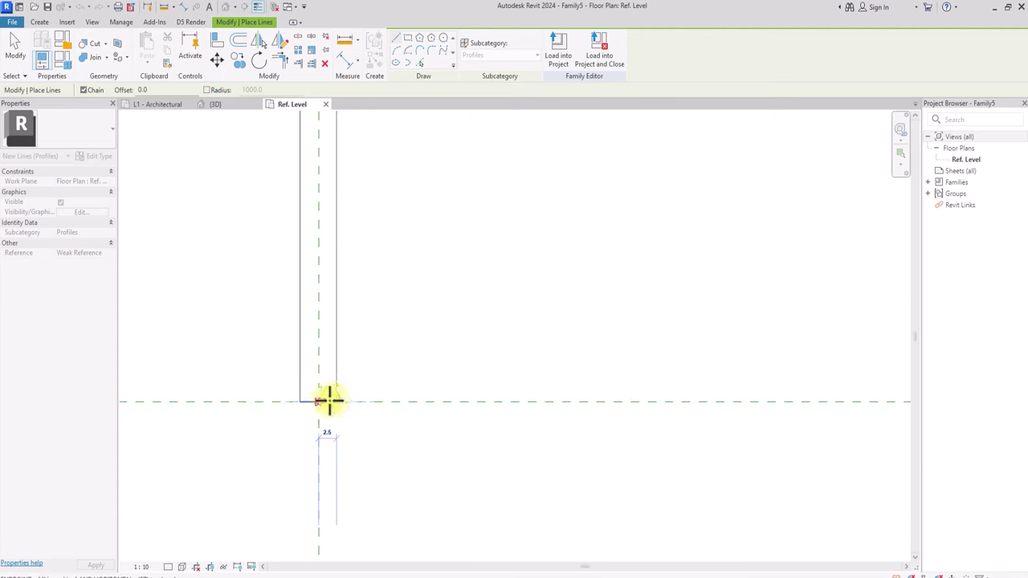
key("Escape")
key("Escape")
scroll(337, 397, "down", 3)
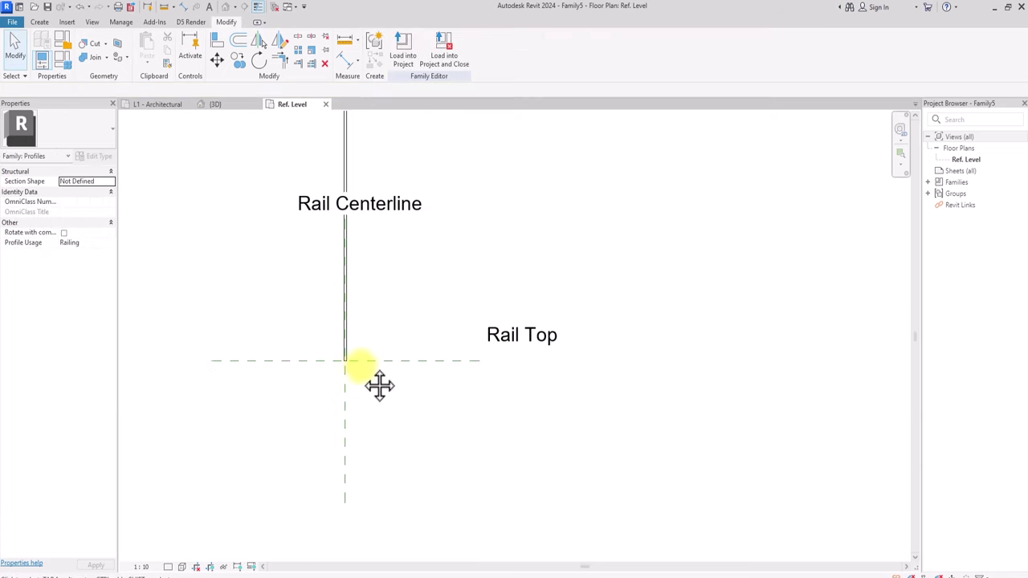
Save the profile family as RAIL GLASS in a new folder named RAIL FAMILY inside 26-GLAZED RAILING IN REVIT
key("ctrl+s")
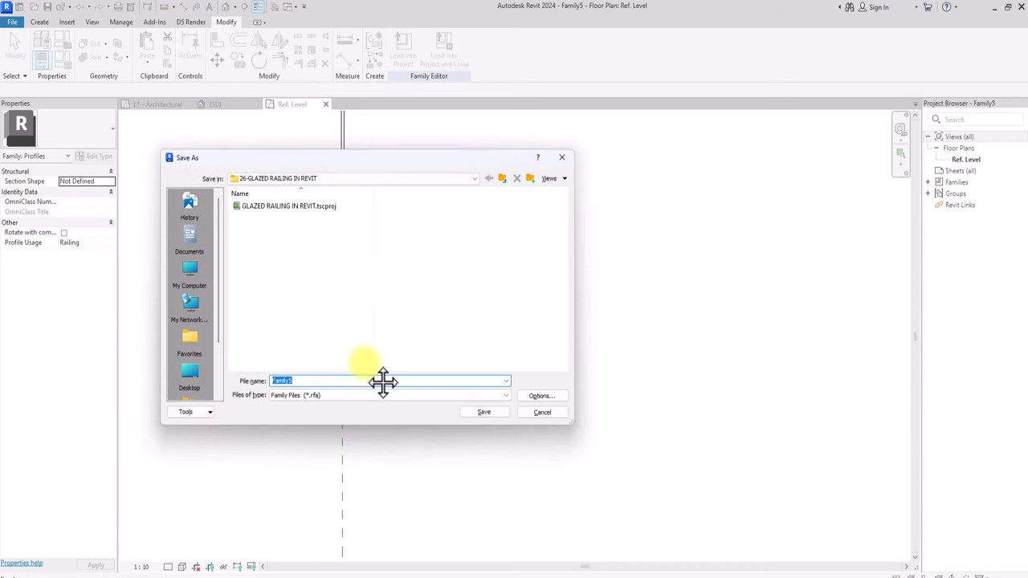
right_click(288, 291)
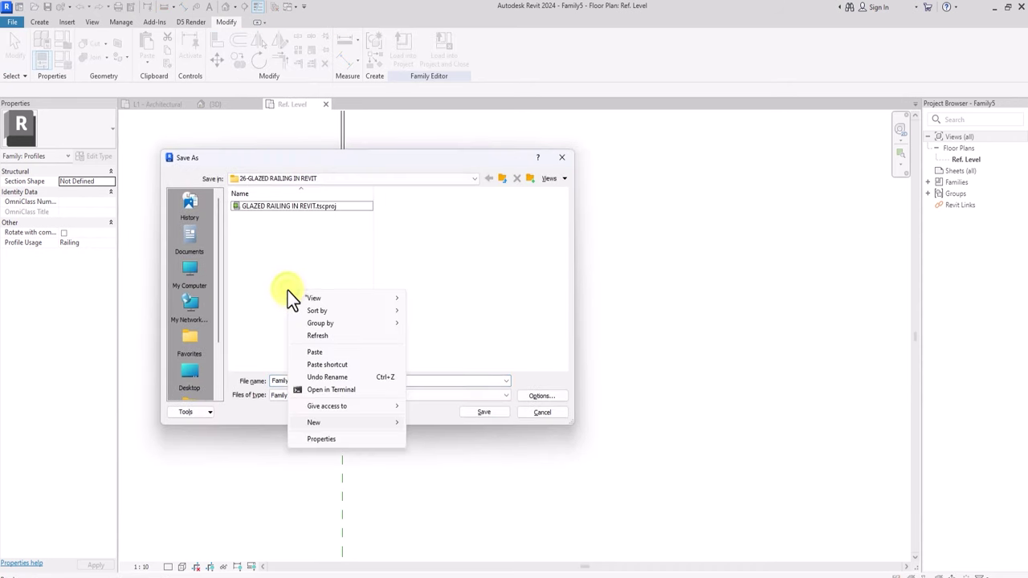
mouse_move(313, 422)
left_click(434, 423)
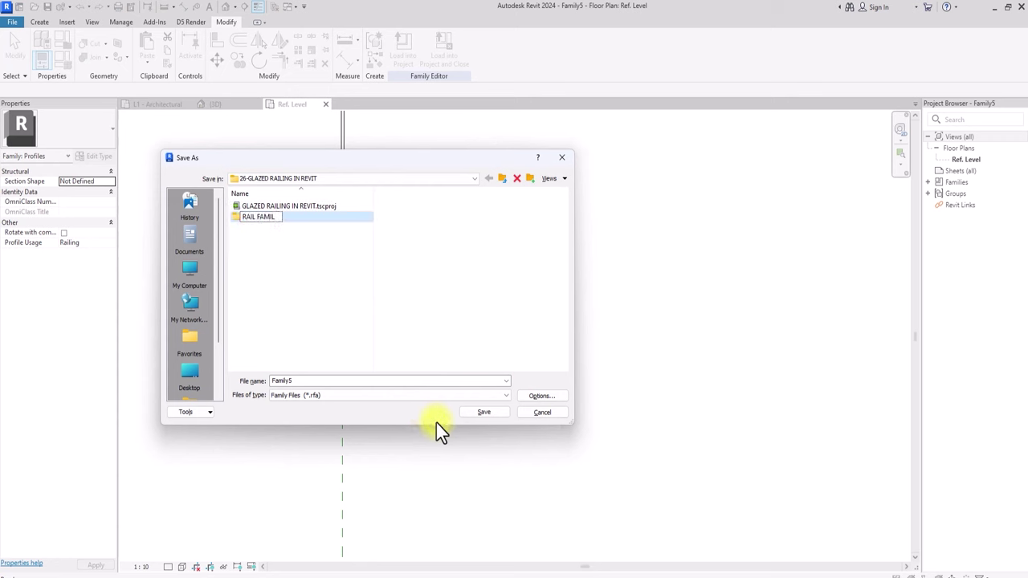
double_click(305, 222)
double_click(333, 380)
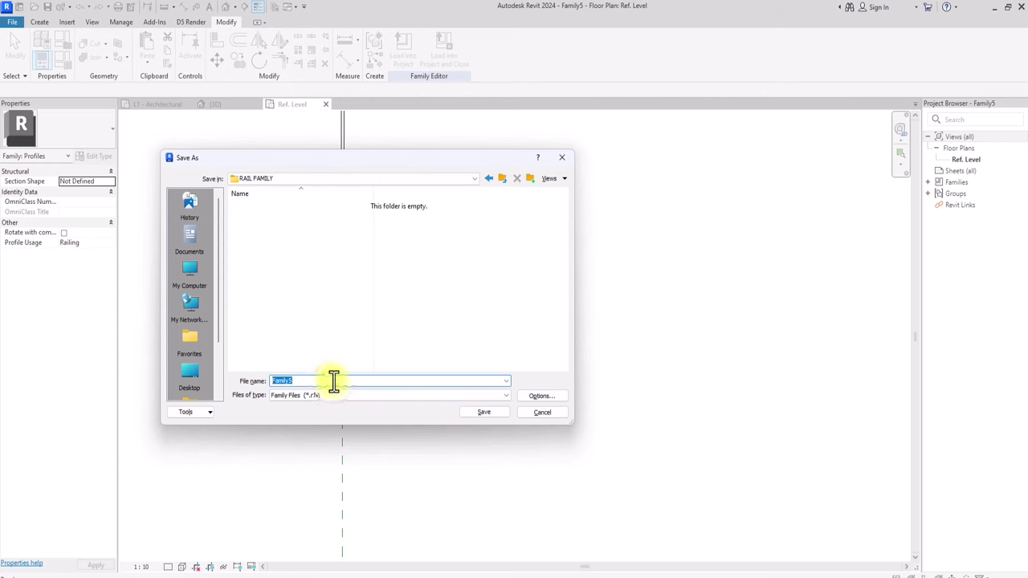
type("RAIL FAMILY")
left_click(333, 380)
left_click(484, 412)
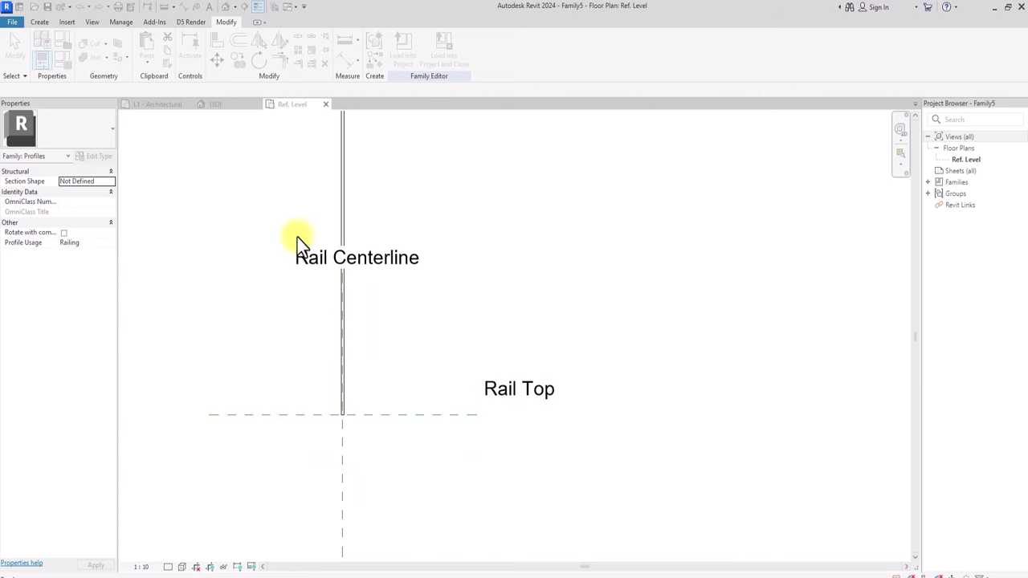
Create another new family from the Metric Profile-Rail template in the English templates folder
left_click(10, 21)
mouse_move(58, 70)
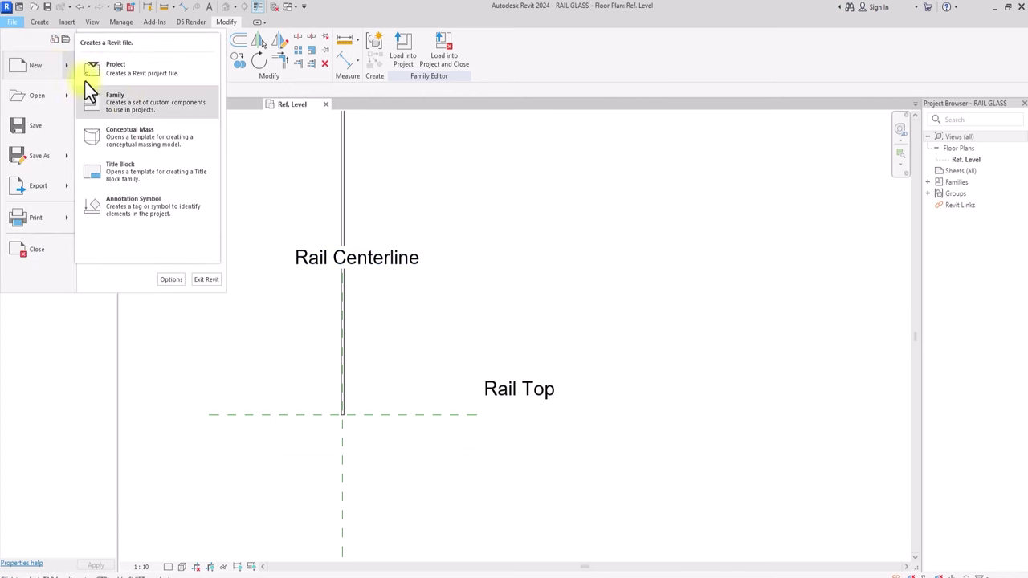
left_click(89, 93)
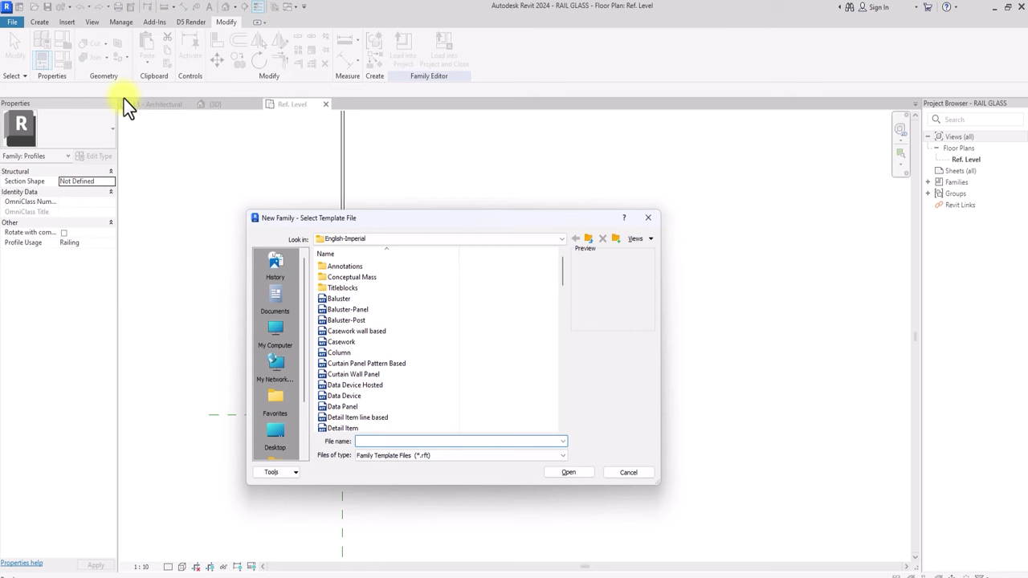
left_click(588, 238)
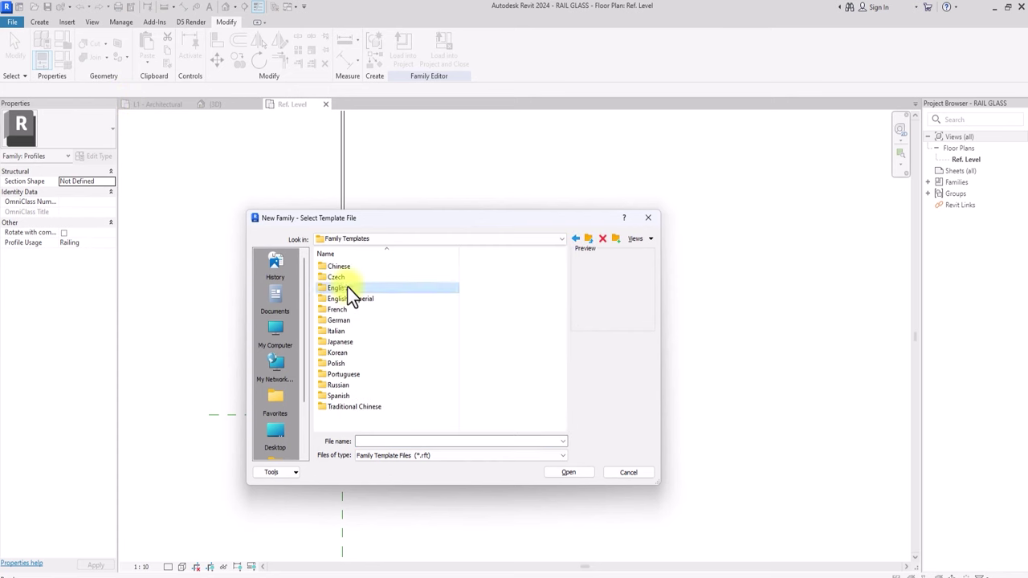
double_click(345, 288)
scroll(349, 293, "down", 15)
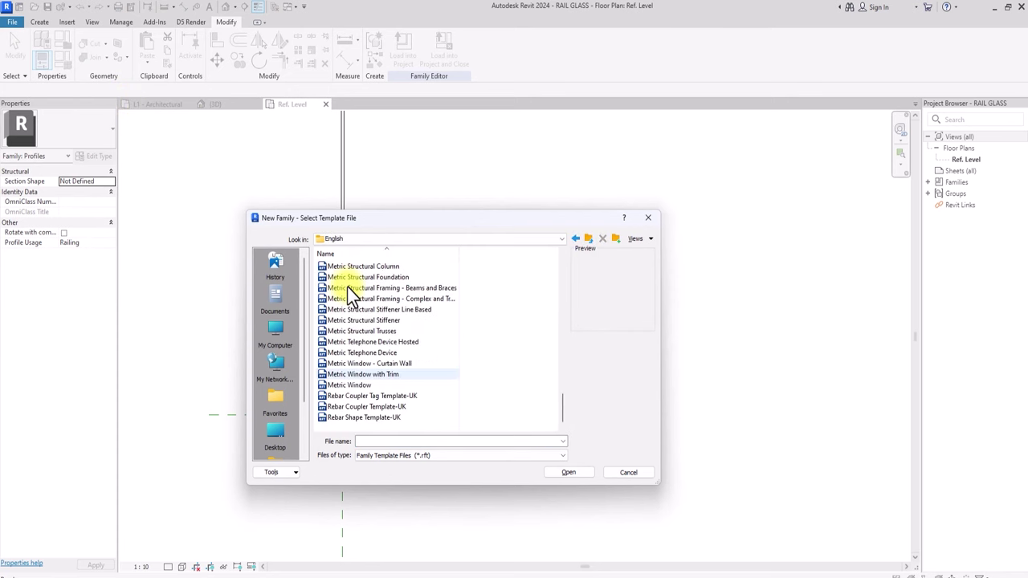
scroll(350, 293, "up", 5)
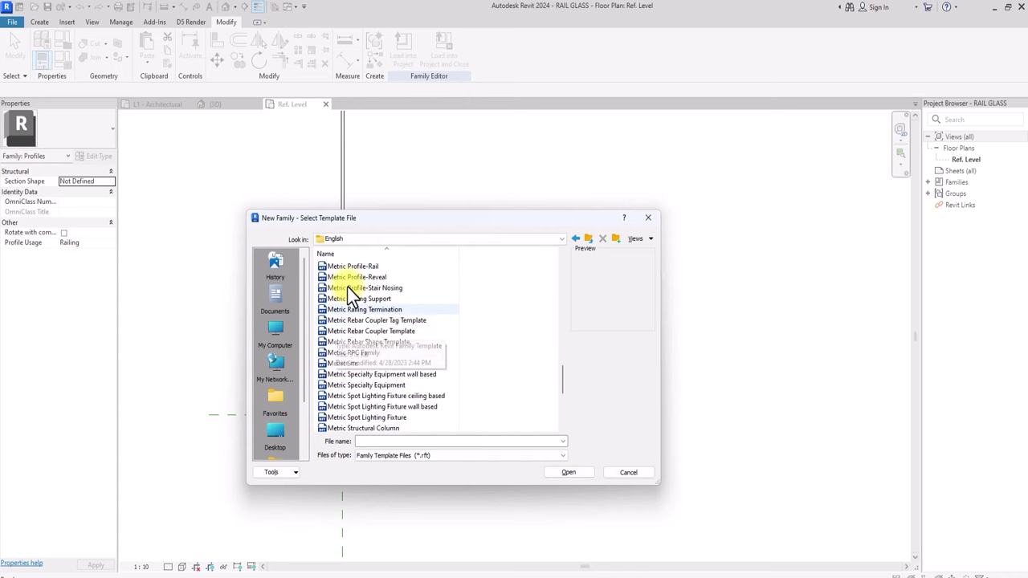
left_click(364, 266)
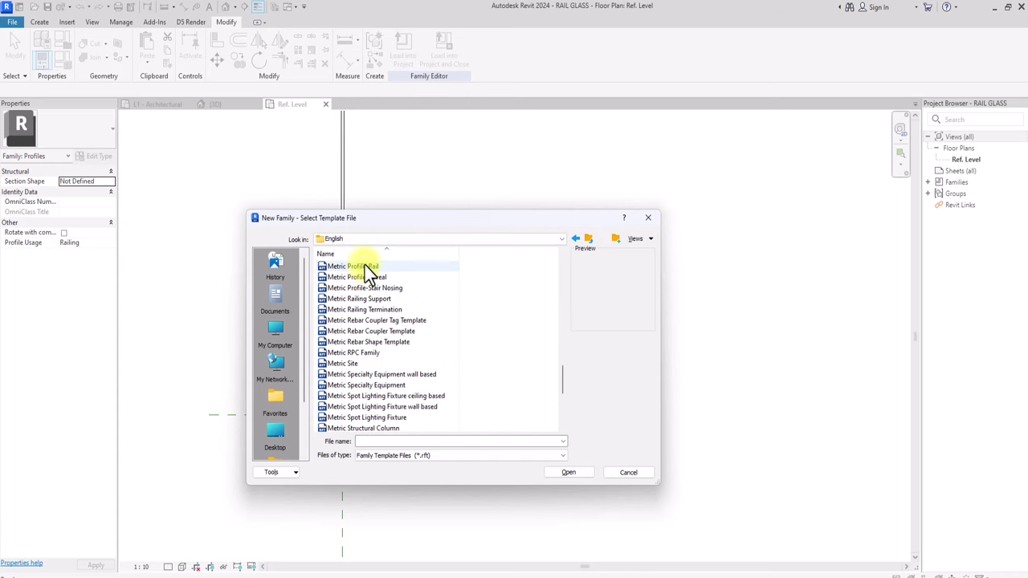
left_click(562, 475)
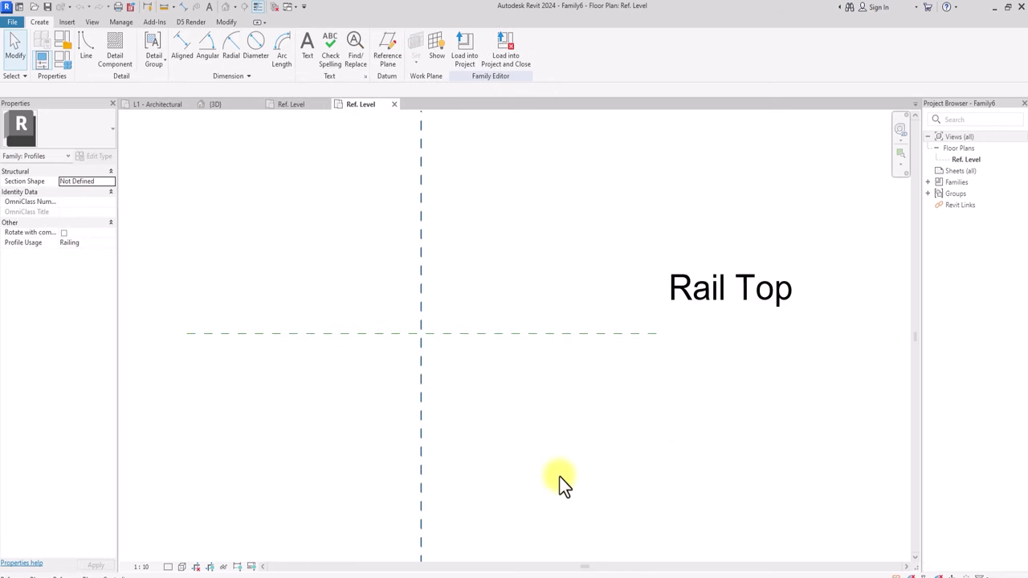
Sketch the left half of a channel-shaped handrail profile from the reference intersection, with 2.5 mm thickness and a 7.5 mm outer side, ending at the centerline
left_click(89, 51)
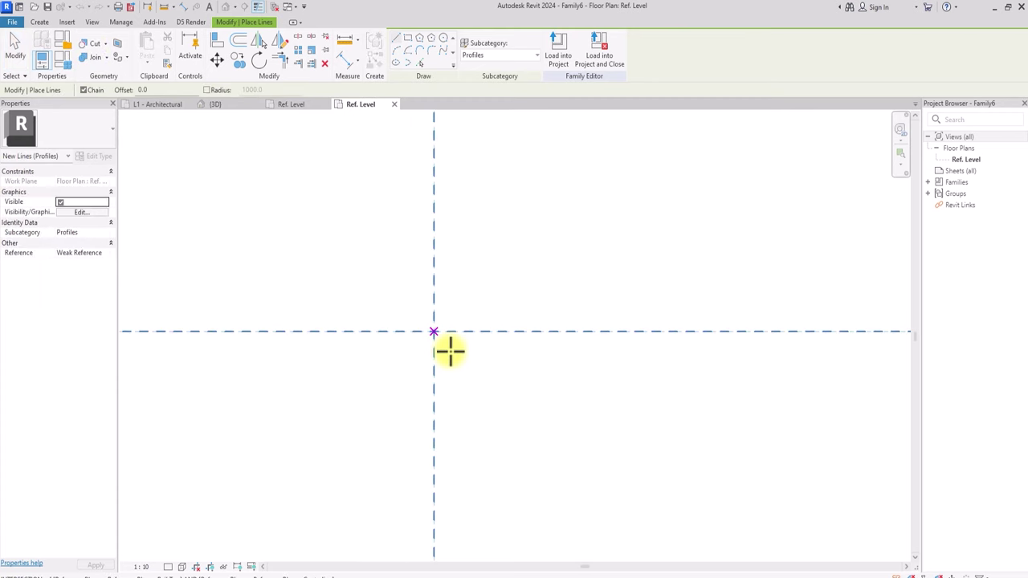
left_click(434, 331)
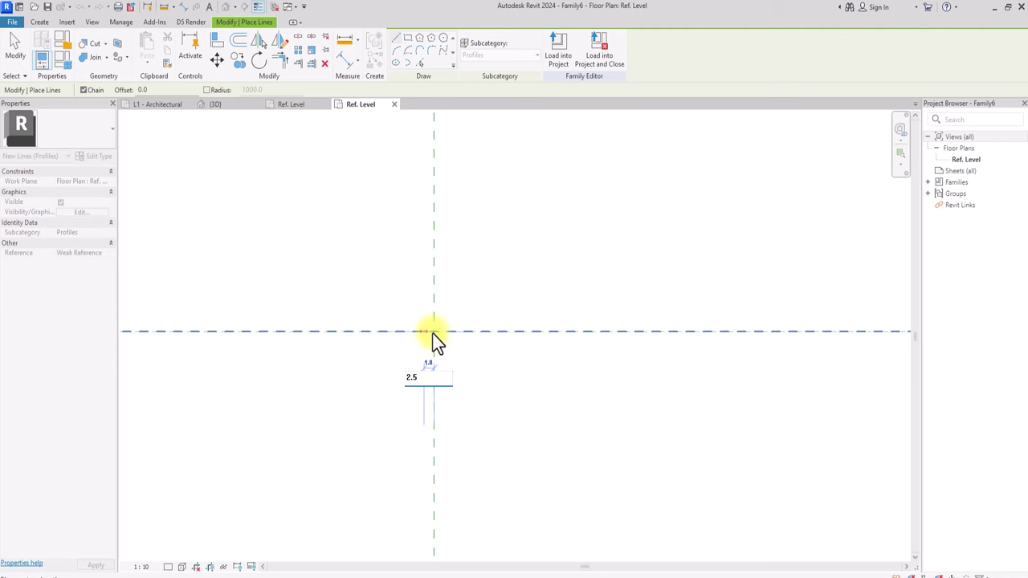
left_click(433, 333)
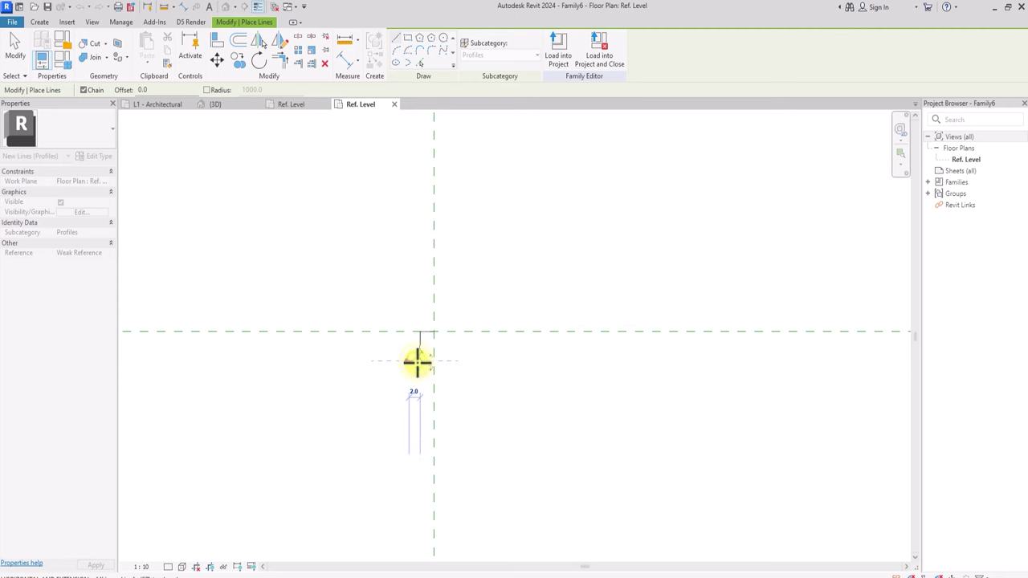
type("2.5")
key("Return")
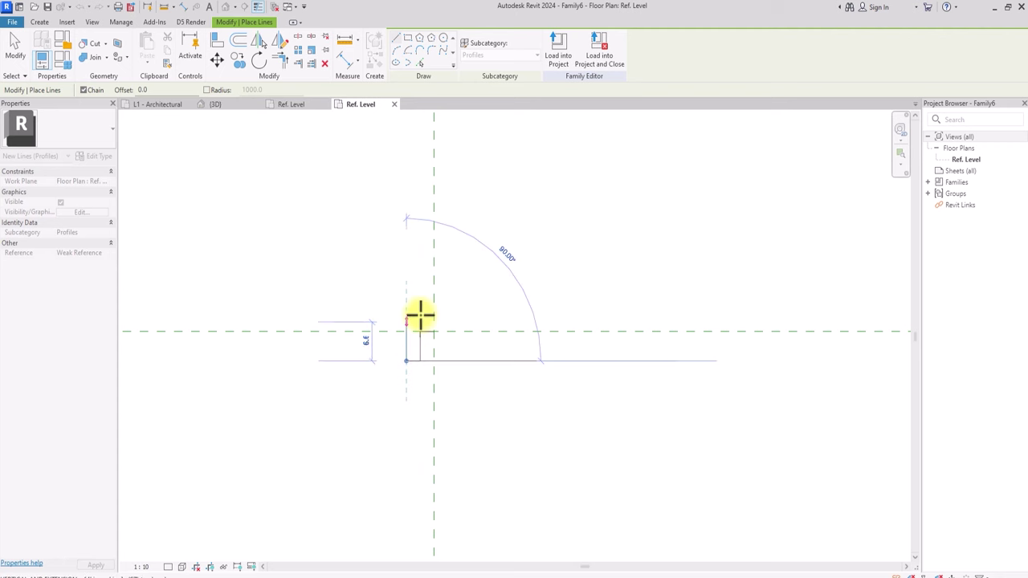
type("7.5")
key("Return")
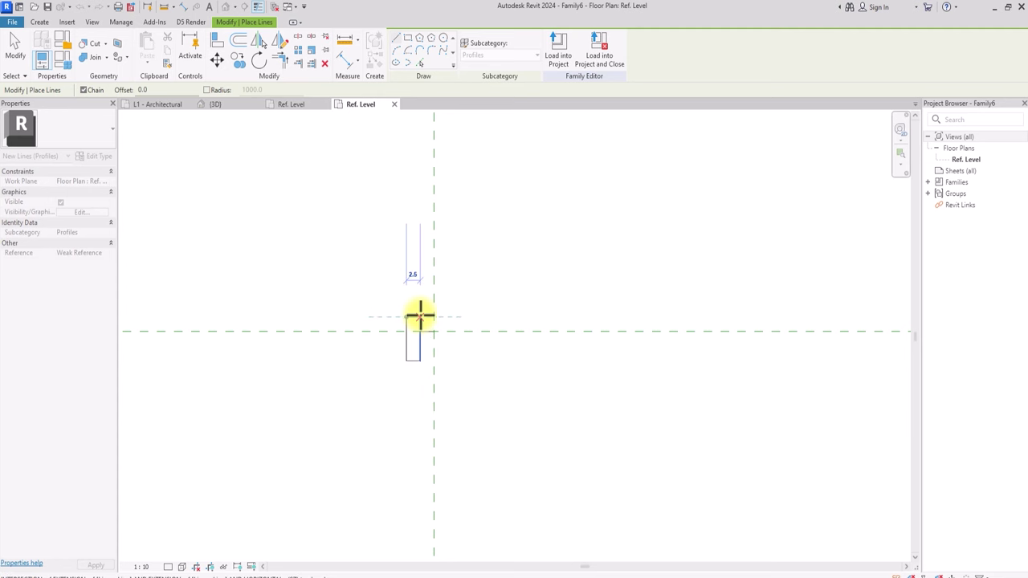
key("Escape")
key("Escape")
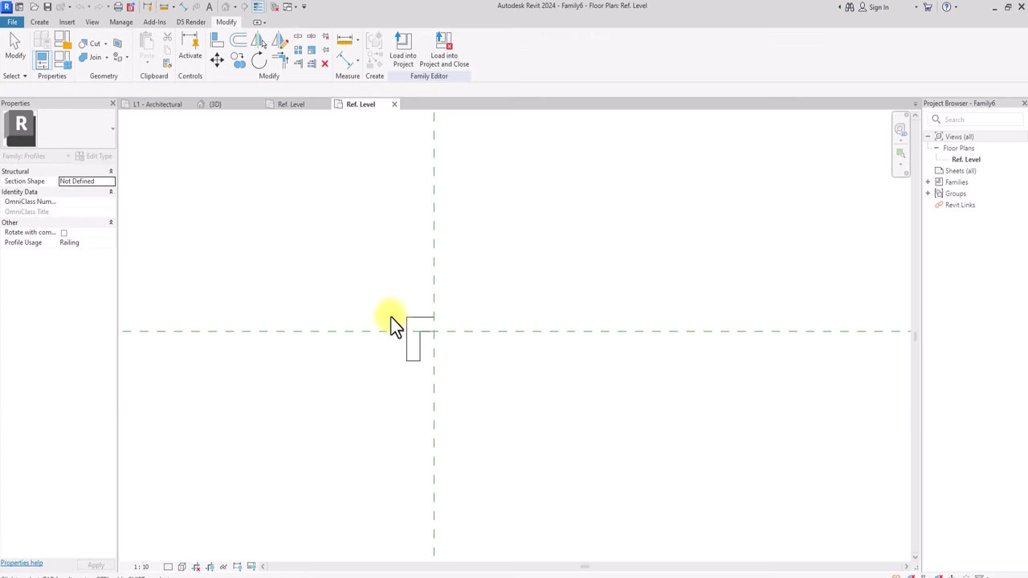
Mirror a copy of the half profile about the Rail Centerline to complete the channel shape
left_click_drag(392, 291, 436, 421)
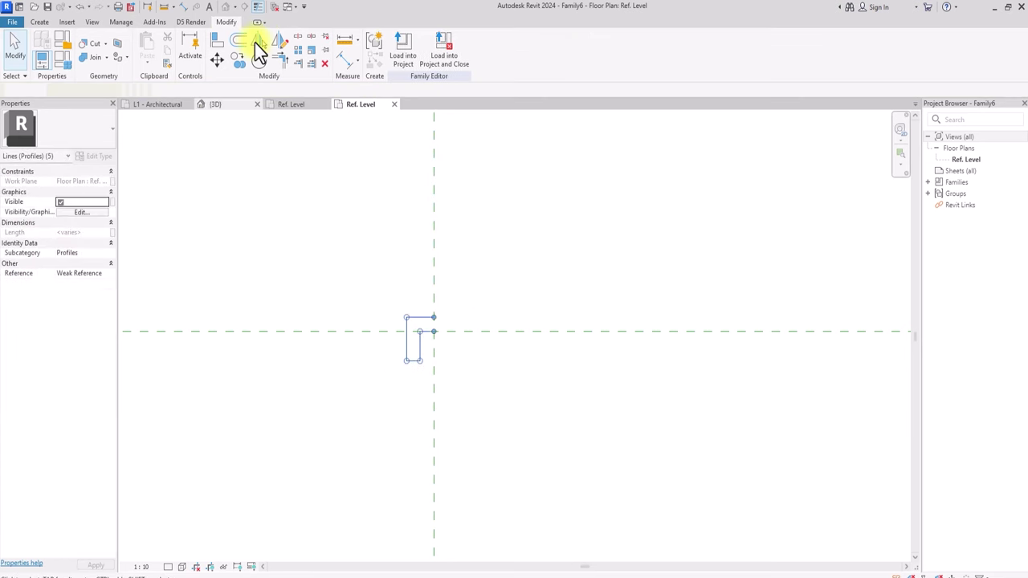
left_click(256, 42)
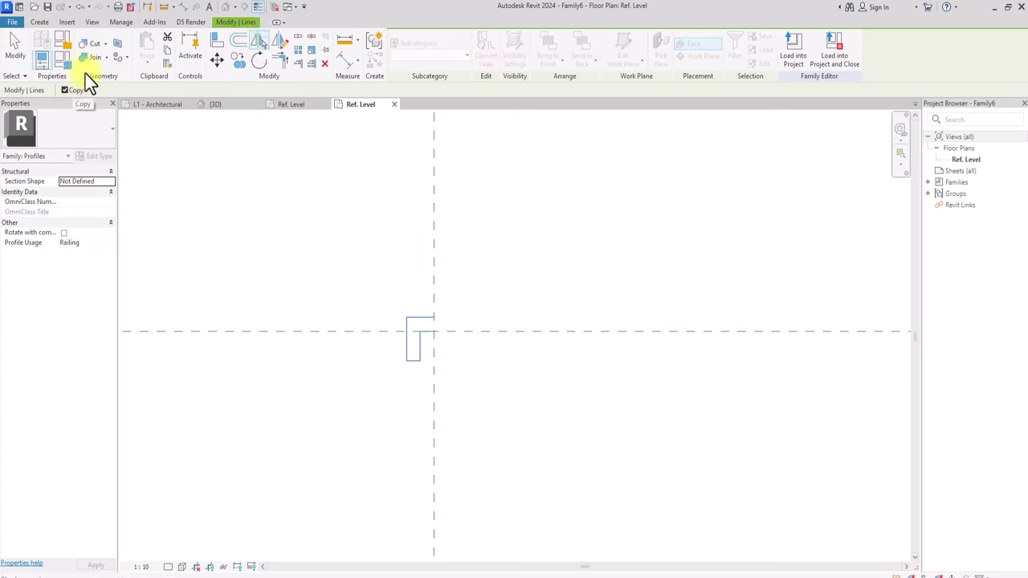
left_click(435, 274)
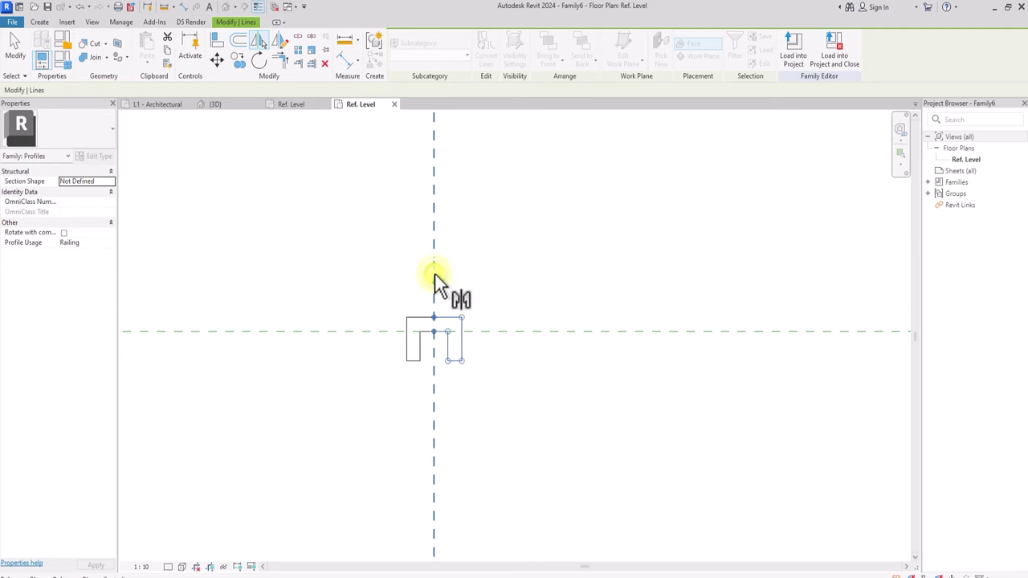
scroll(435, 277, "down", 3)
Save the profile family as HAND RAIL in the RAIL FAMILY folder
key("ctrl+s")
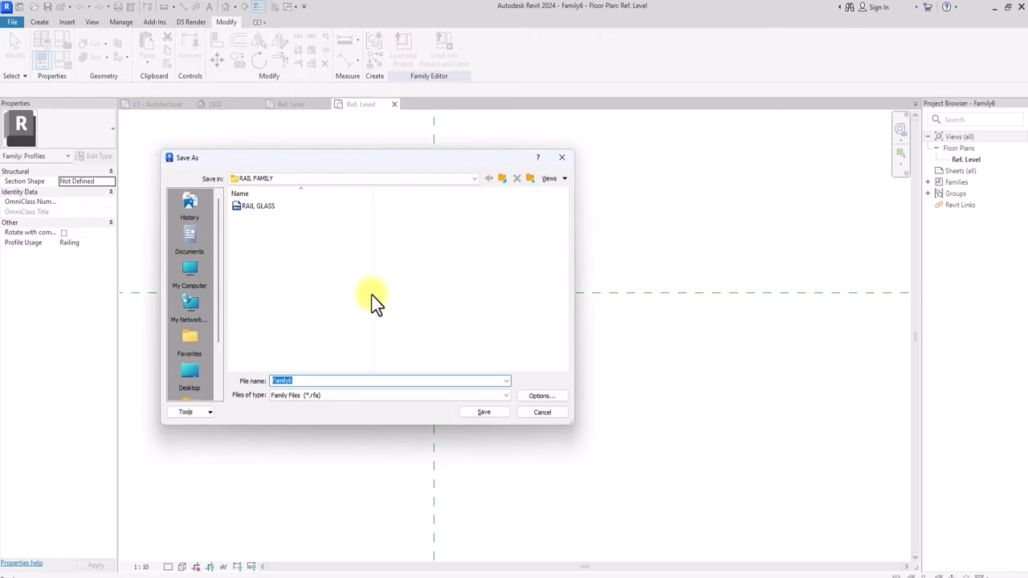
type("HAND RAIL")
left_click(478, 413)
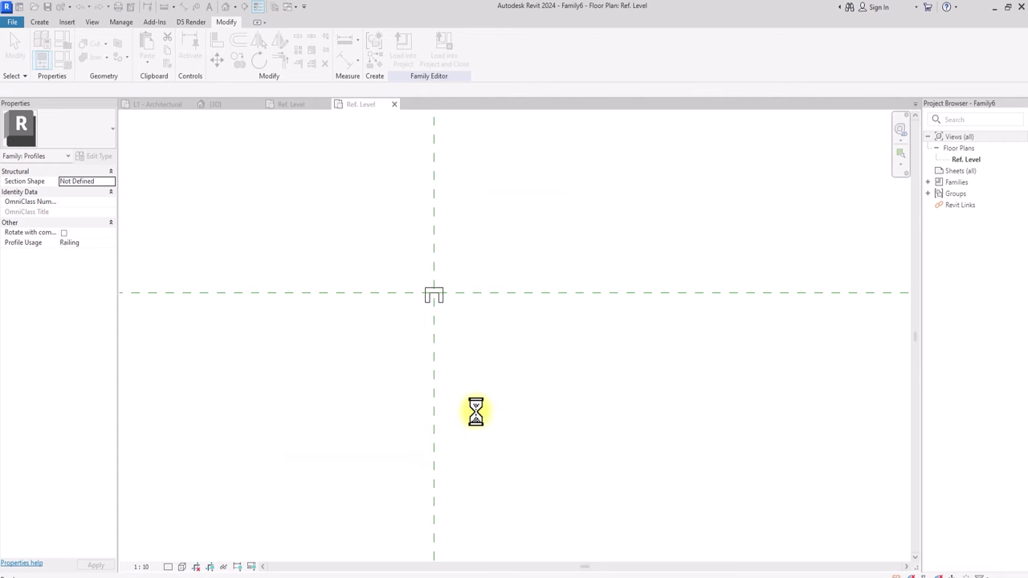
Delete all lines of the channel-shaped handrail profile
key("z")
key("f")
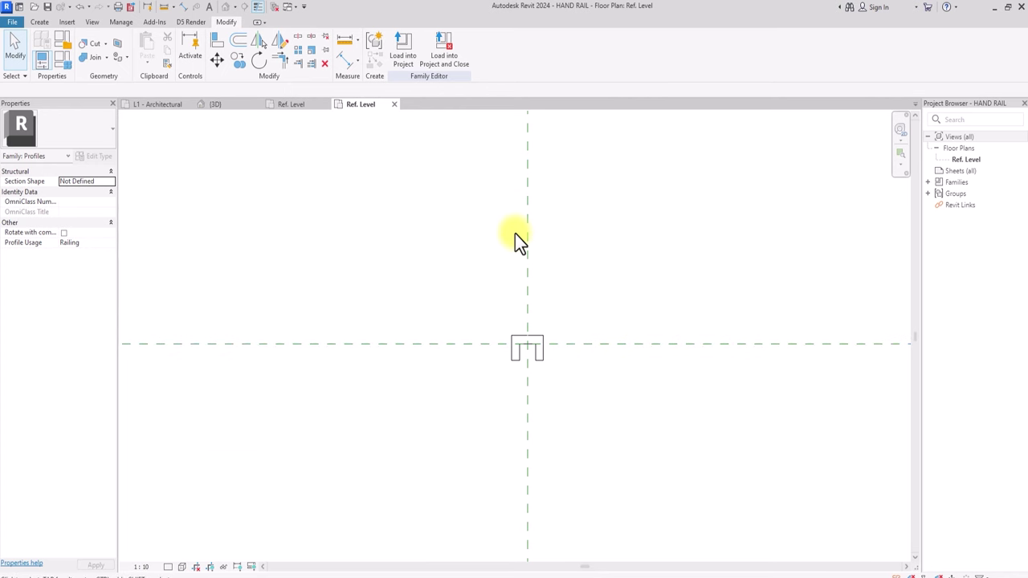
middle_click_drag(514, 233, 388, 253)
scroll(515, 233, "up", 1)
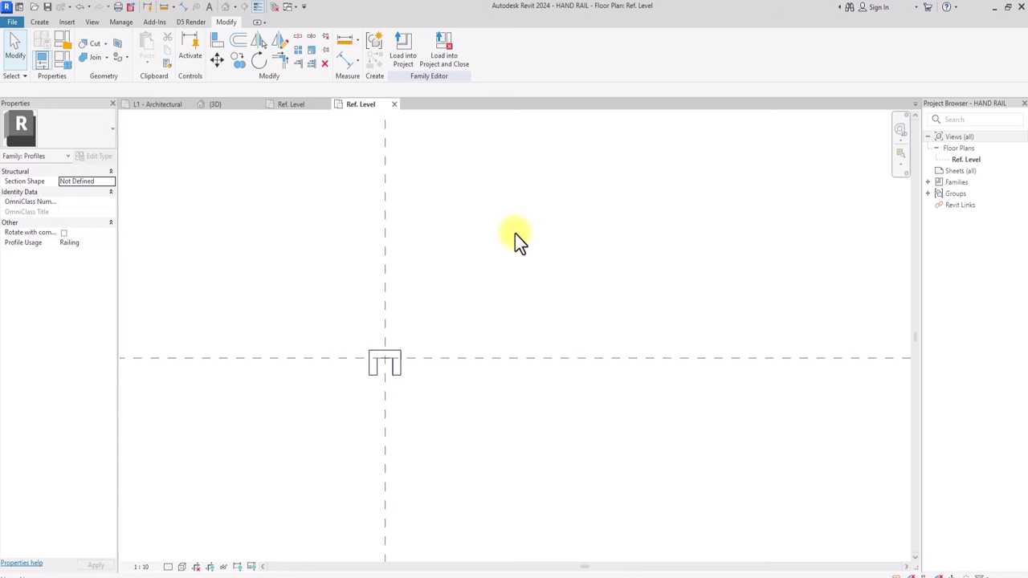
scroll(378, 285, "up", 1)
left_click_drag(345, 294, 523, 448)
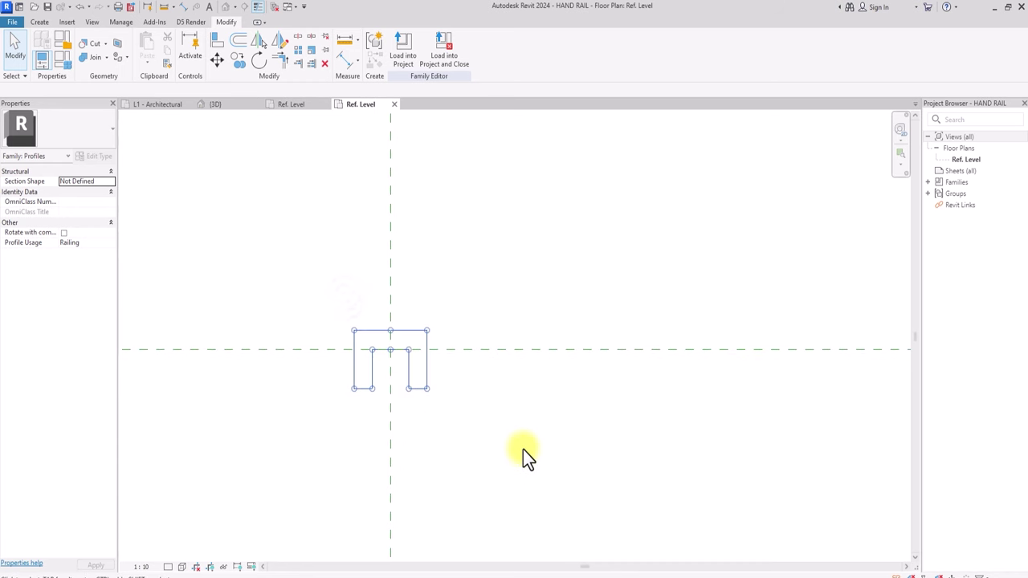
key("Delete")
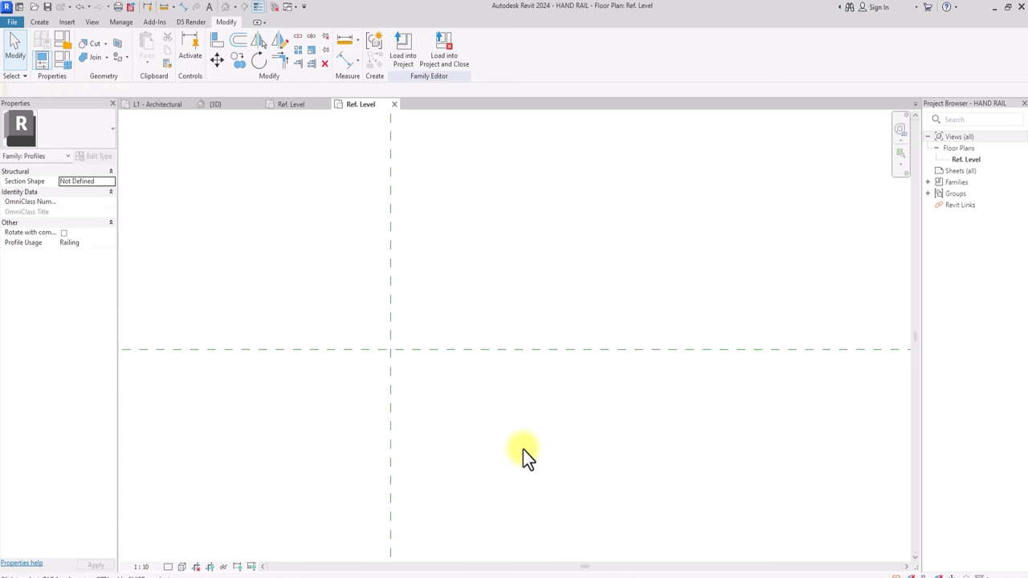
Sketch a closed rectangular rail profile on the Rail Top reference, centred on the Rail Centerline
left_click(39, 21)
left_click(88, 51)
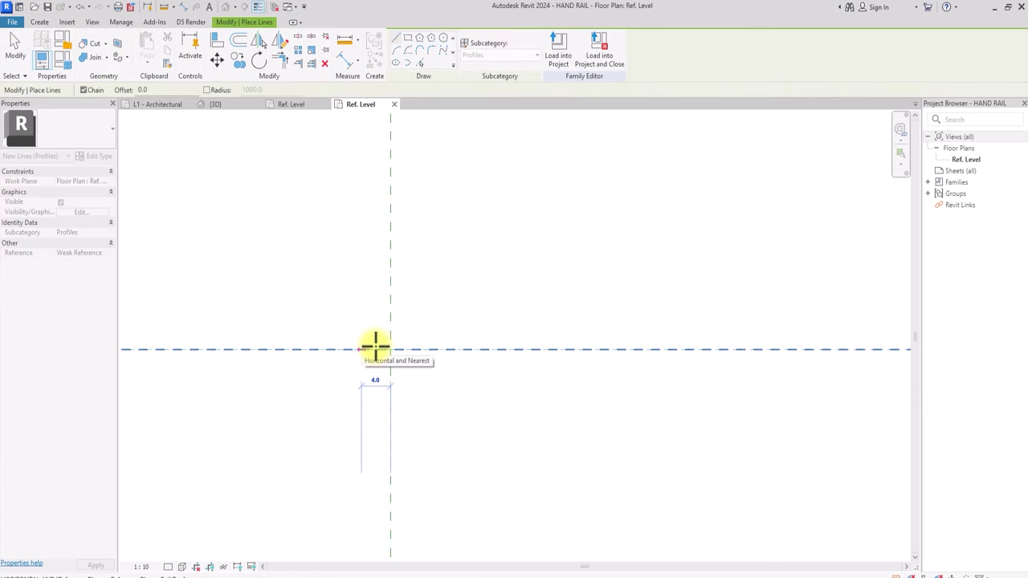
left_click(354, 349)
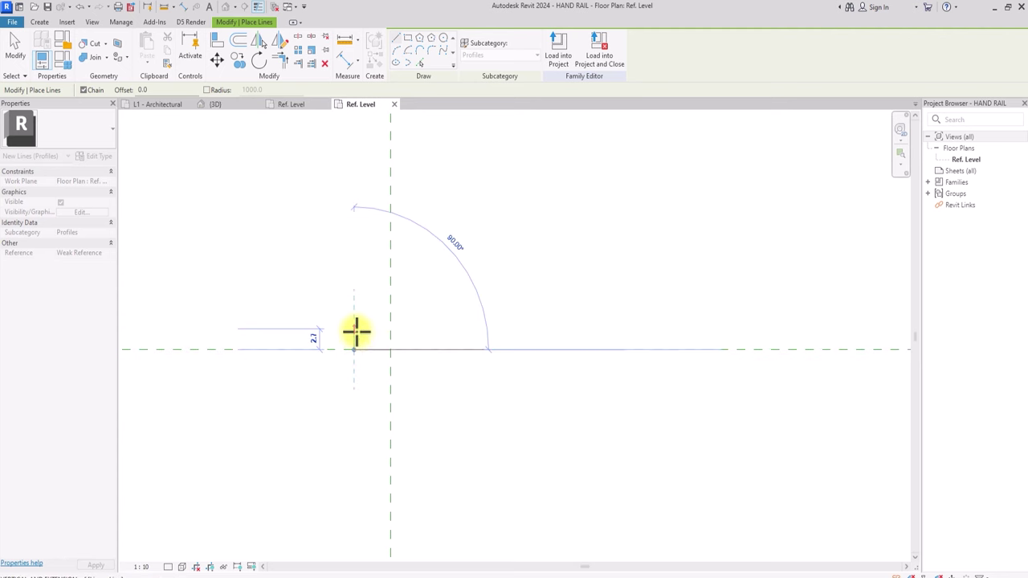
type("2")
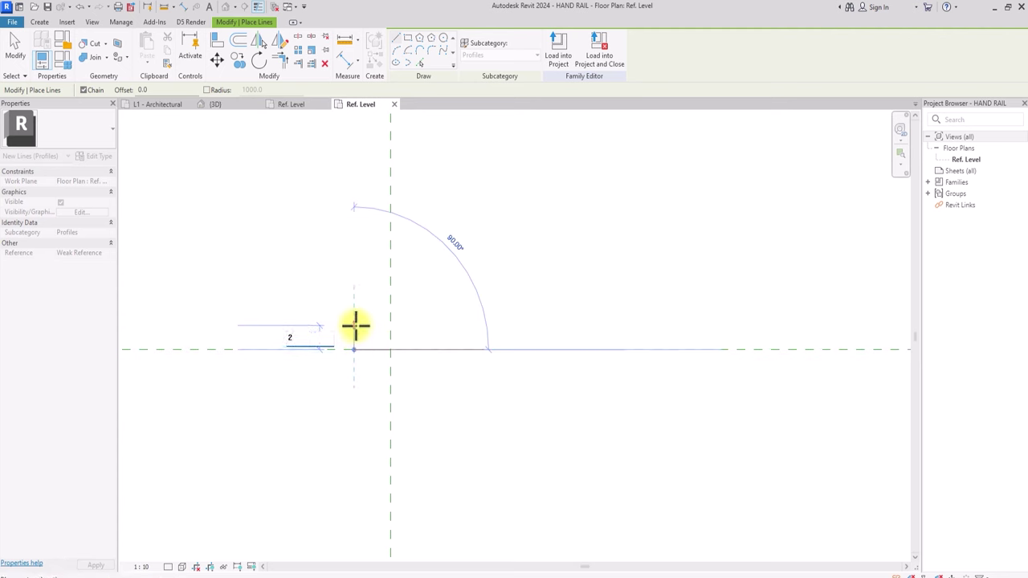
key("Return")
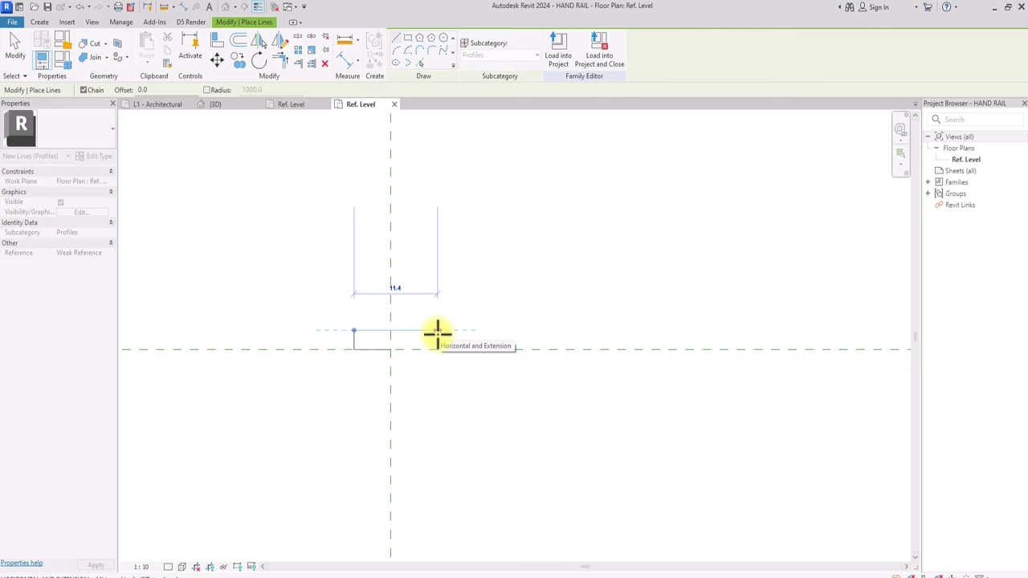
key("Return")
key("Escape")
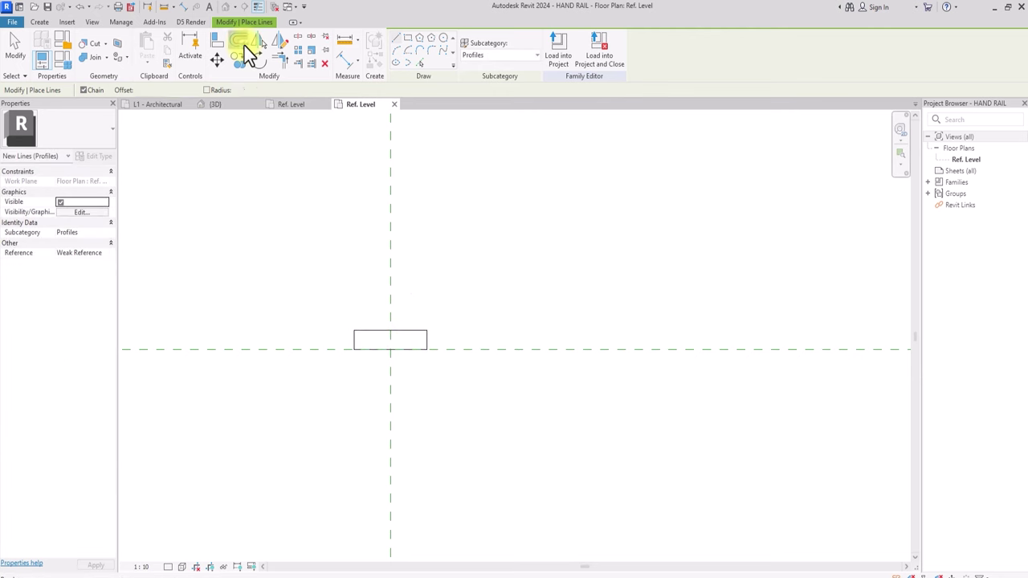
Offset both vertical sides of the rectangle inward by 2.5 mm without keeping copies
left_click(244, 46)
left_click(80, 91)
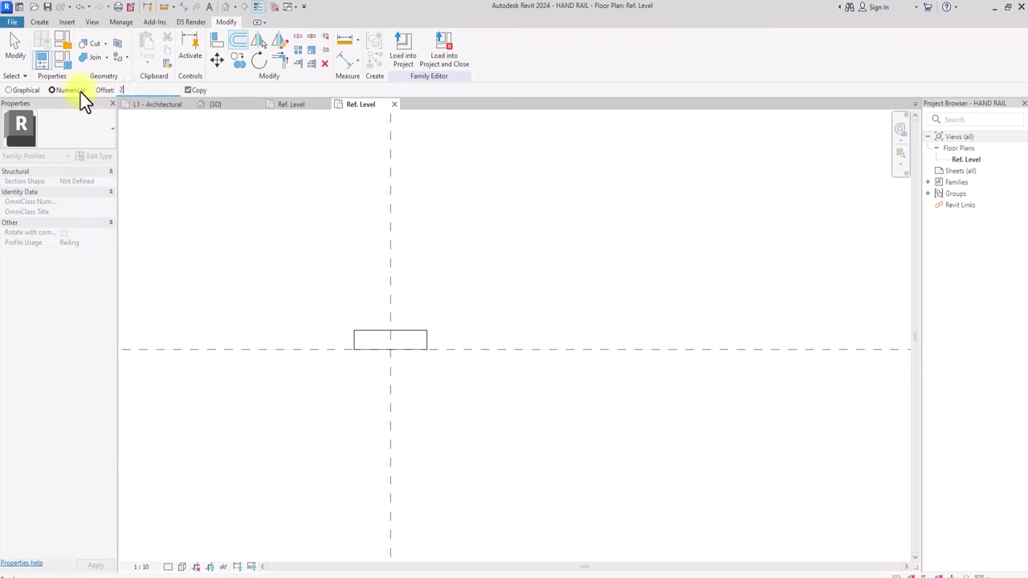
type("2.5")
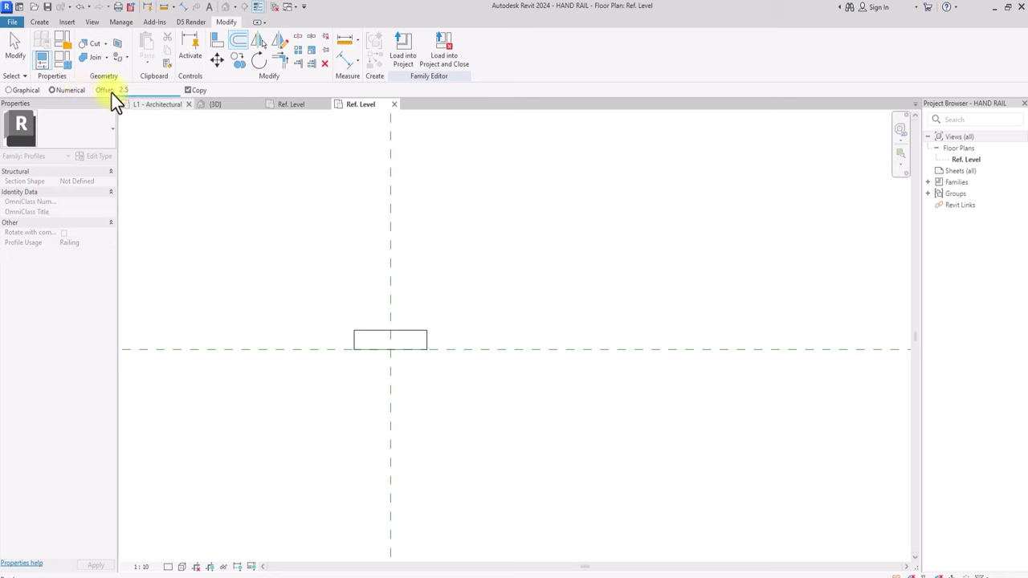
left_click(356, 342)
scroll(431, 351, "up", 3)
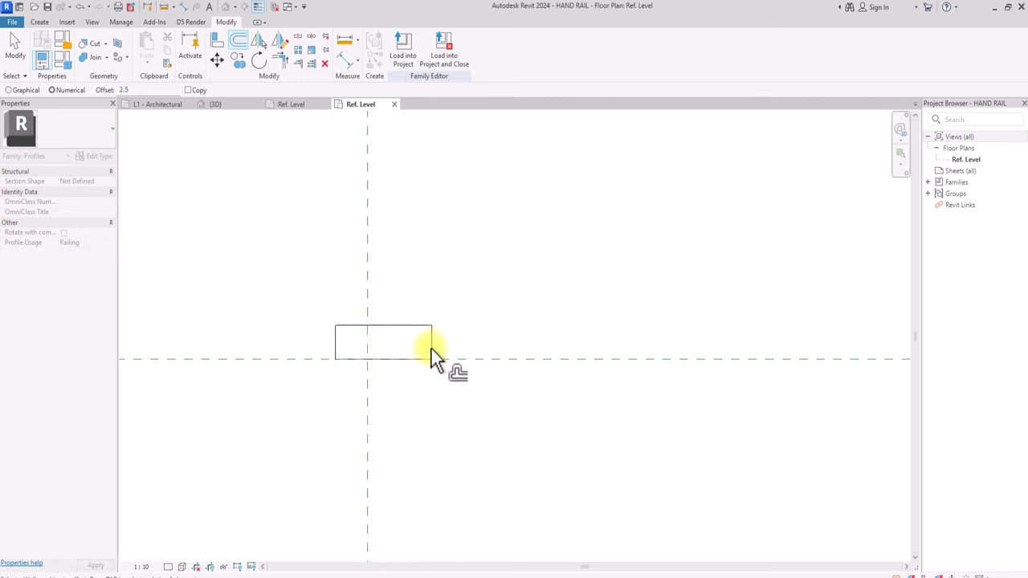
left_click(430, 351)
scroll(431, 351, "down", 3)
key("Escape")
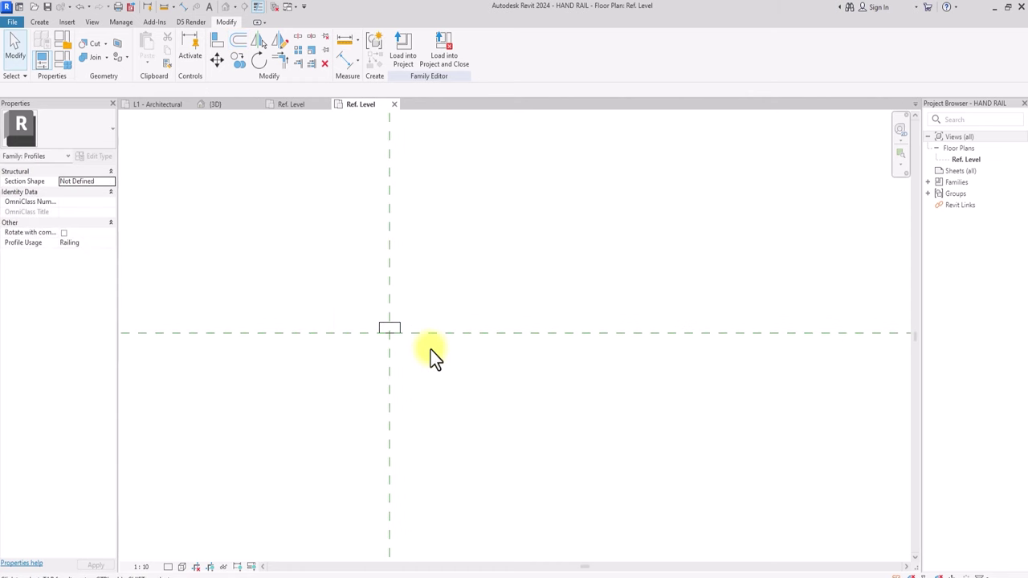
Save the profile family as BUTTOM RAIL in the RAIL FAMILY folder
left_click(13, 22)
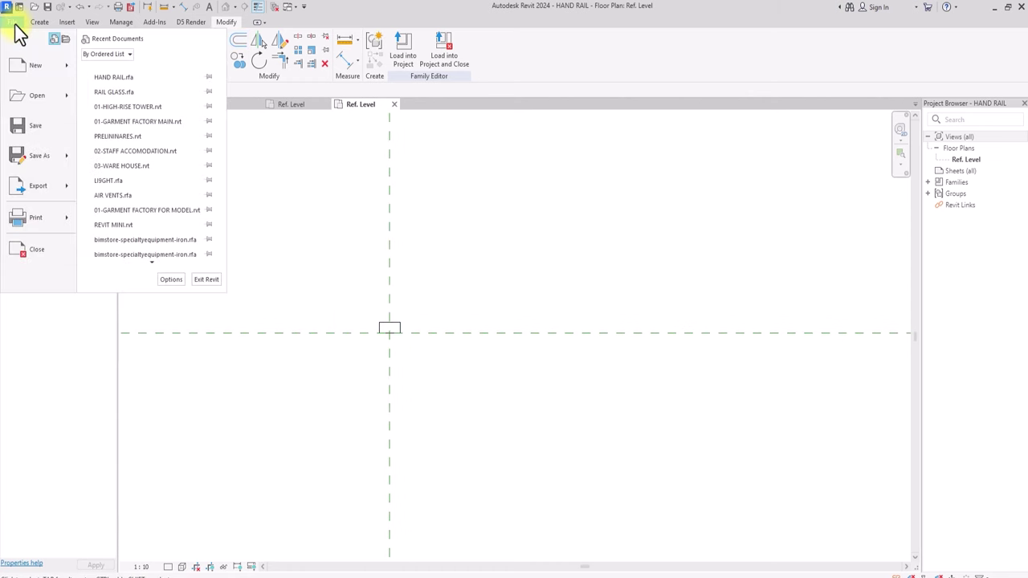
mouse_move(45, 158)
left_click(124, 148)
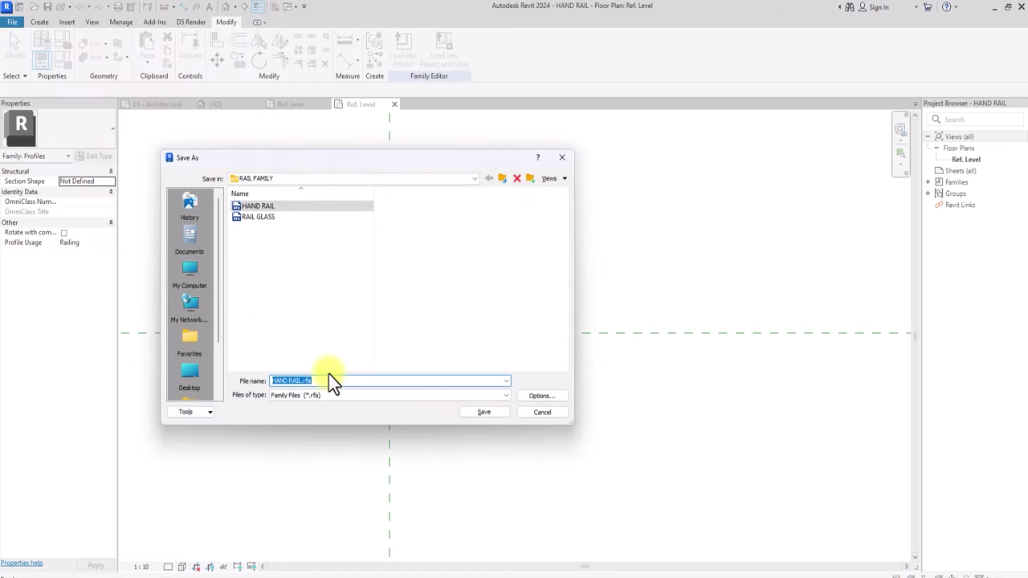
type("BUTTOM RAIL")
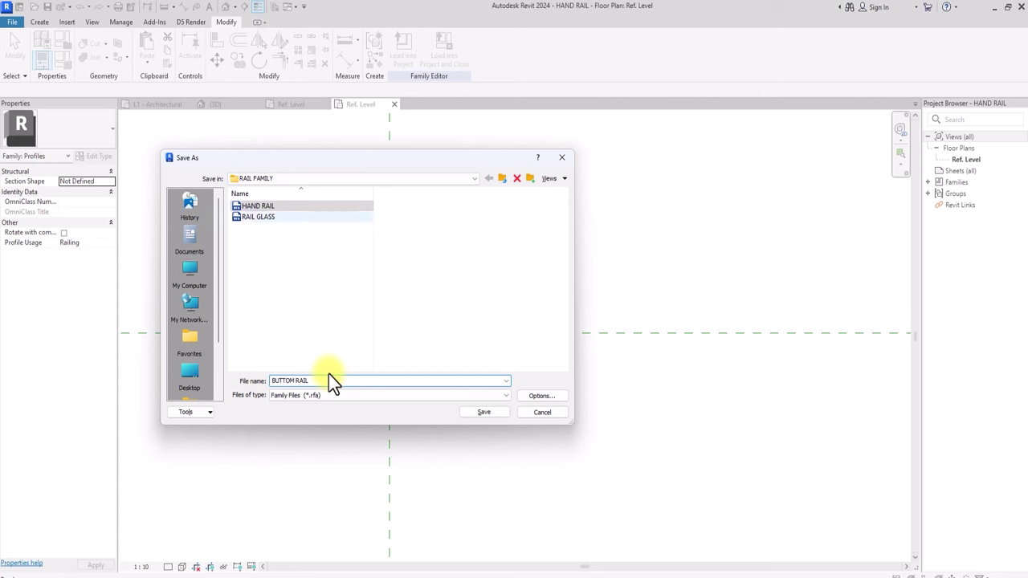
left_click(488, 415)
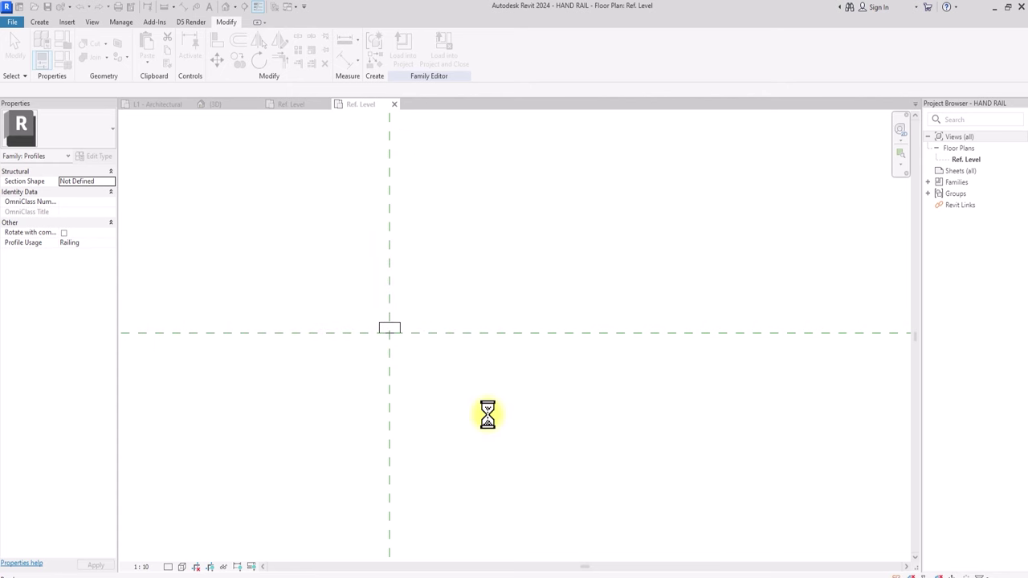
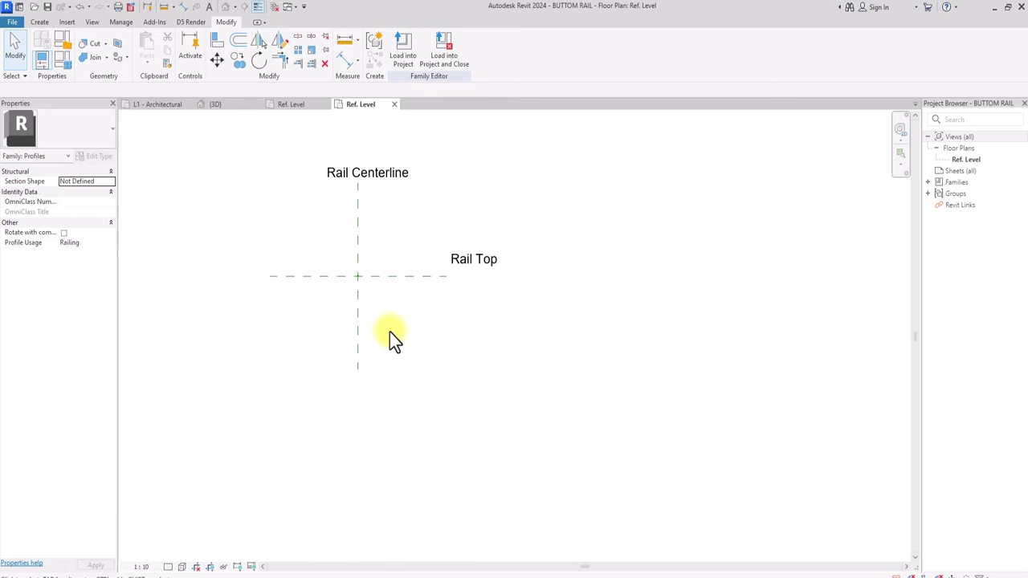
Create a new family from the Metric Generic Model face based template in the English template folder
scroll(389, 332, "up", 3)
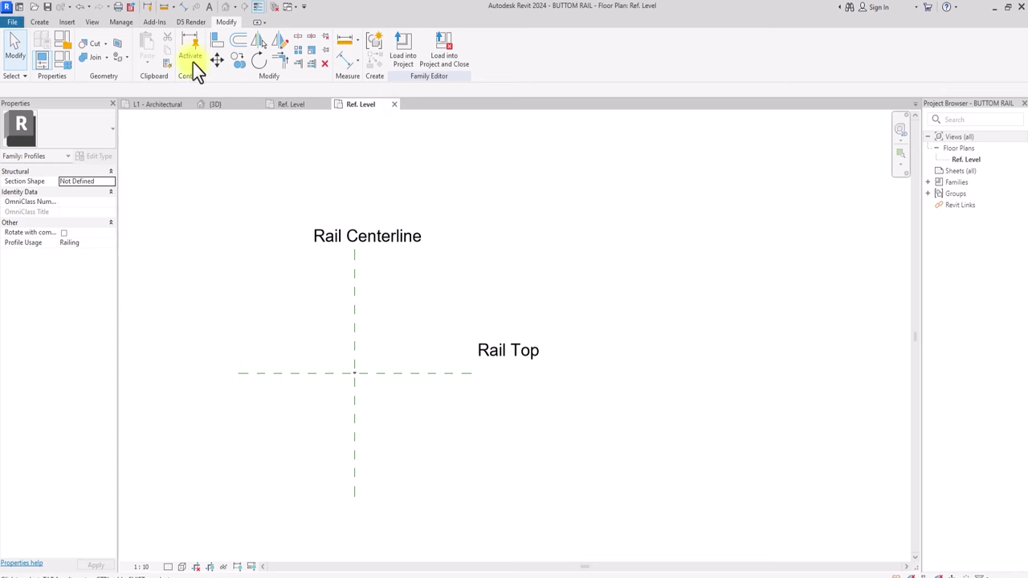
left_click(13, 22)
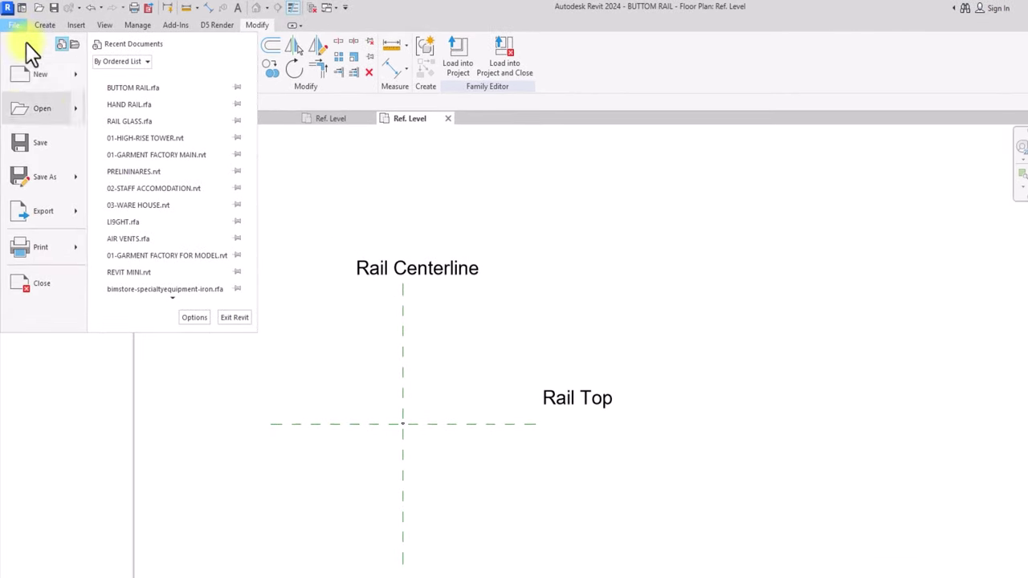
mouse_move(61, 76)
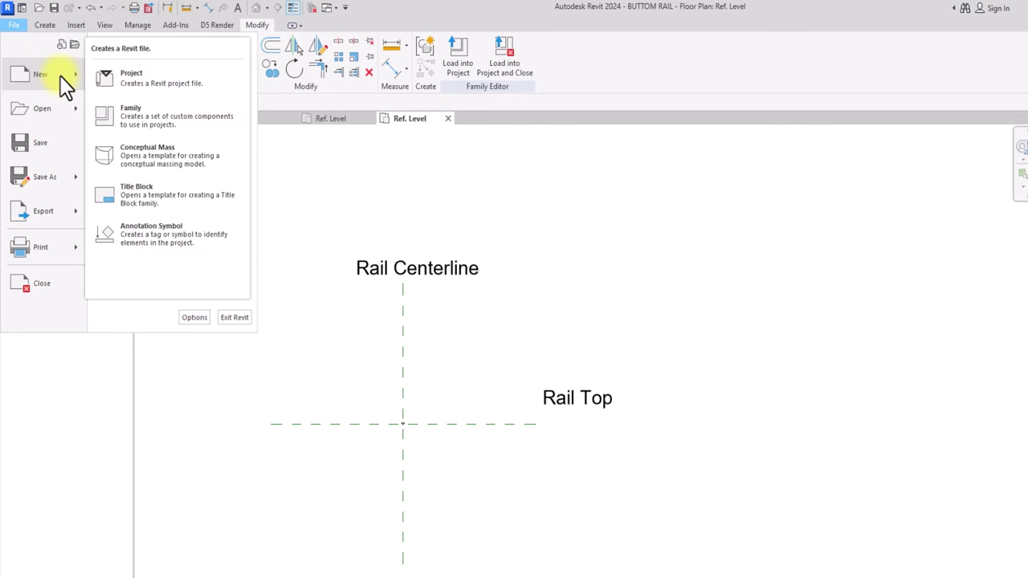
left_click(142, 113)
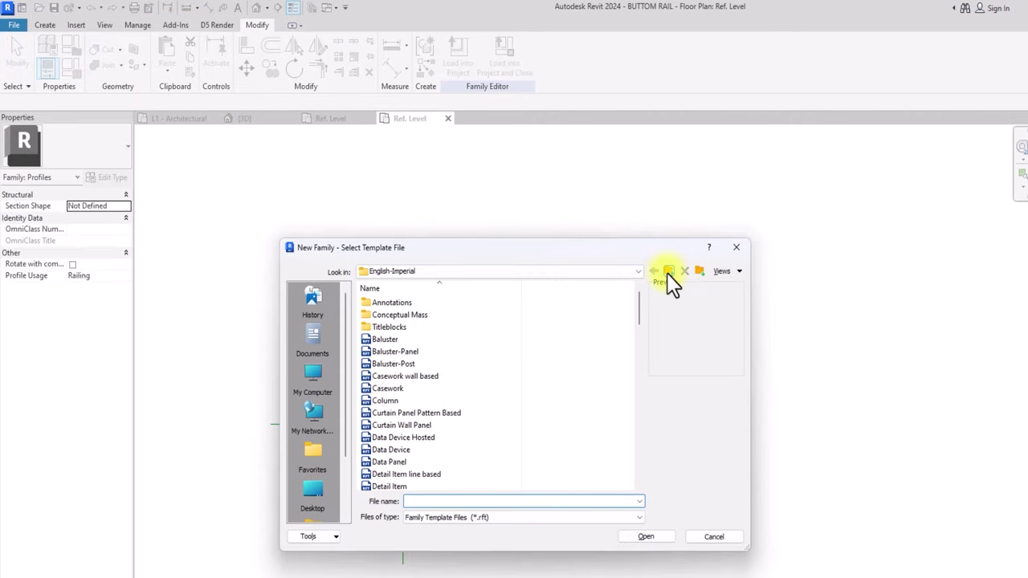
left_click(667, 273)
double_click(386, 331)
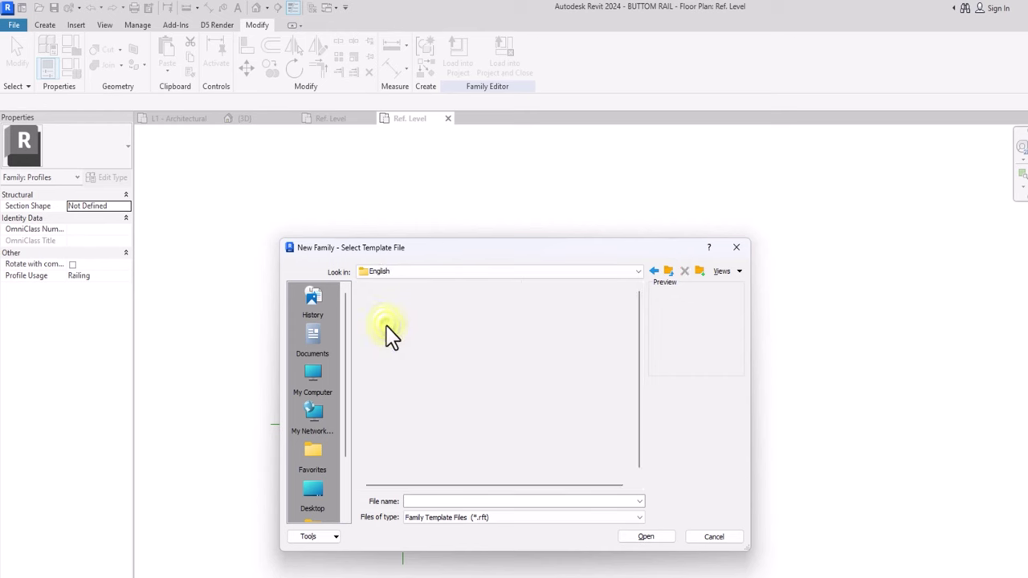
scroll(387, 325, "down", 10)
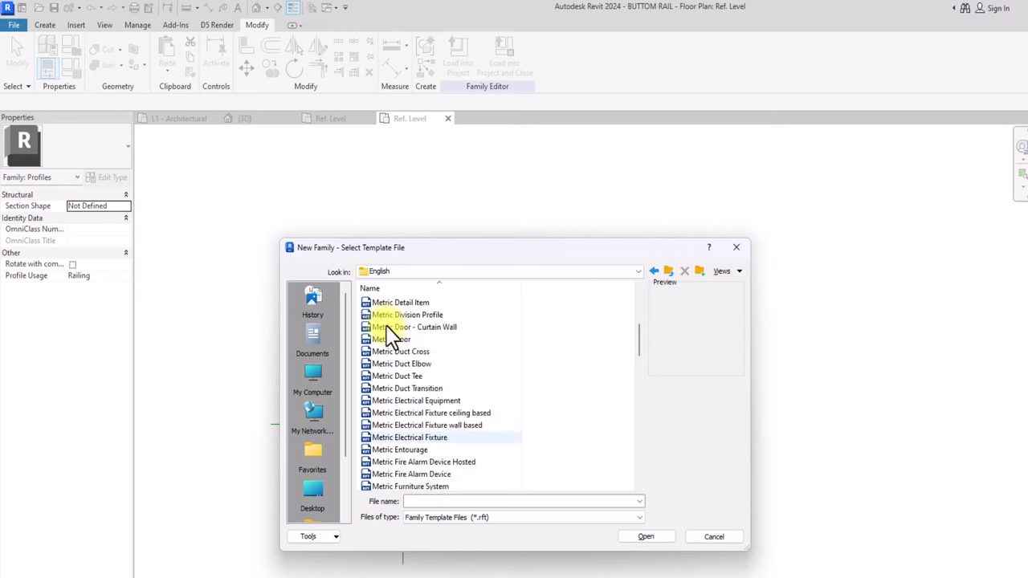
scroll(387, 325, "down", 2)
scroll(386, 325, "up", 1)
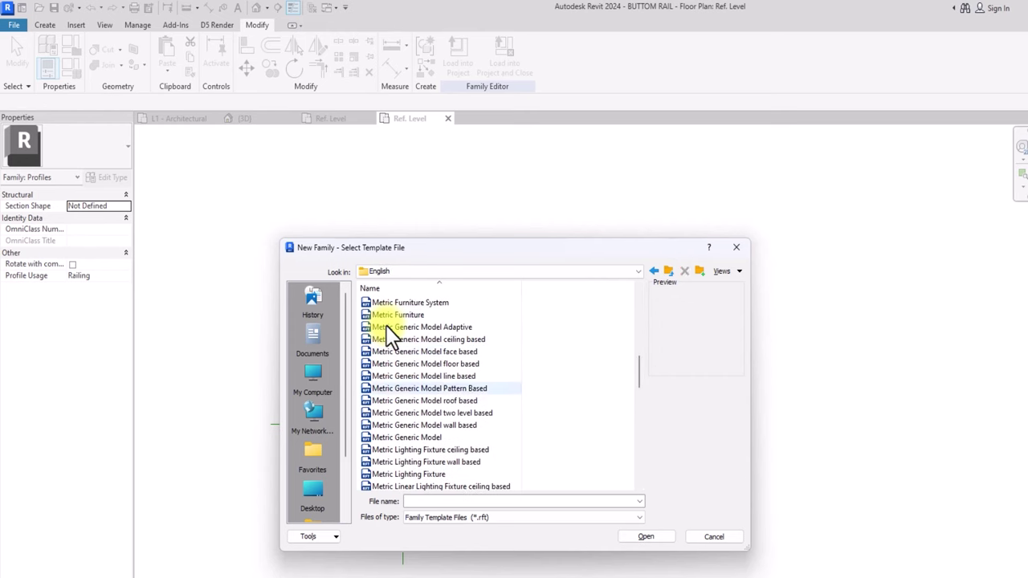
left_click(432, 353)
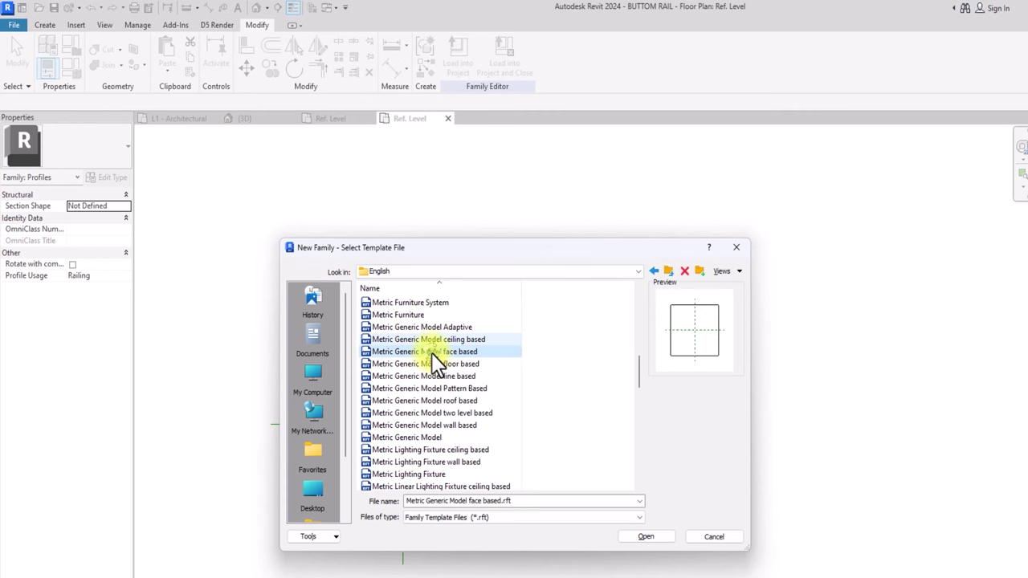
left_click(651, 536)
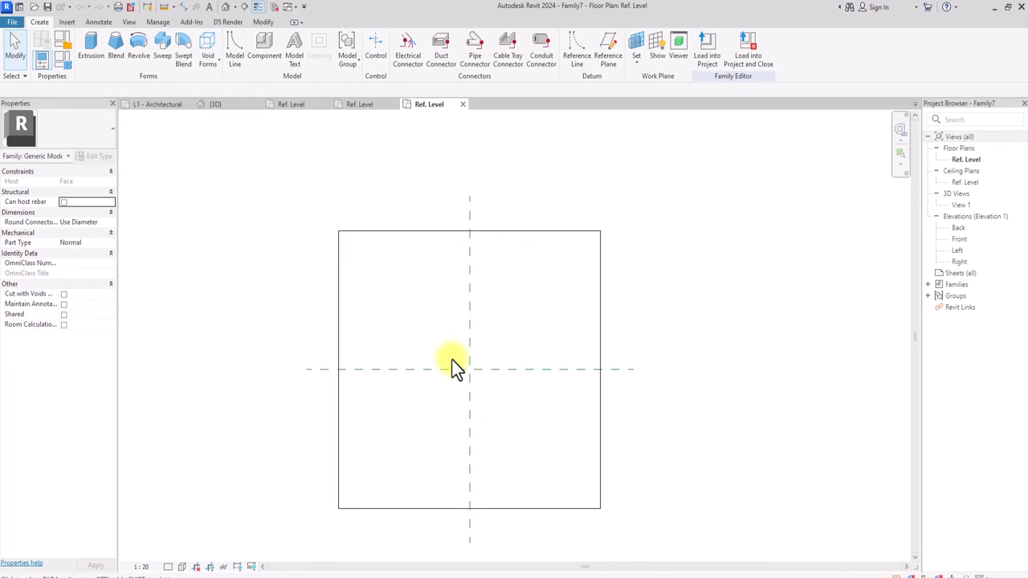
Start an extrusion and sketch a small rectangular outline from the reference plane intersection, spanning the vertical plane and standing on the horizontal one
left_click(92, 44)
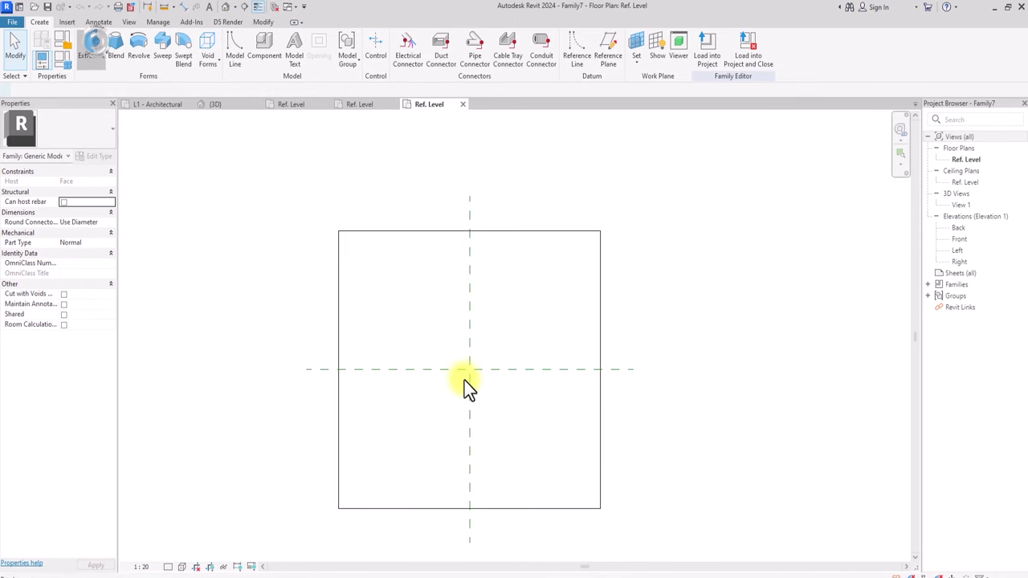
scroll(464, 381, "up", 5)
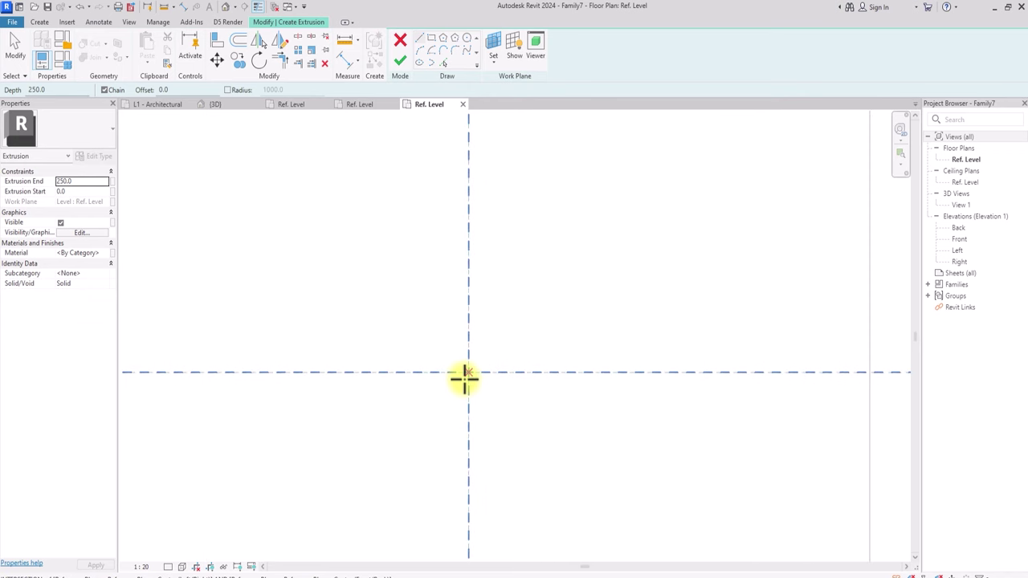
scroll(465, 380, "up", 3)
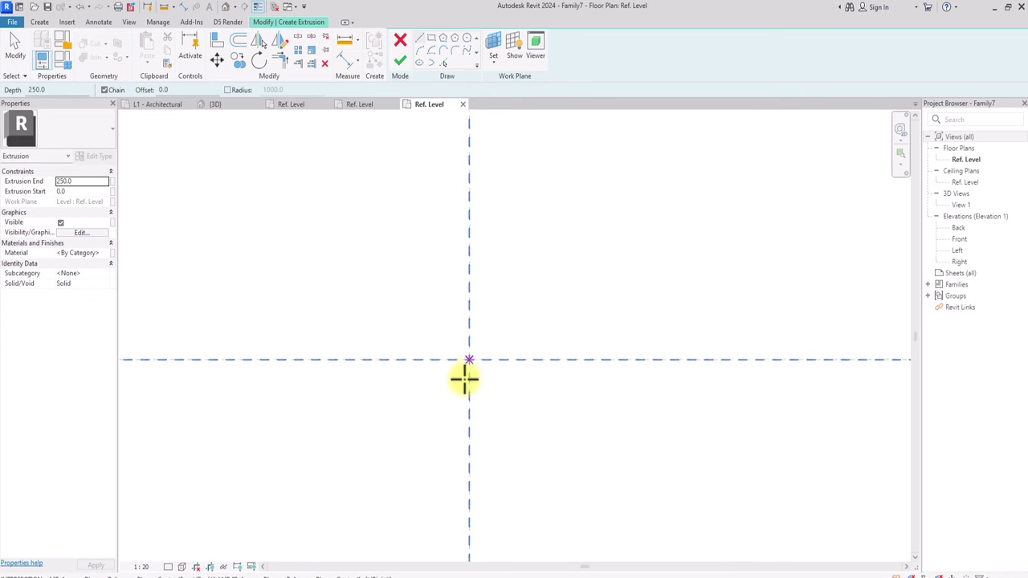
left_click(469, 359)
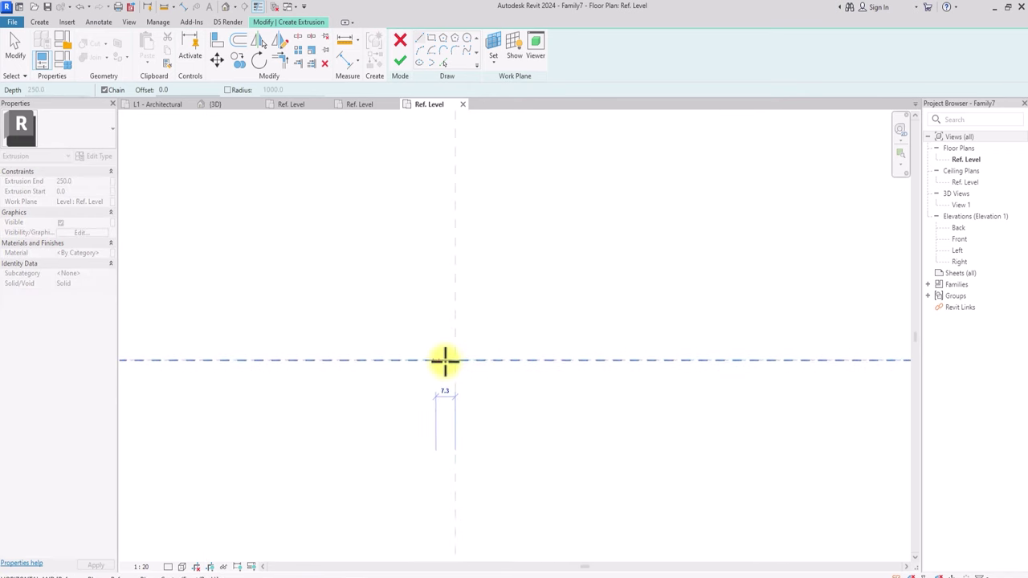
scroll(445, 360, "up", 2)
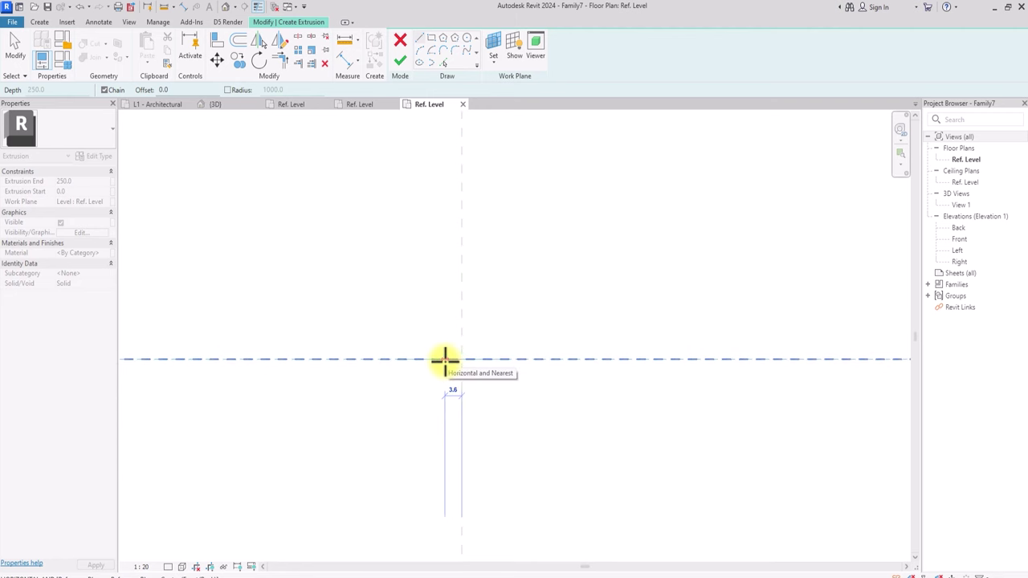
left_click(444, 359)
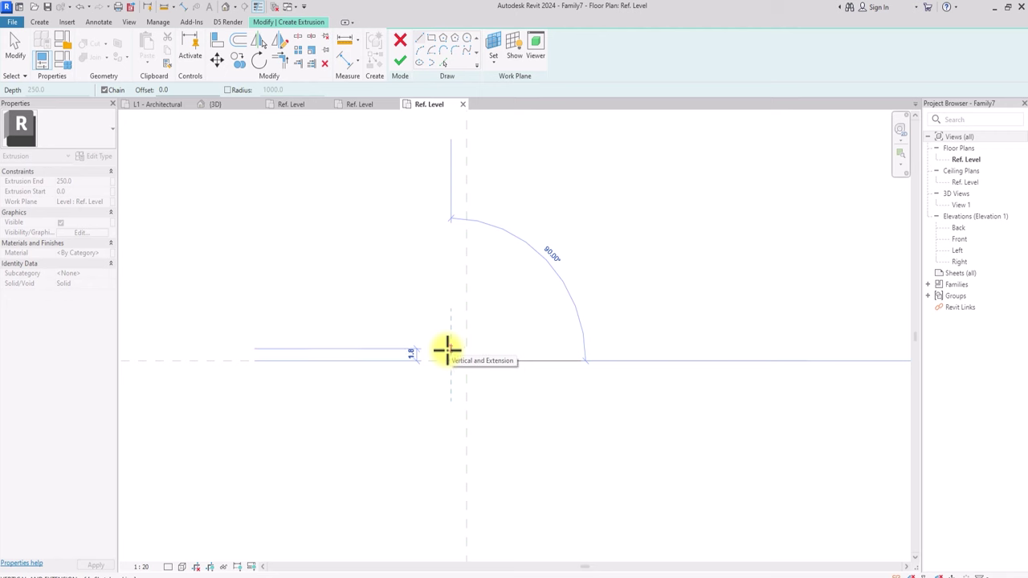
type("1")
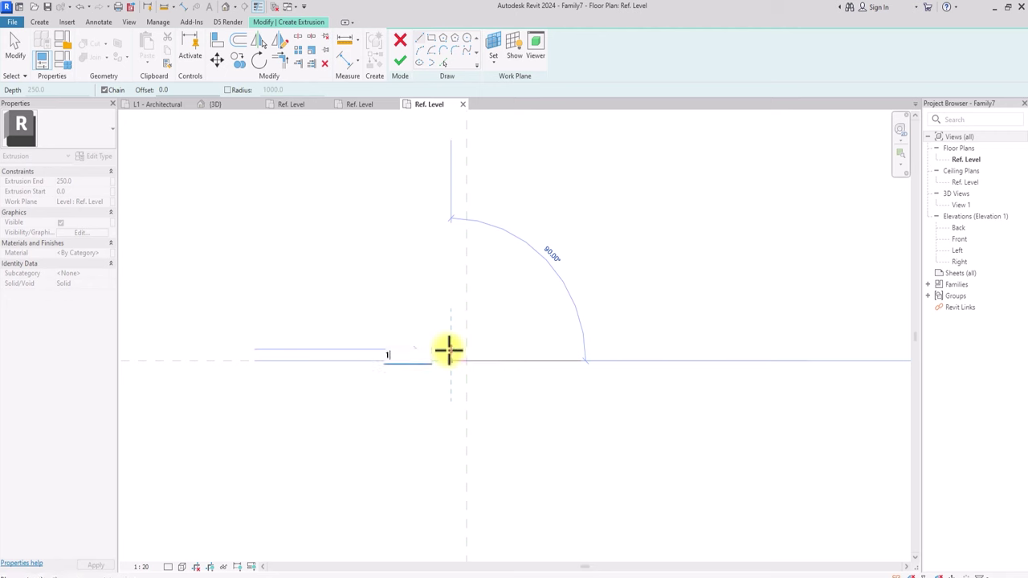
type(".")
key("Return")
type("2")
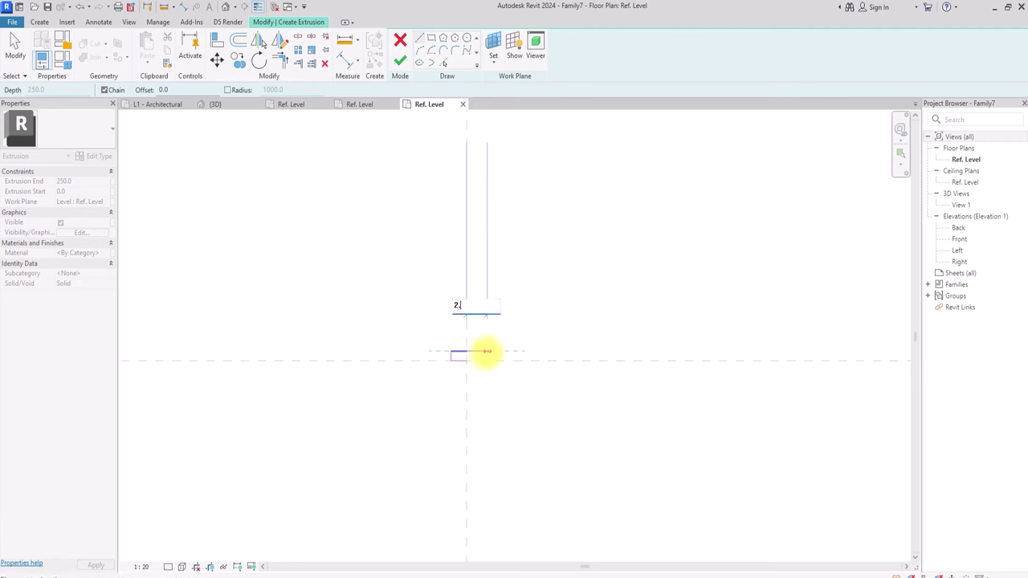
type("50.")
key("Return")
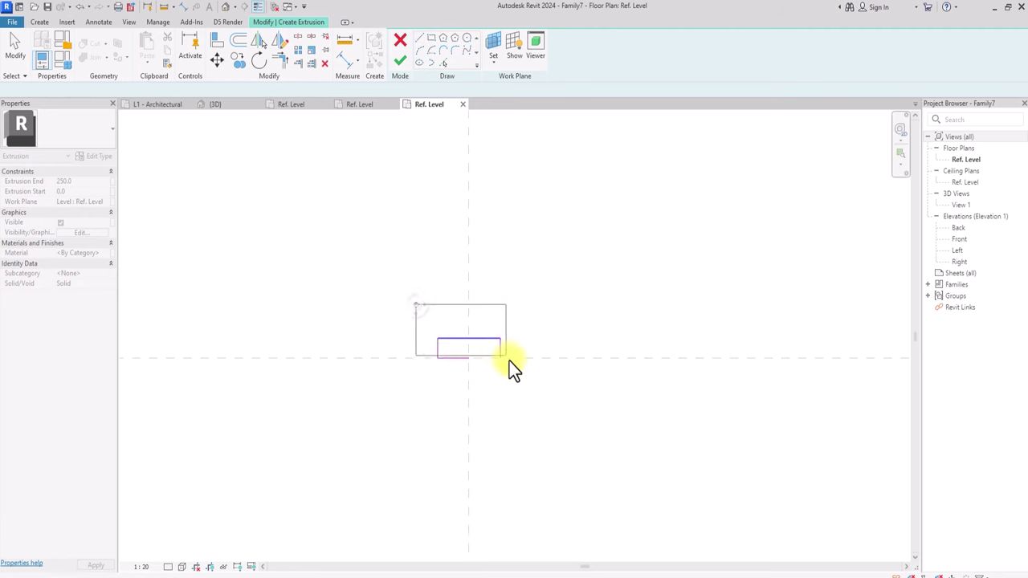
key("Escape")
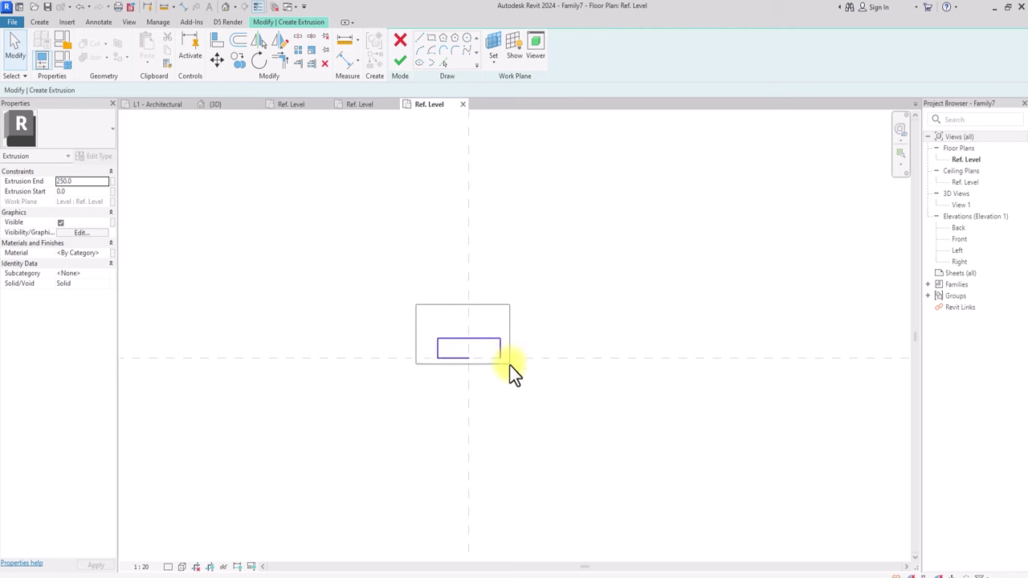
Mirror the selected half-outline across the horizontal reference plane, keeping the original, to complete the rectangle
mouse_move(554, 299)
left_mouse_down()
mouse_move(407, 362)
mouse_move(361, 358)
left_mouse_up()
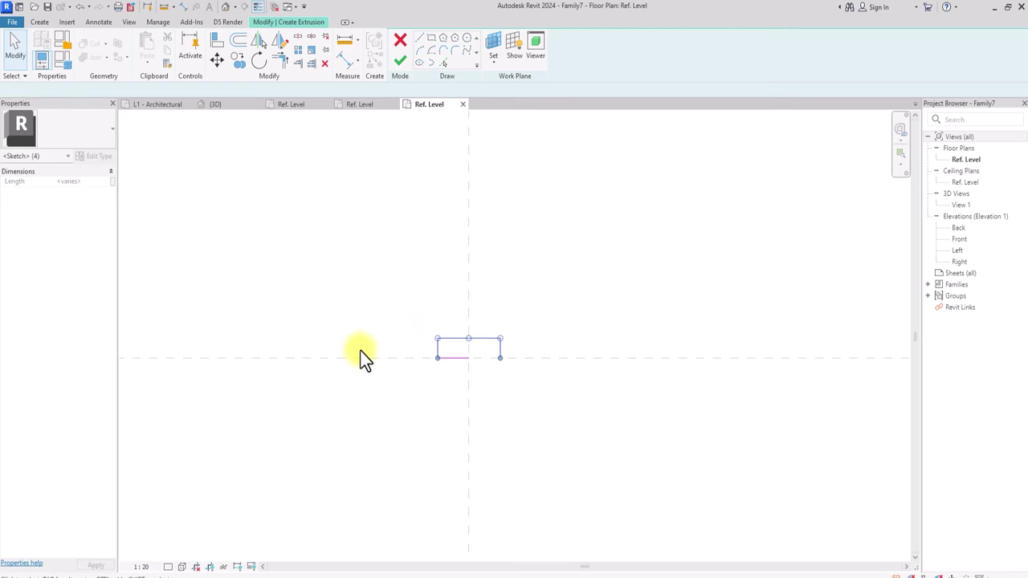
left_click(258, 44)
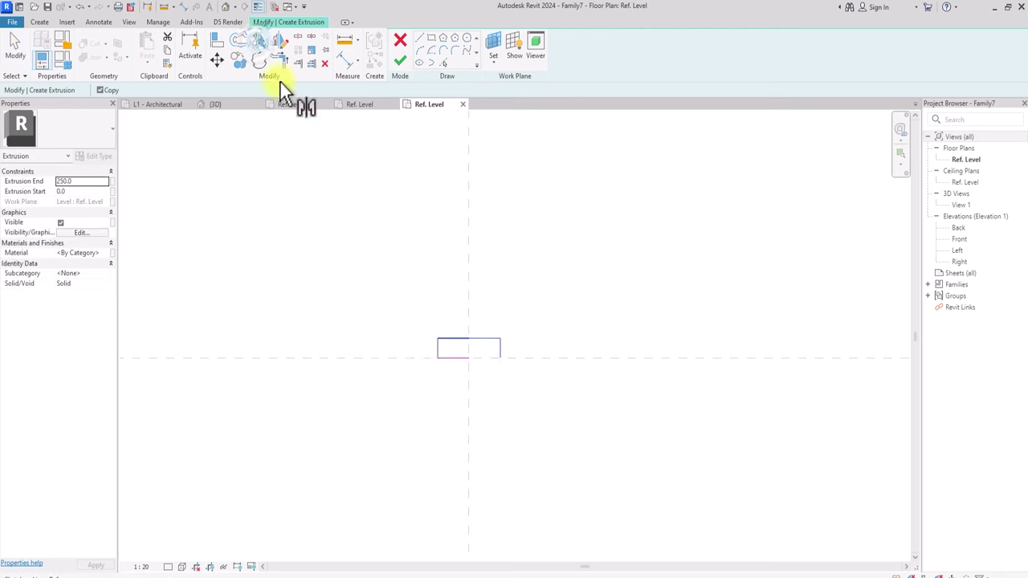
left_click(453, 362)
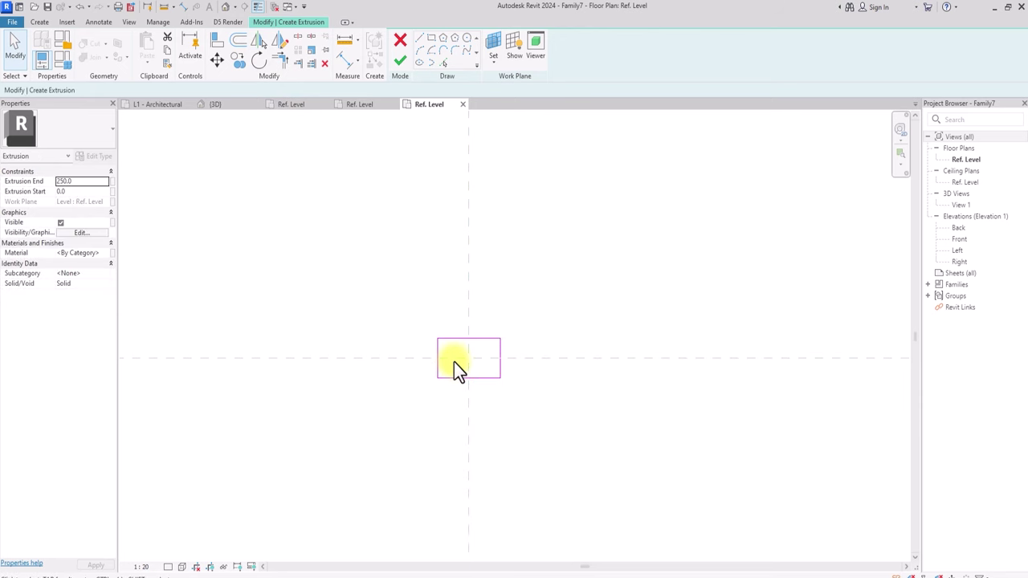
Try to round the rectangle's upper-left corner with a fillet arc
left_click(455, 48)
scroll(437, 341, "up", 5)
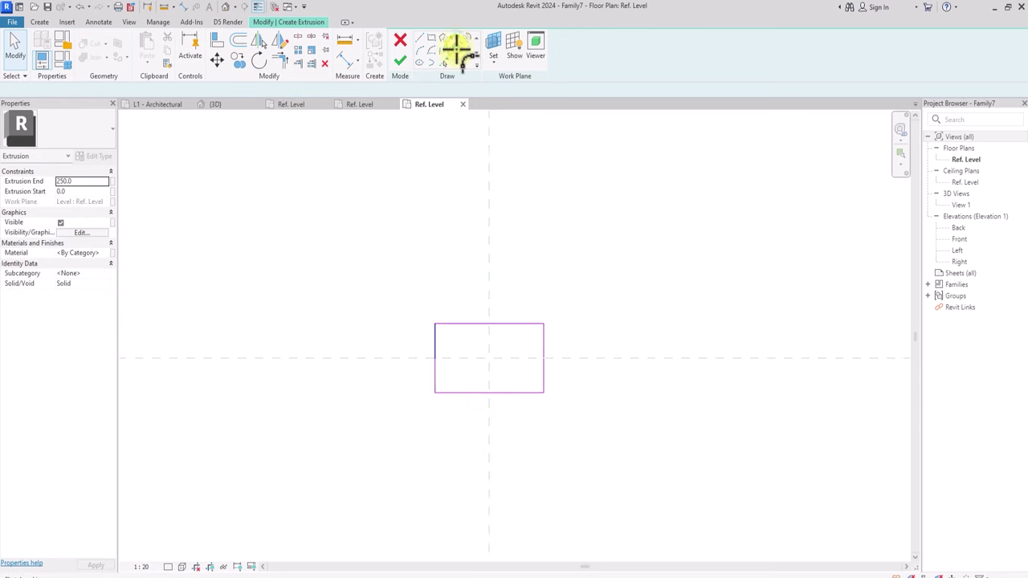
scroll(439, 330, "down", 1)
double_click(438, 330)
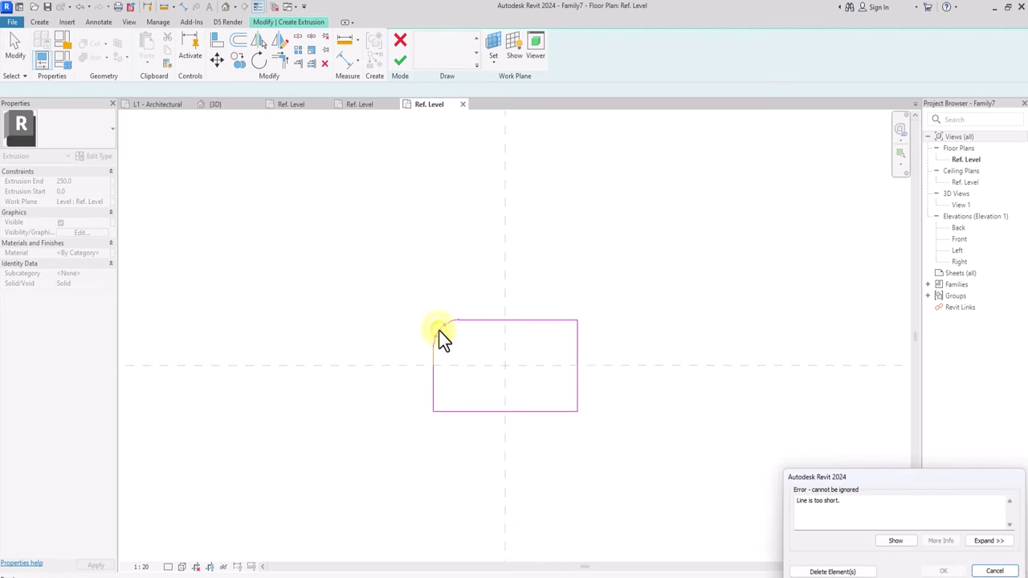
left_click(994, 571)
Set the extrusion end of the rectangular post to 900 mm
scroll(301, 305, "down", 8)
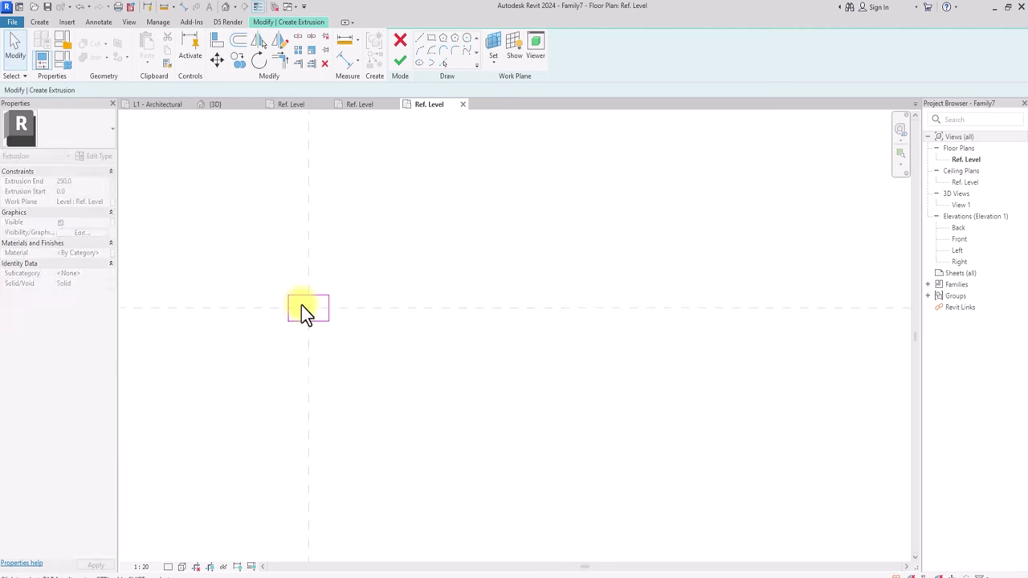
middle_click_drag(301, 305, 319, 323)
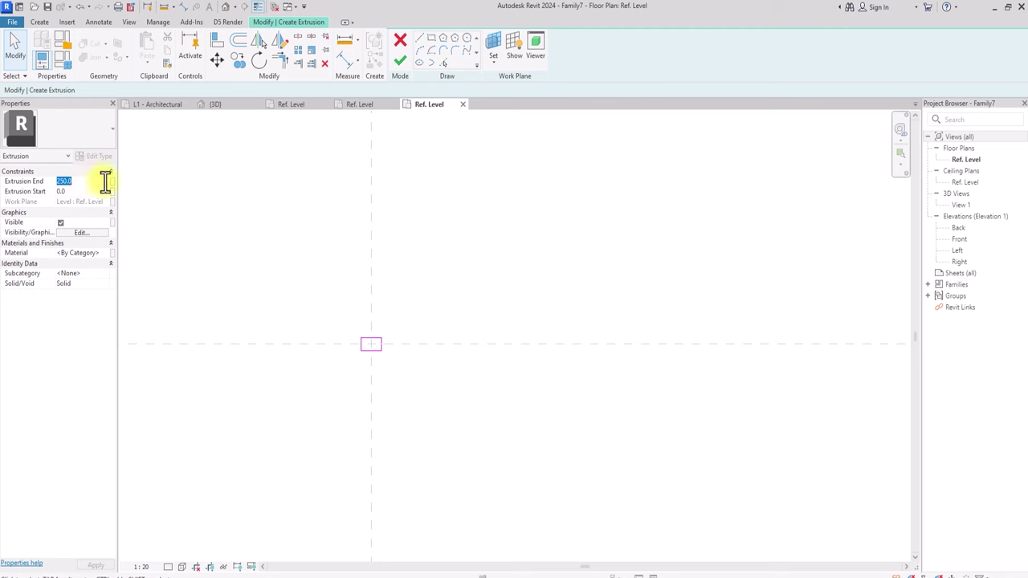
type("00.0")
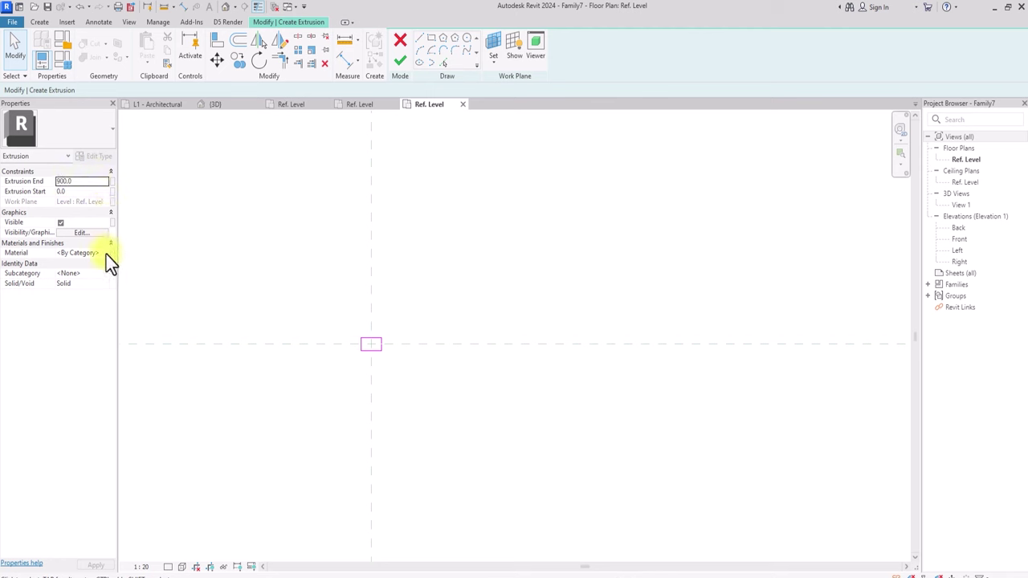
Duplicate the Poche material with its assets for the extrusion and name the copy 01-STEEL
left_click(106, 254)
left_click(106, 255)
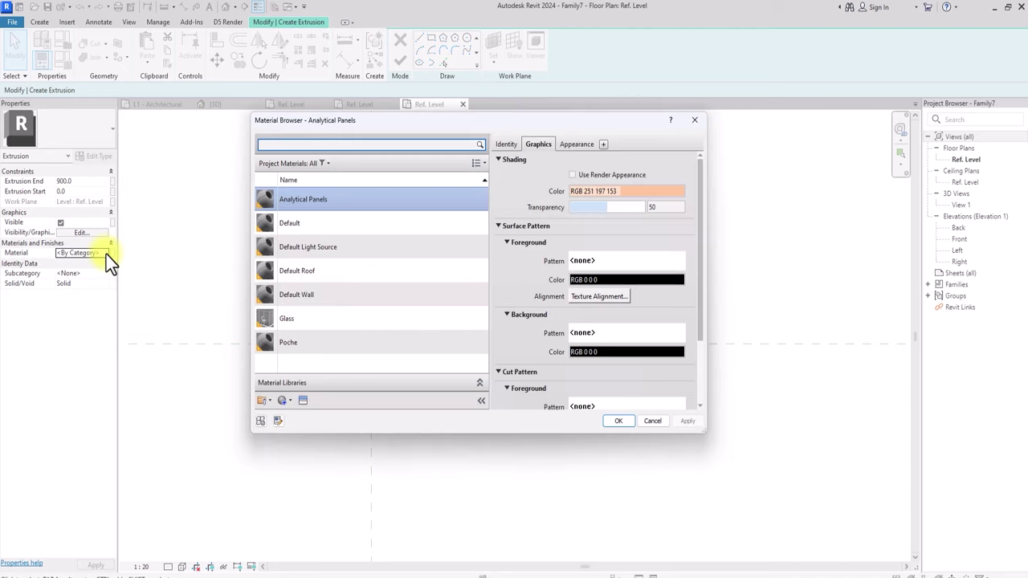
right_click(289, 342)
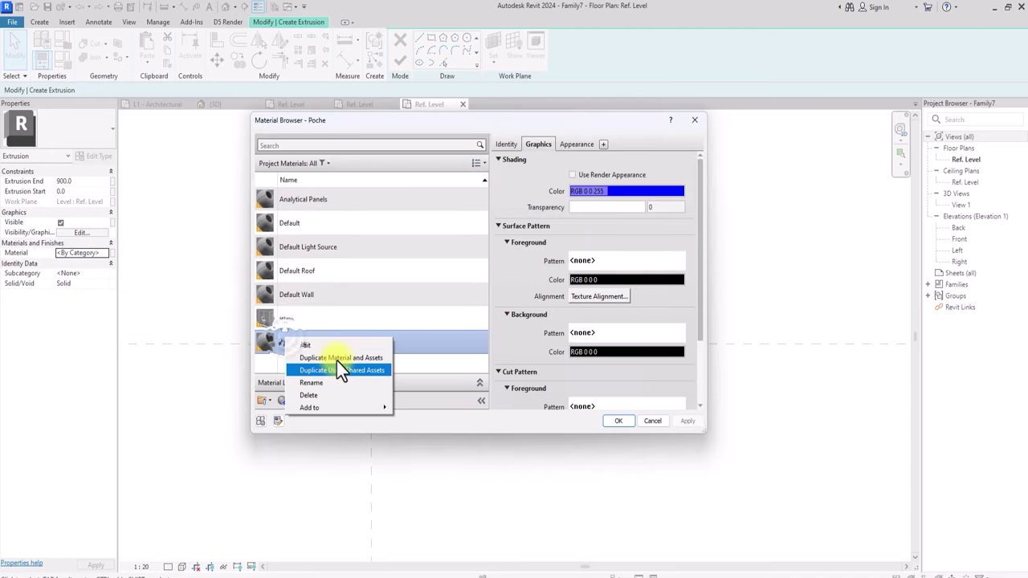
left_click(337, 358)
key("BackSpace")
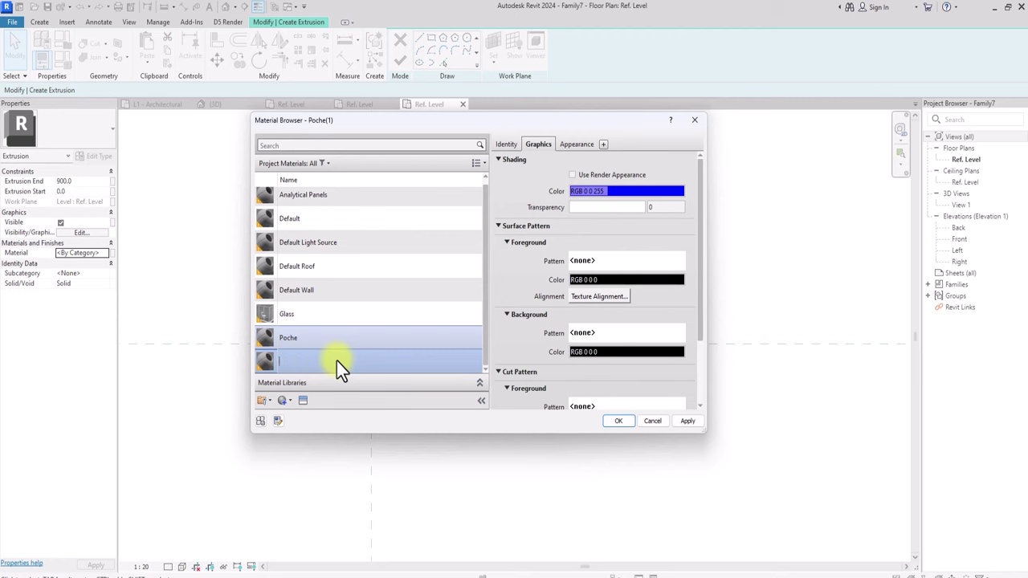
type("01-STEEL")
Replace the appearance asset of 01-STEEL with the glossy grey aluminum from the Metal category of the appearance library
left_click(299, 398)
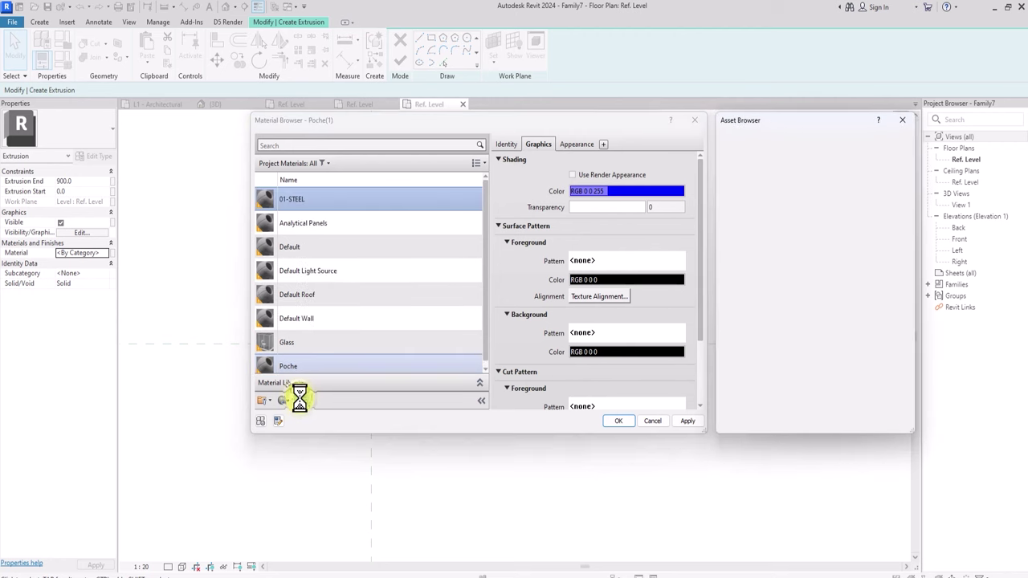
double_click(753, 200)
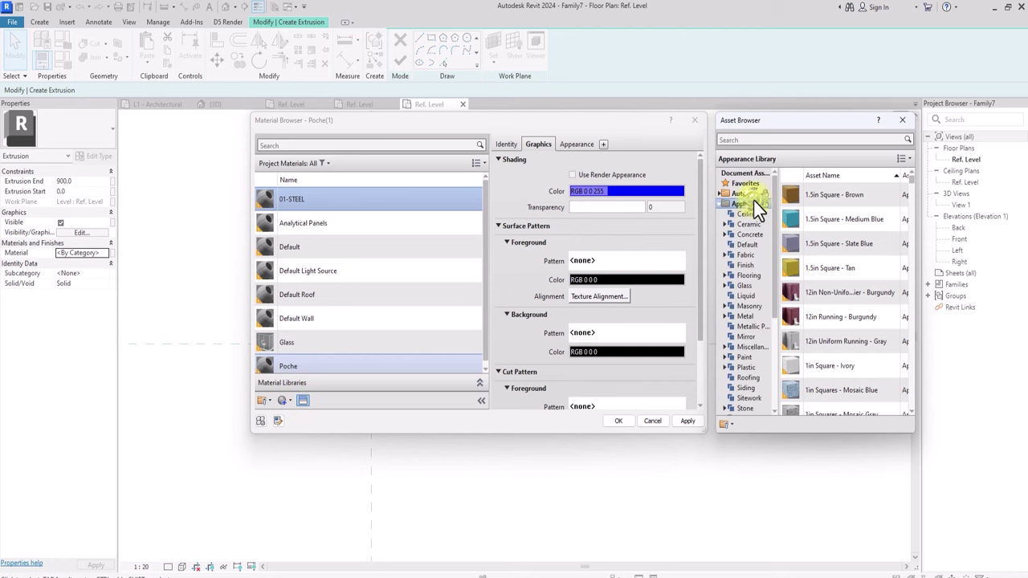
scroll(753, 200, "down", 2)
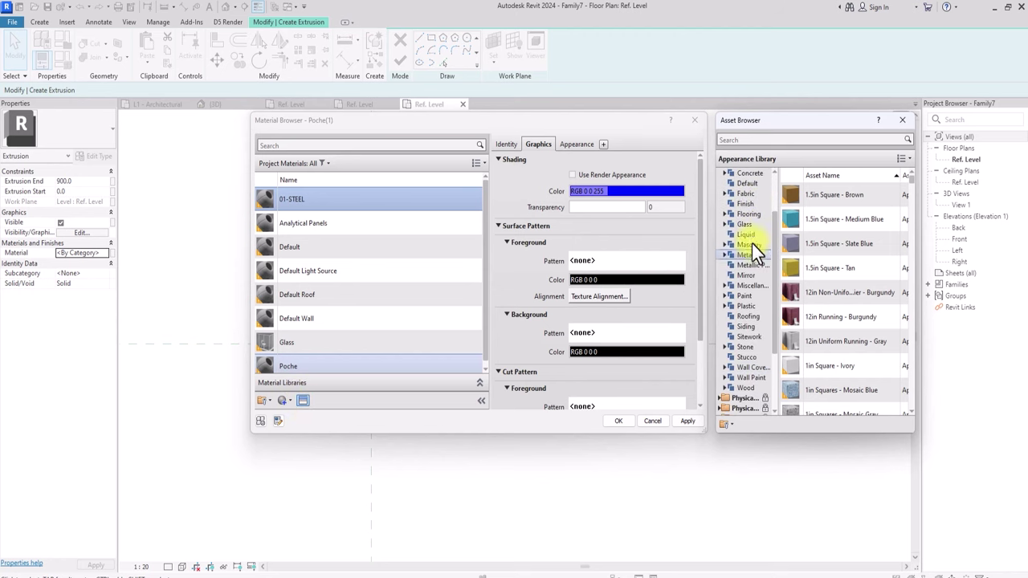
double_click(752, 254)
left_click(900, 219)
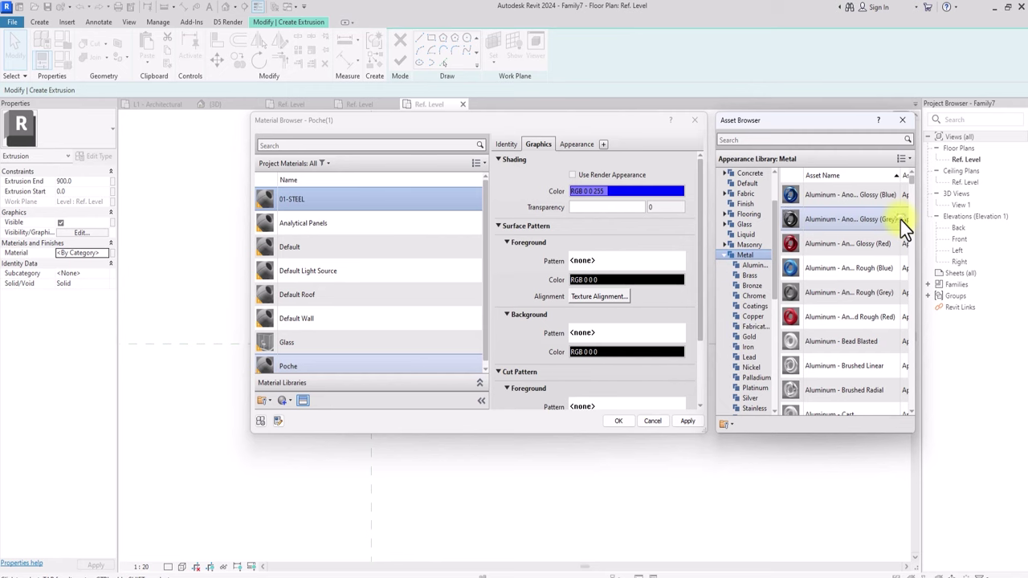
Make 01-STEEL use its render appearance for shading and assign the material to the extrusion
left_click(538, 144)
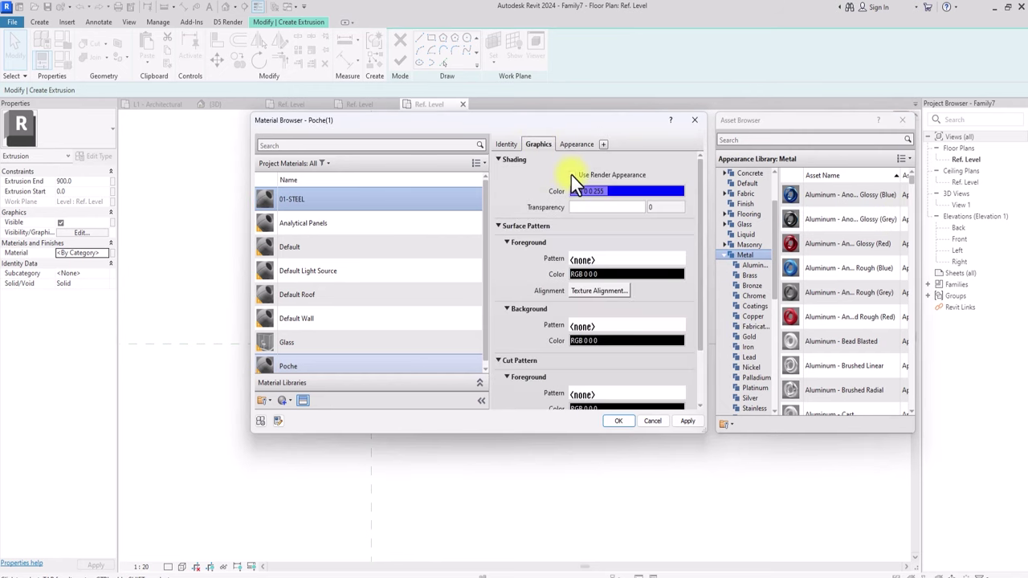
left_click(572, 174)
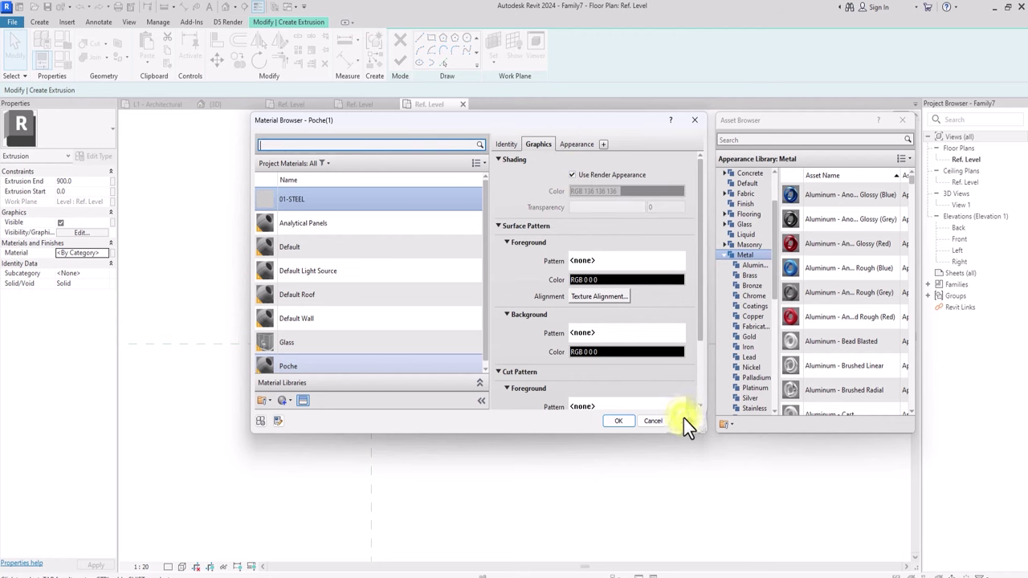
left_click(619, 424)
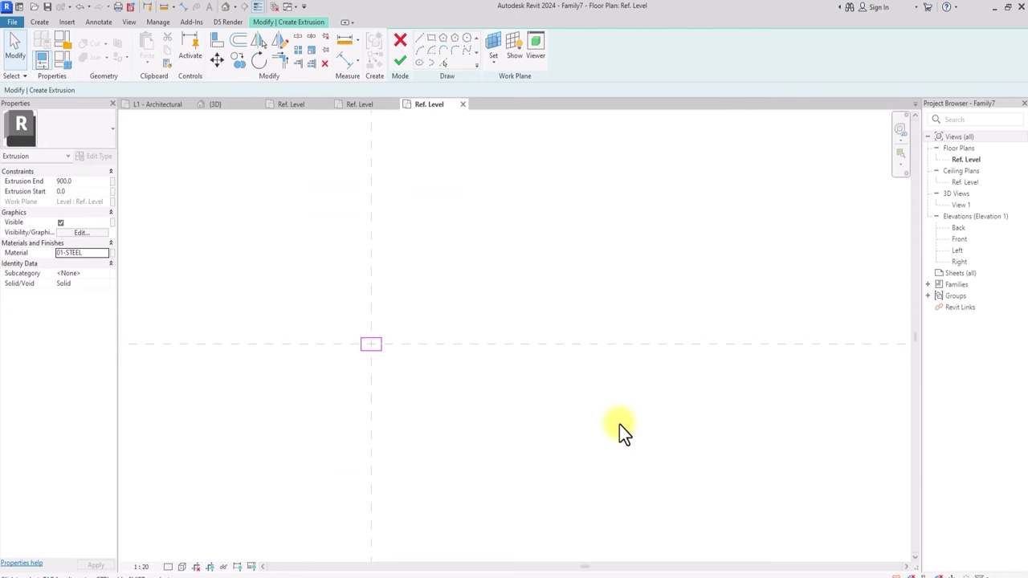
Offset the sides of the rectangular sketch outward by 0.5 mm without keeping copies
left_click(350, 377)
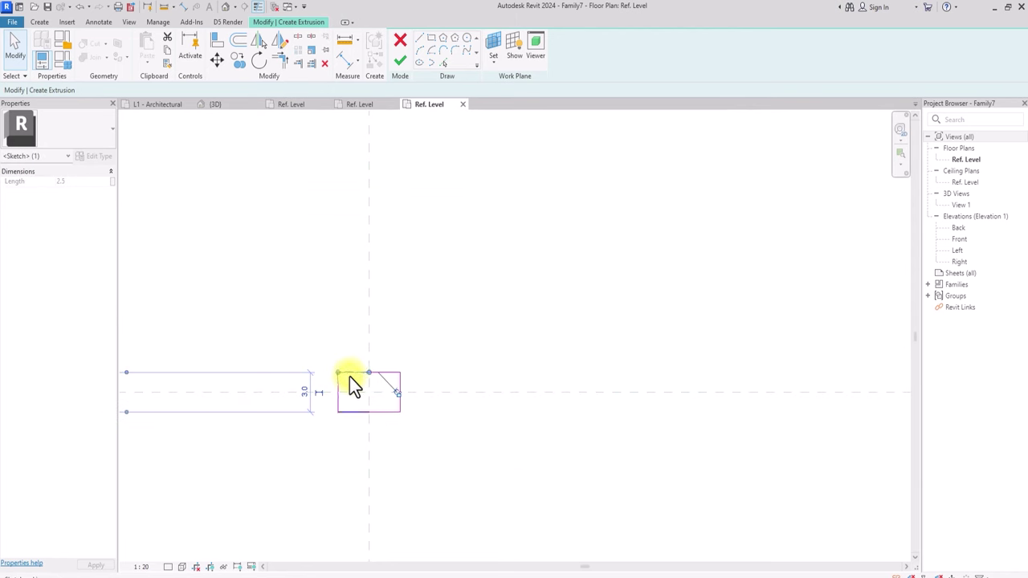
left_click_drag(349, 378, 338, 404)
scroll(338, 404, "up", 3)
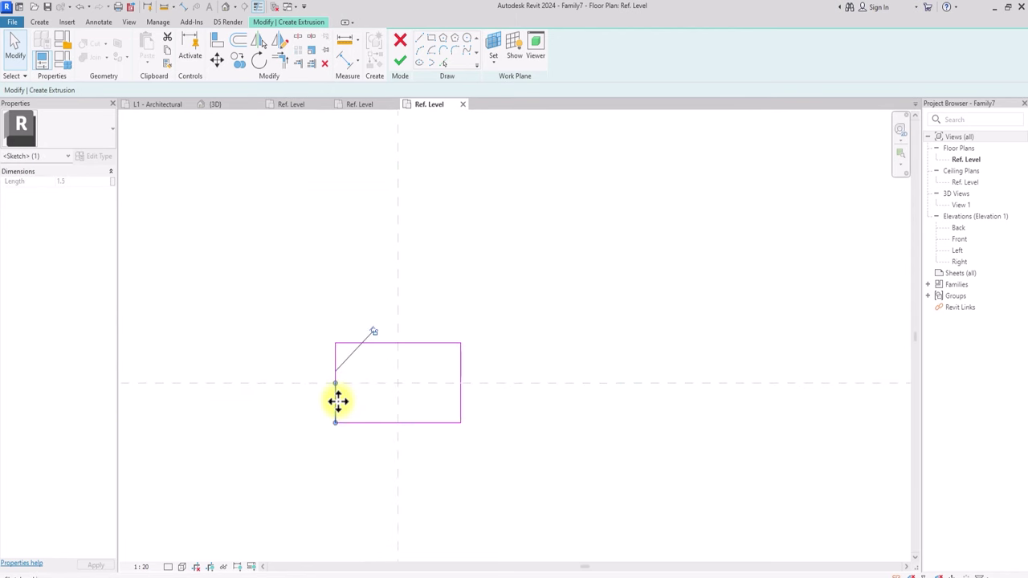
left_click(385, 369)
scroll(386, 369, "down", 3)
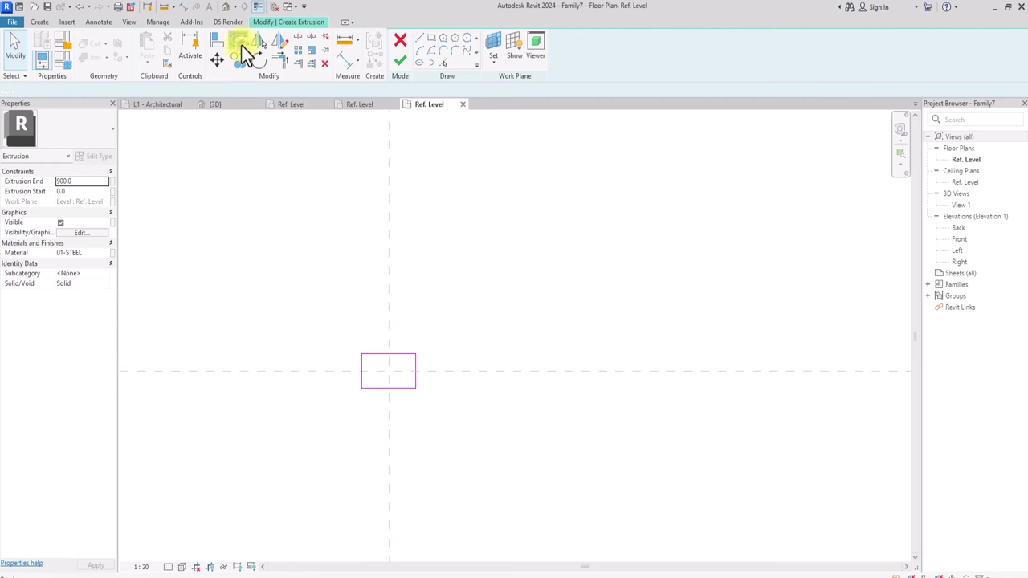
left_click(241, 45)
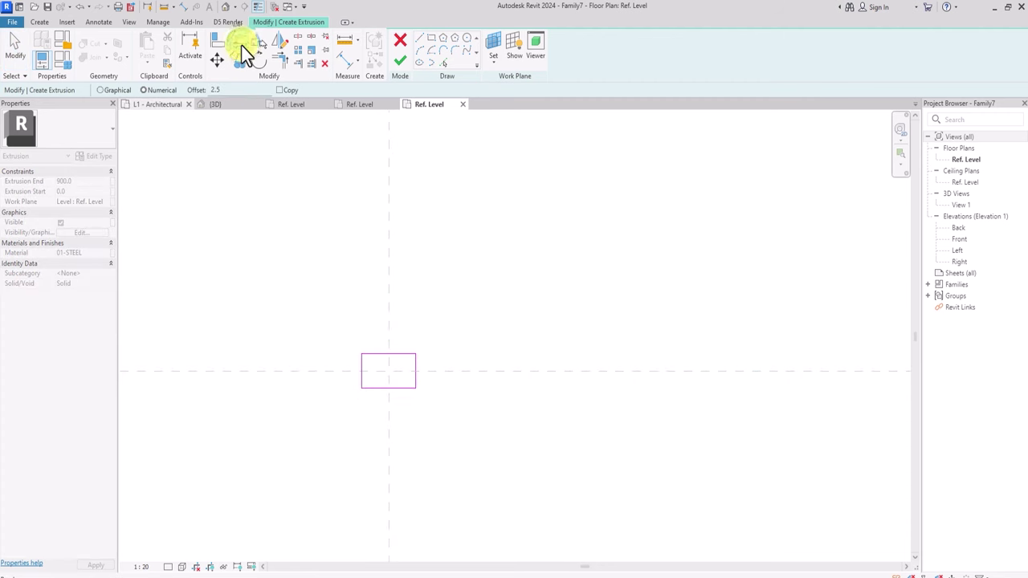
left_click(185, 90)
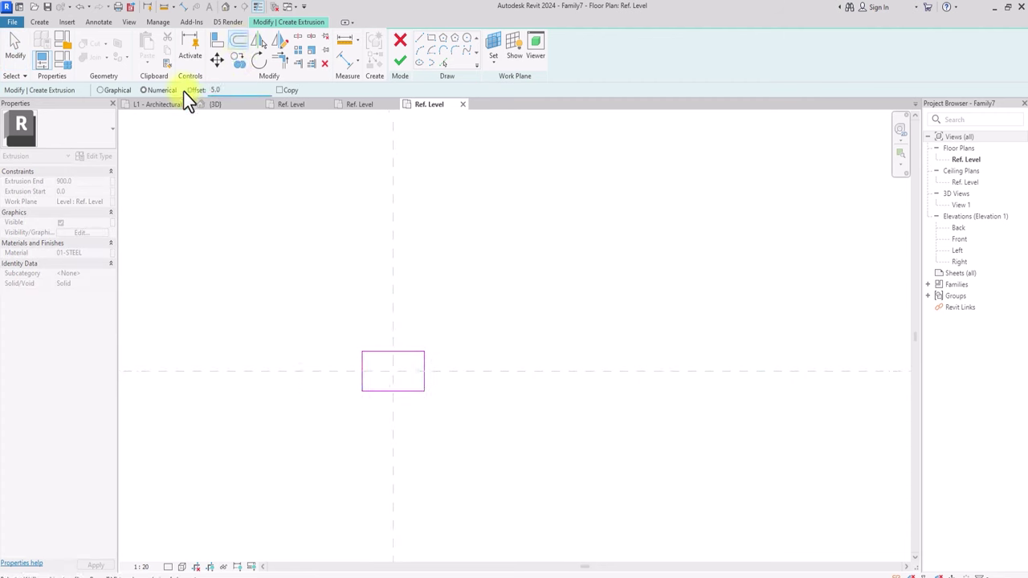
left_click(224, 91)
type("0.5")
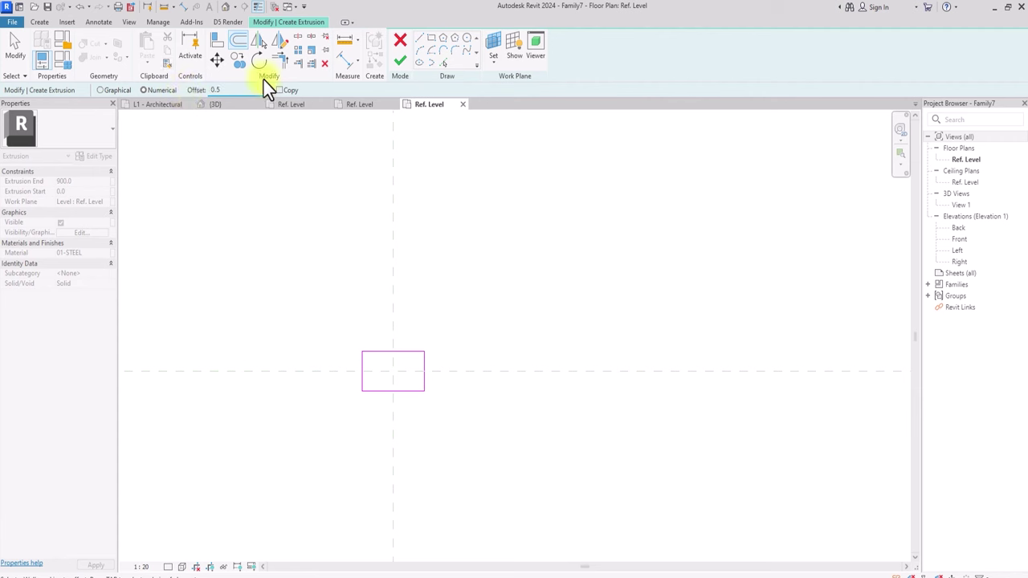
scroll(333, 275, "up", 1)
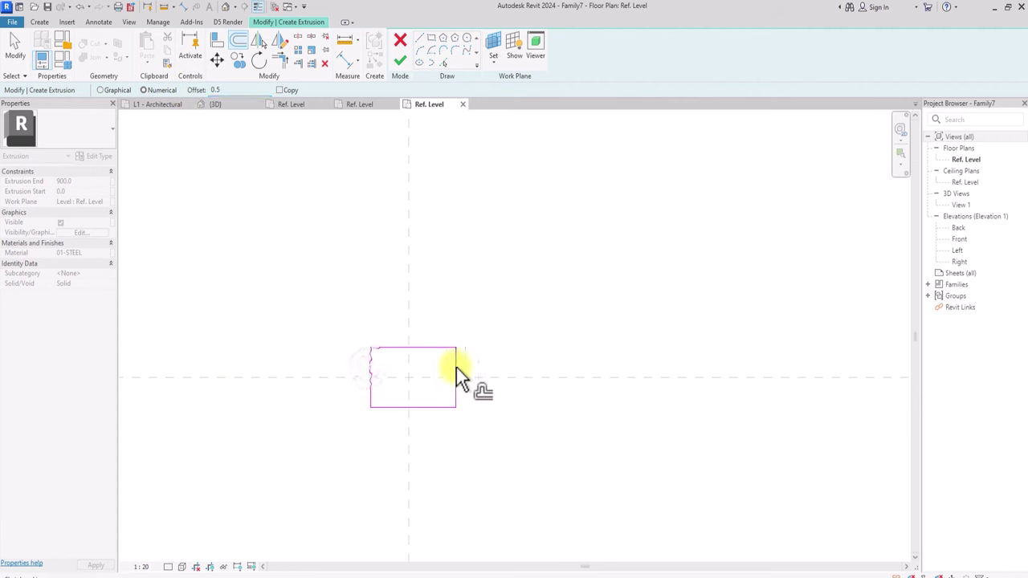
scroll(405, 319, "down", 5)
key("Escape")
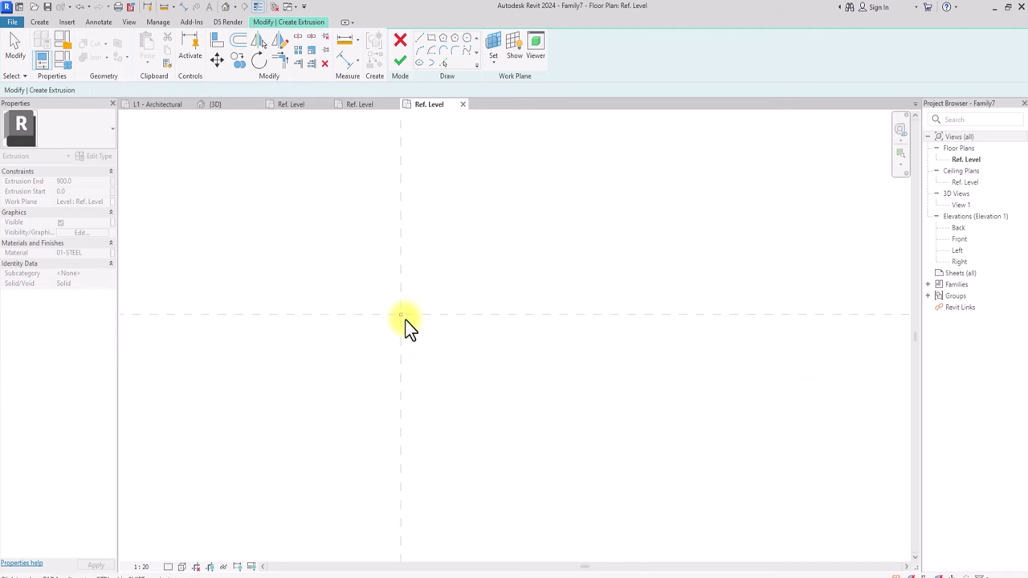
Finish the extrusion sketch and inspect the resulting post in the default 3D view
left_click(419, 38)
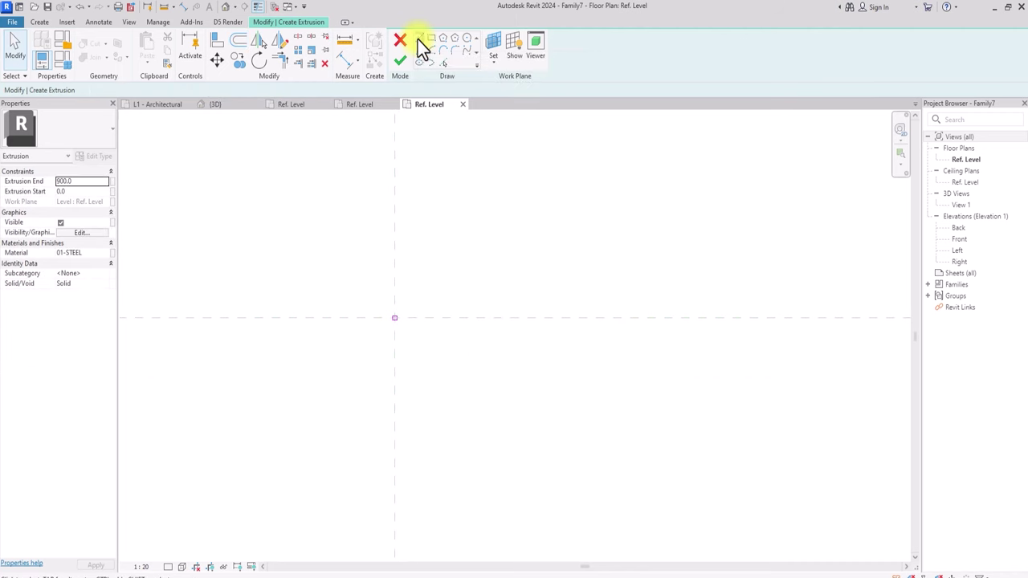
left_click(397, 62)
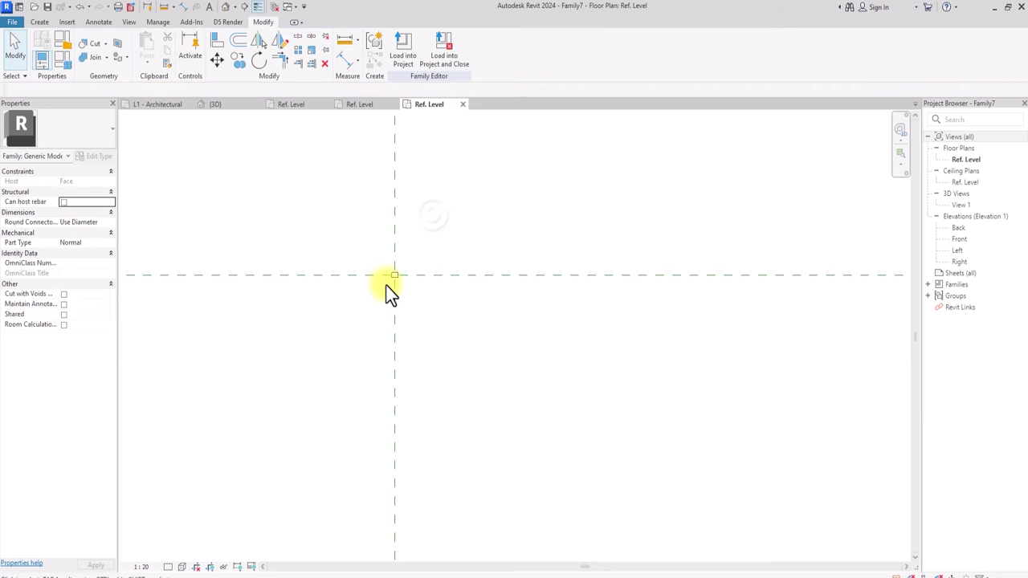
left_click(224, 7)
scroll(506, 349, "up", 5)
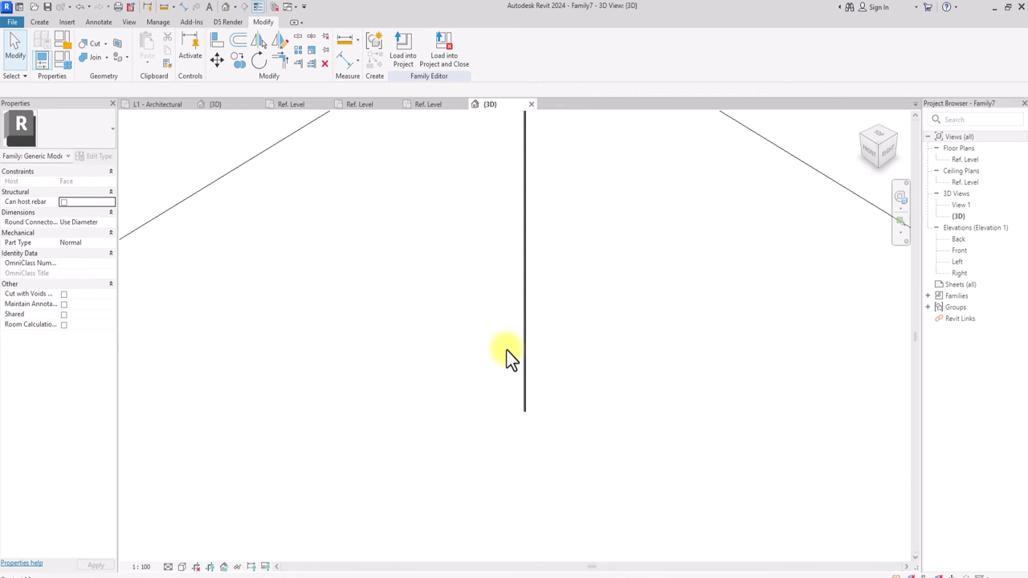
Start a second extrusion in the Ref. Level floor plan and set its extrusion end to 75 mm
double_click(964, 158)
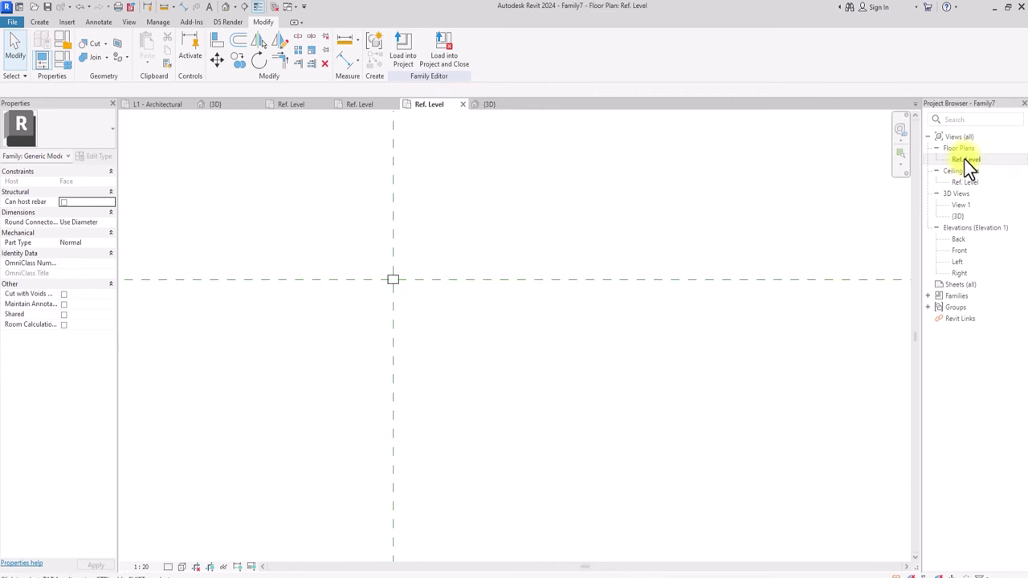
left_click(39, 23)
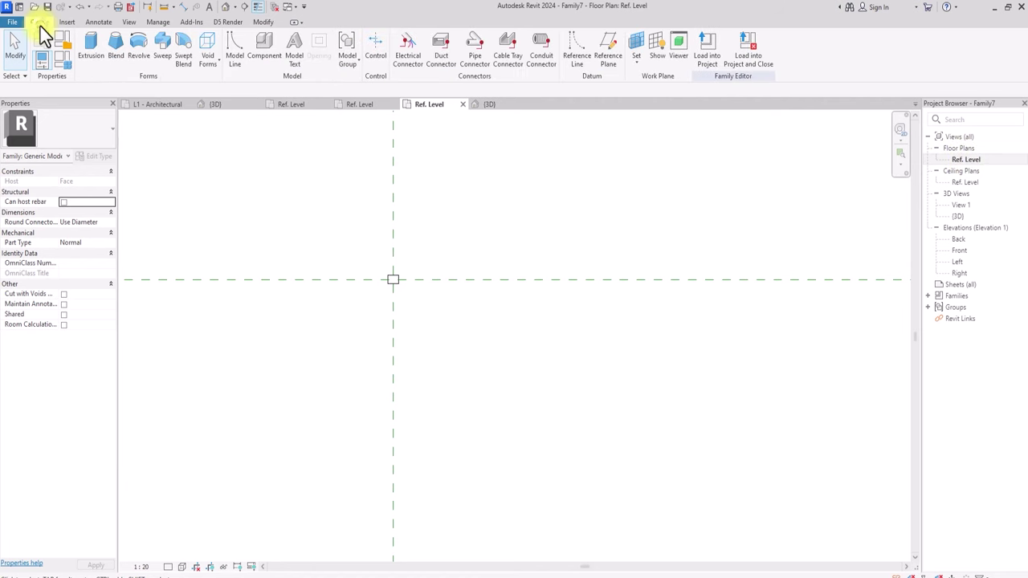
left_click(90, 48)
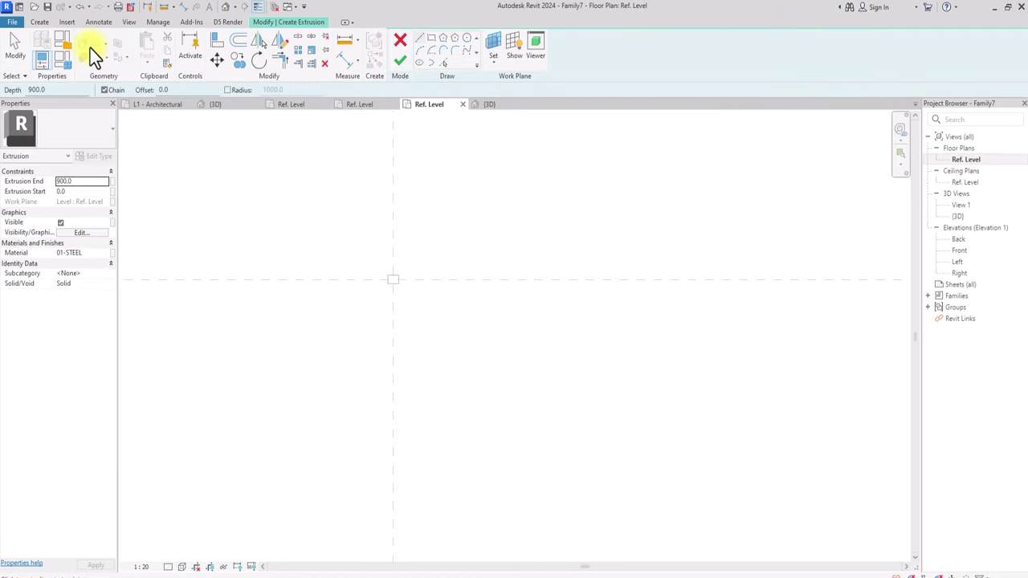
double_click(94, 183)
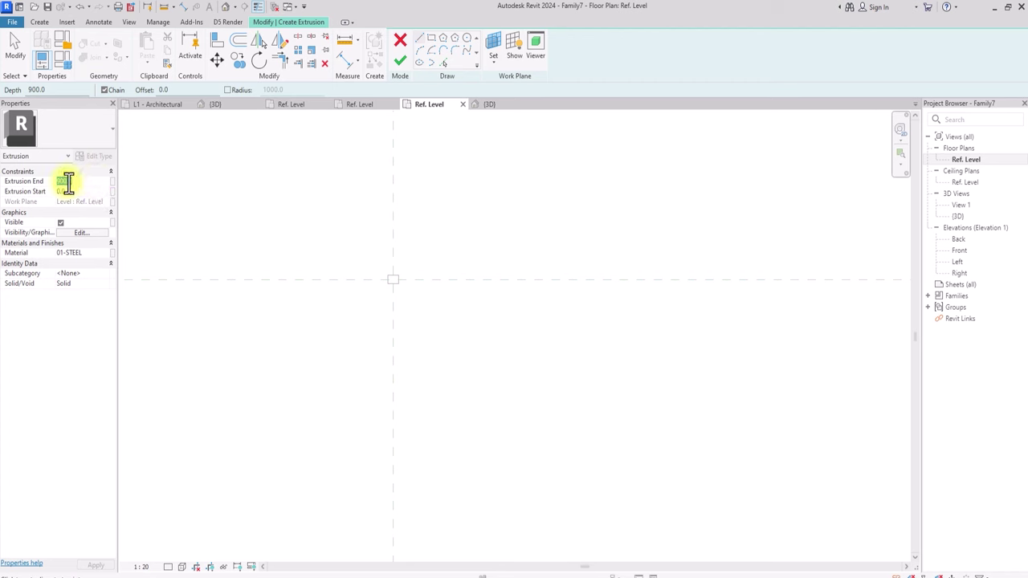
key("Return")
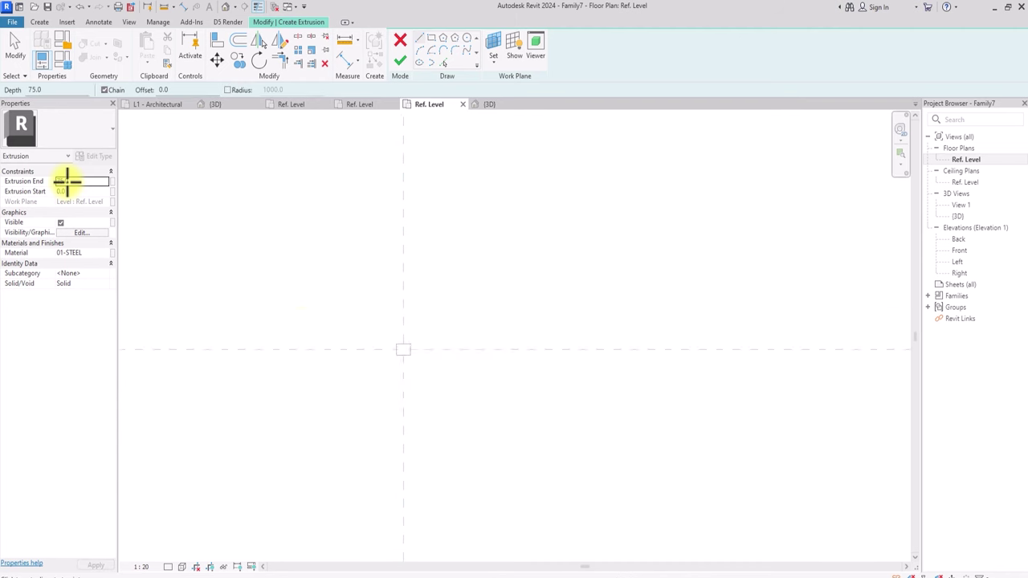
middle_click_drag(418, 319, 410, 391)
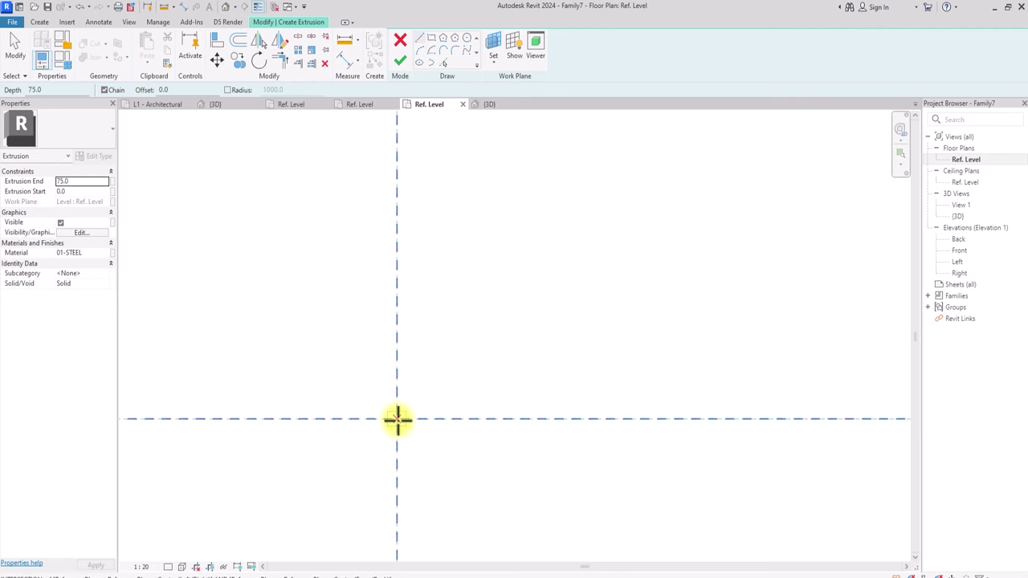
Sketch guide lines from the reference plane intersection, about 25 mm up along the vertical plane and 2.5 mm sideways
left_click(397, 417)
scroll(397, 352, "down", 1, "ctrl")
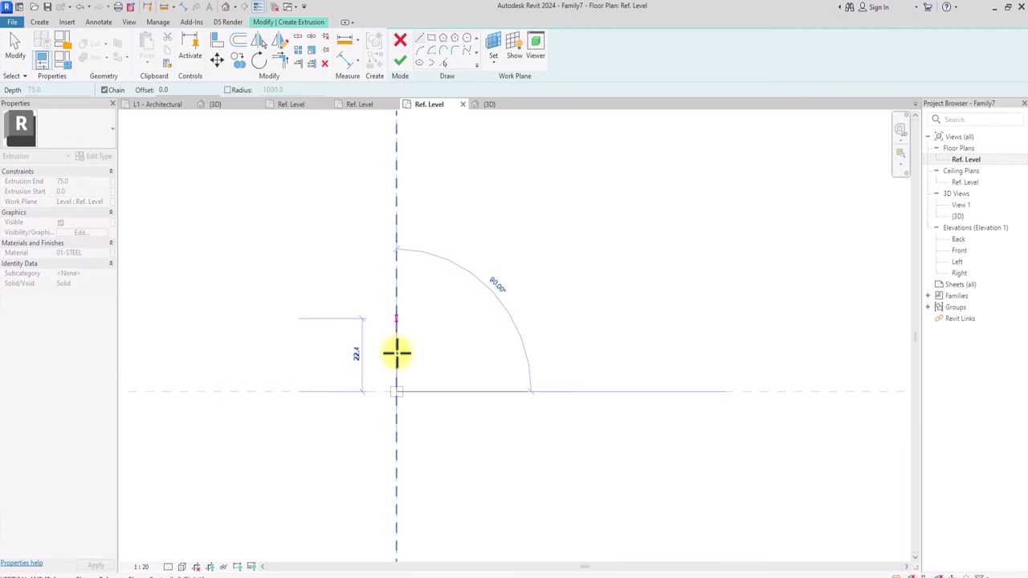
left_click(396, 310)
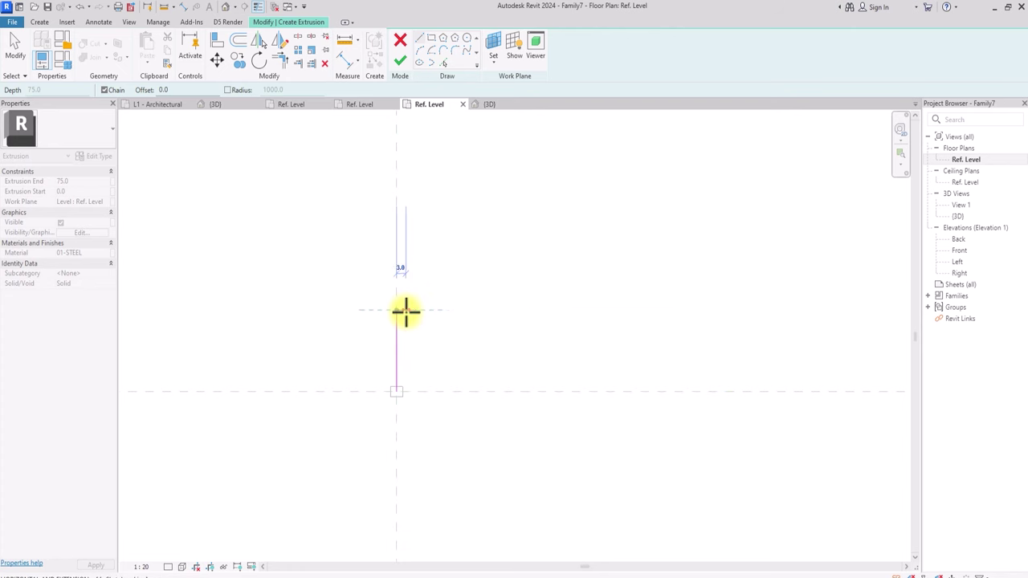
type("2.")
key("Return")
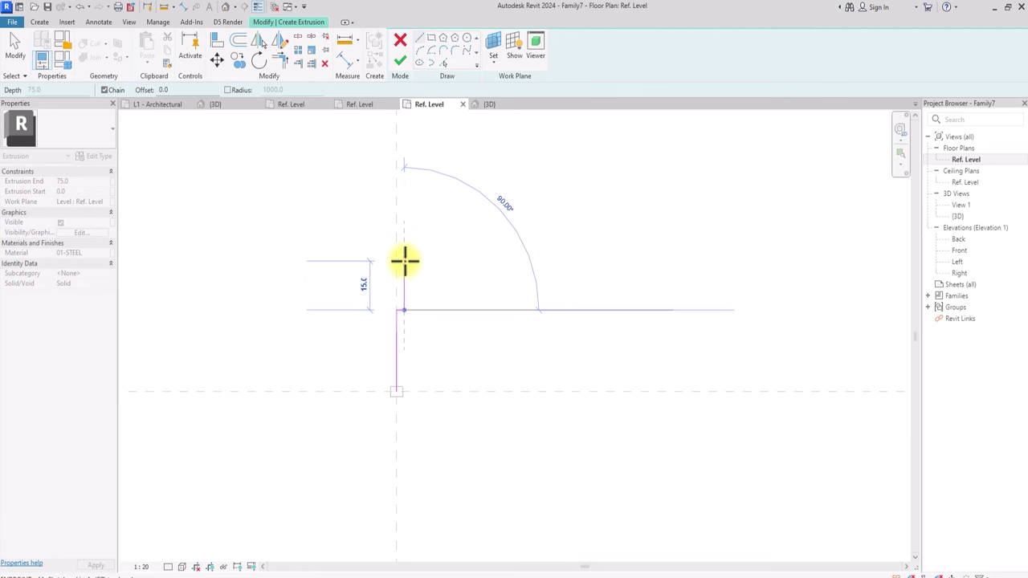
Sketch a closed rectangle 2.5 mm wide and 15 mm high starting from the end of the guide lines
scroll(404, 258, "up", 4)
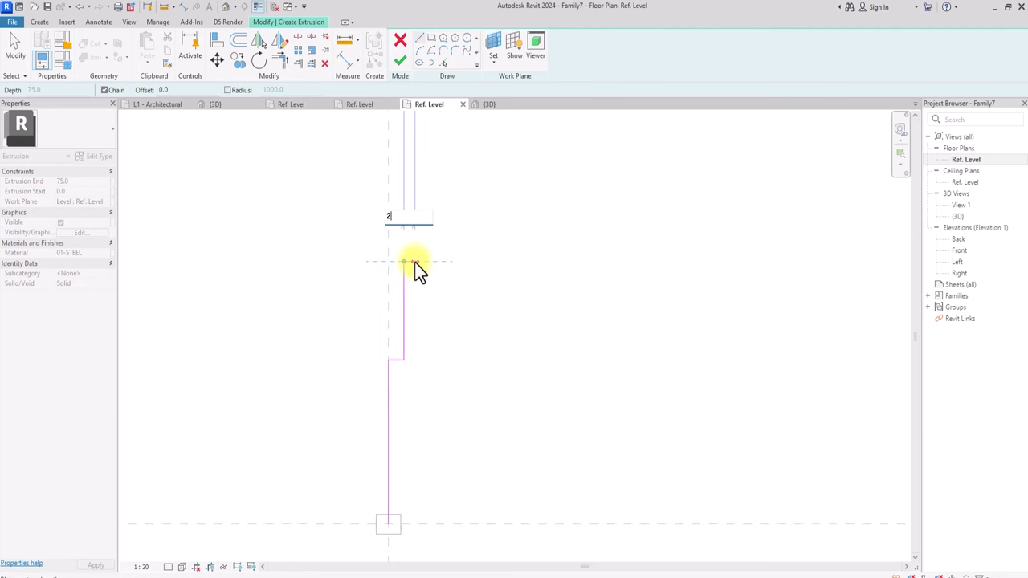
left_click(415, 263)
left_click(419, 359)
left_click(403, 359)
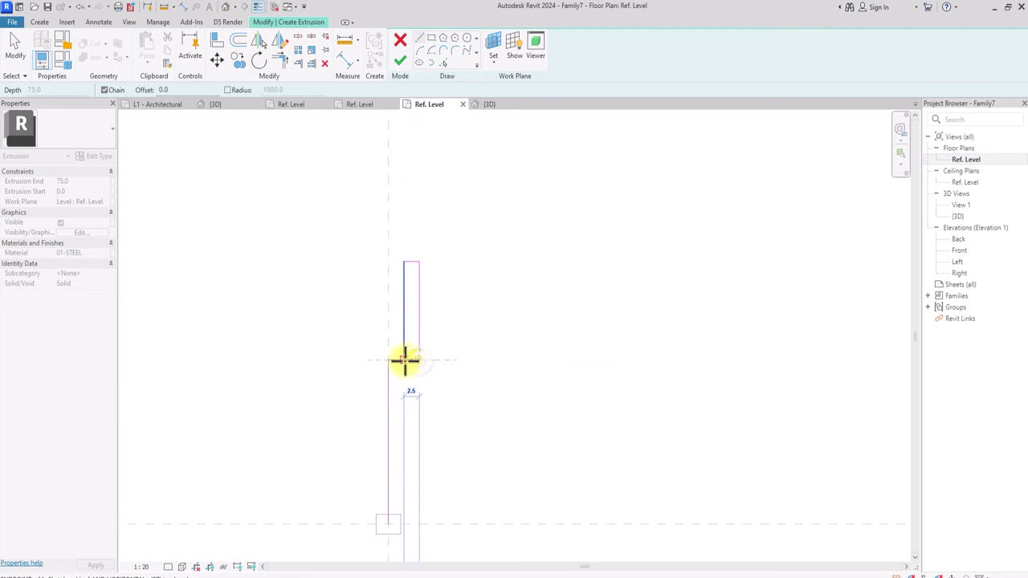
End the line command and delete the guide lines, keeping only the rectangle in the sketch
key("Escape")
key("Escape")
mouse_move(393, 337)
left_mouse_down()
mouse_move(396, 382)
mouse_move(343, 532)
left_mouse_up()
key("Delete")
scroll(374, 313, "down", 2)
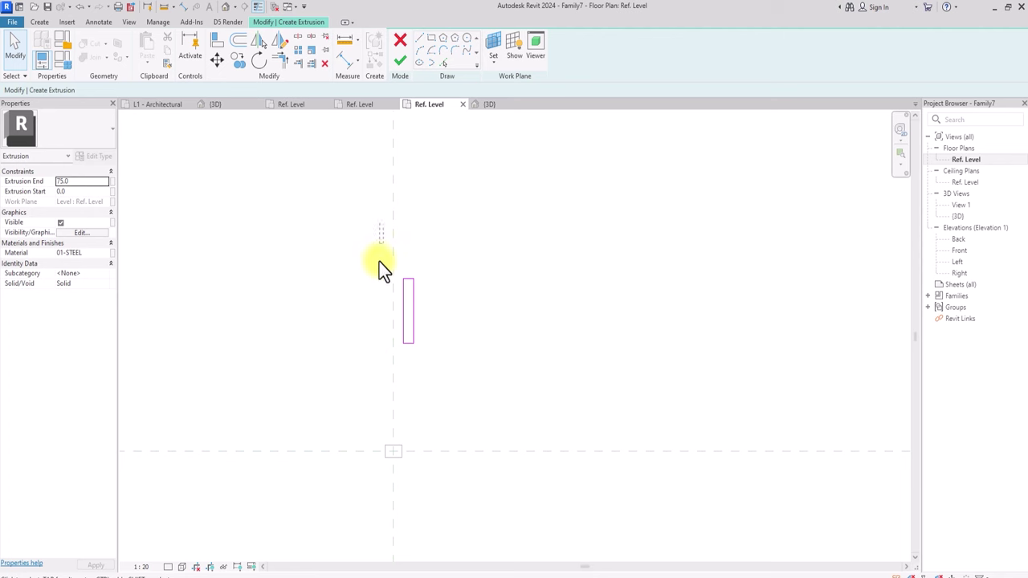
Mirror the rectangle about the vertical reference plane, and mirror the resulting pair about the horizontal reference plane, keeping the originals
left_click_drag(383, 222, 464, 434)
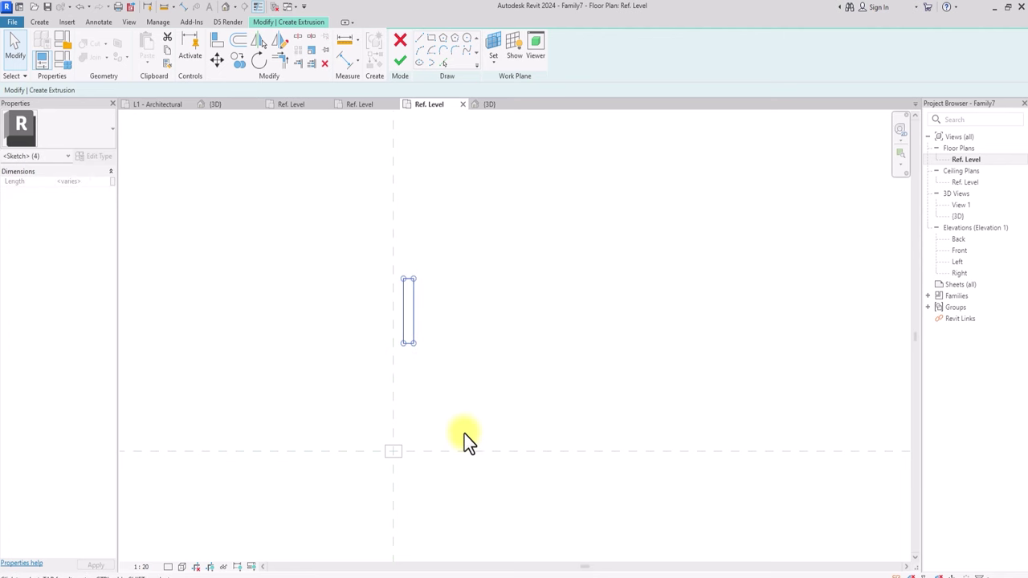
left_click(258, 40)
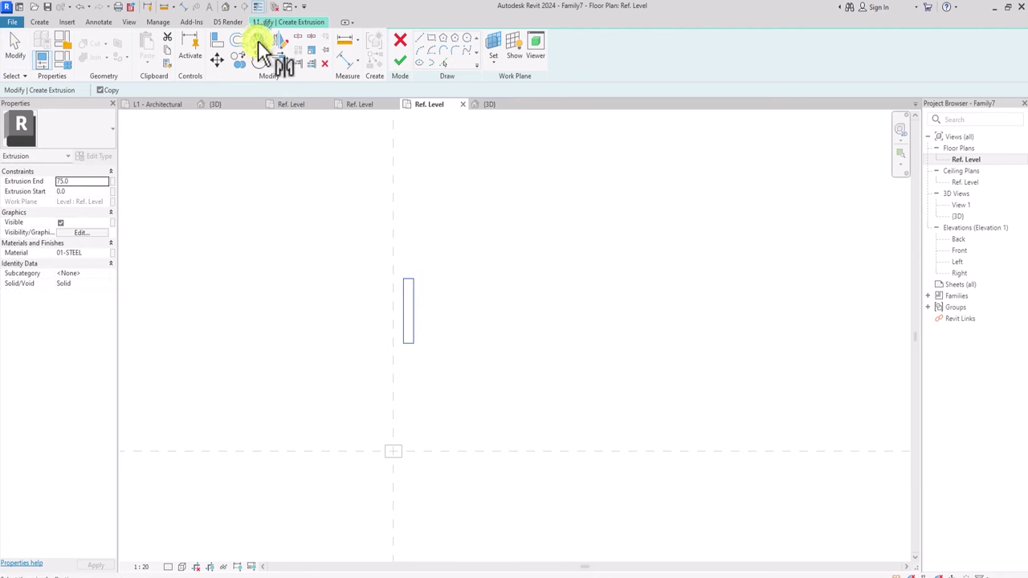
left_click(393, 241)
scroll(313, 225, "down", 2)
left_click_drag(319, 177, 512, 374)
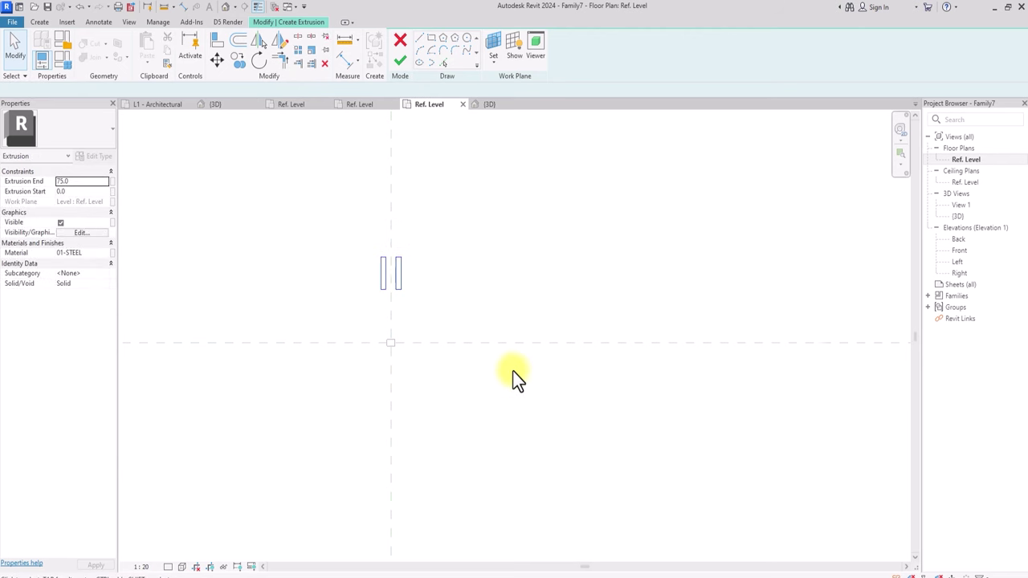
left_click(259, 42)
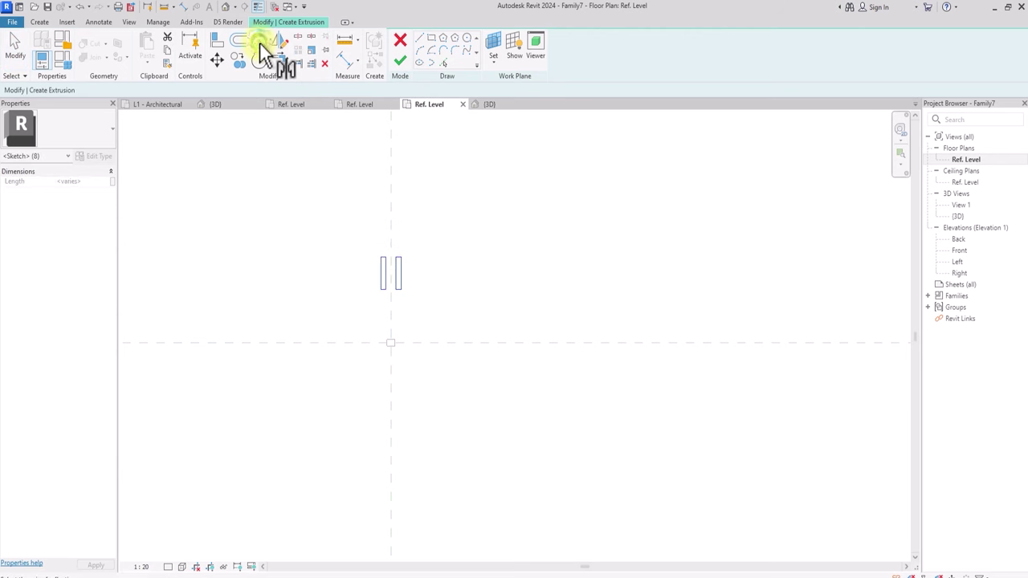
left_click(442, 342)
scroll(454, 271, "down", 3)
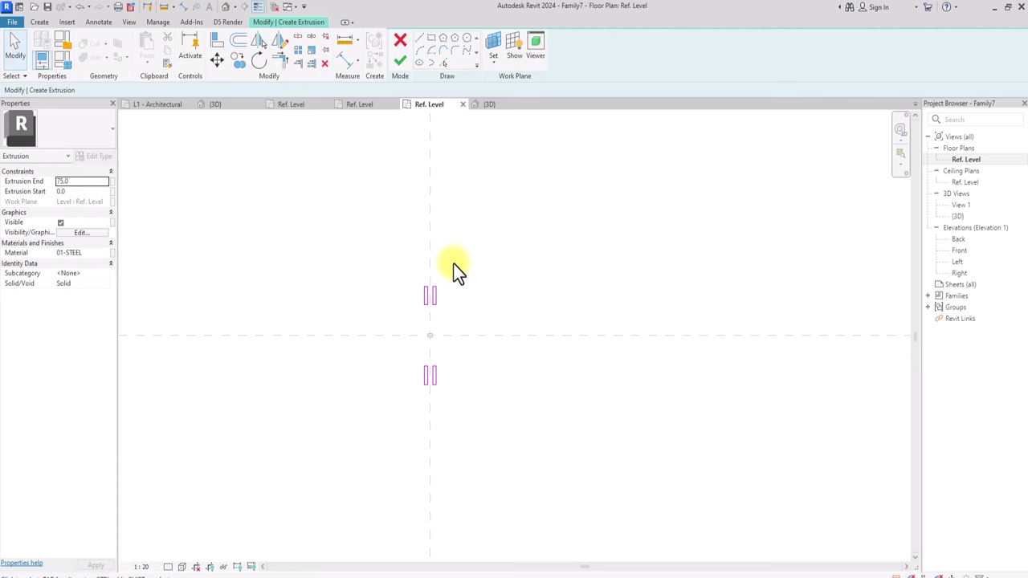
Finish the extrusion sketch and save the family as A in the RAIL FAMILY folder
left_click(400, 61)
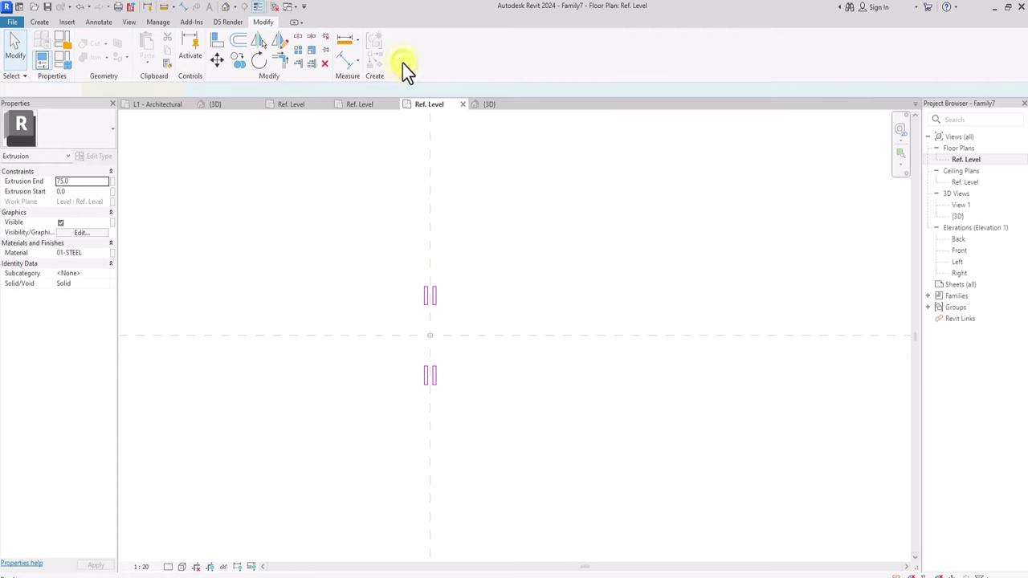
left_click(536, 220)
scroll(536, 220, "down", 2)
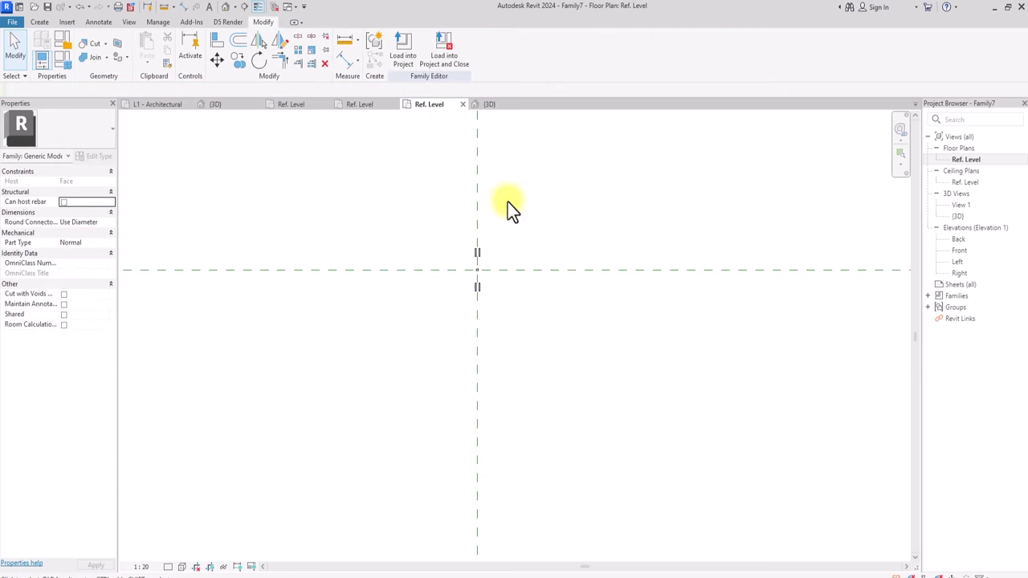
key("ctrl+s")
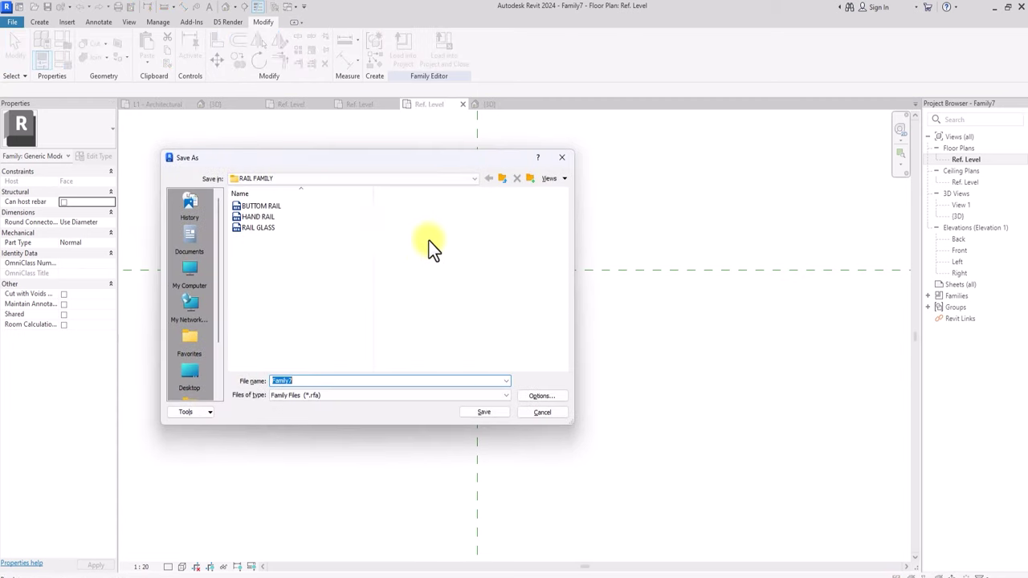
type("a")
left_click(485, 411)
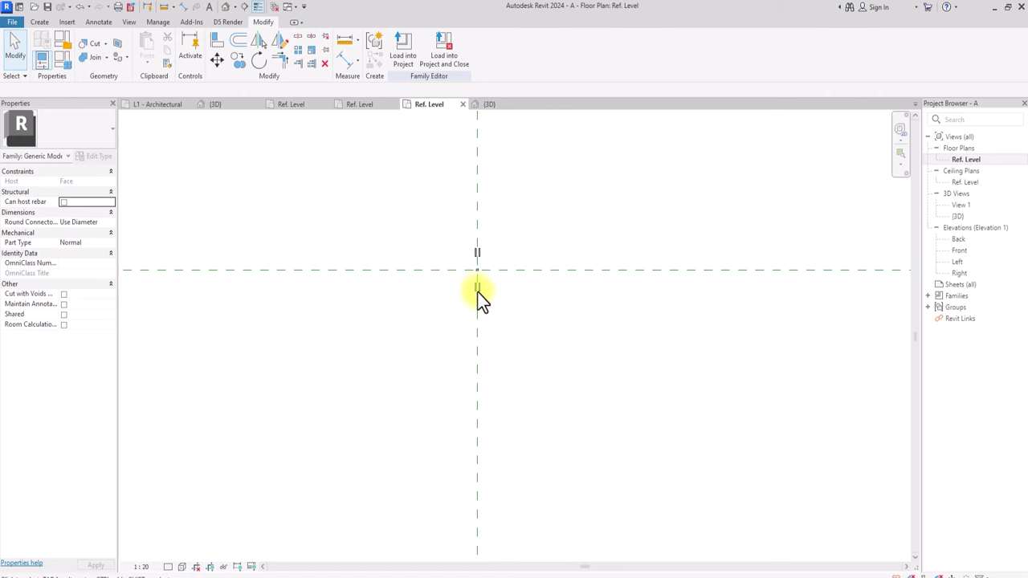
Create a new family from the Metric Baluster template in the English family templates folder
left_click(13, 23)
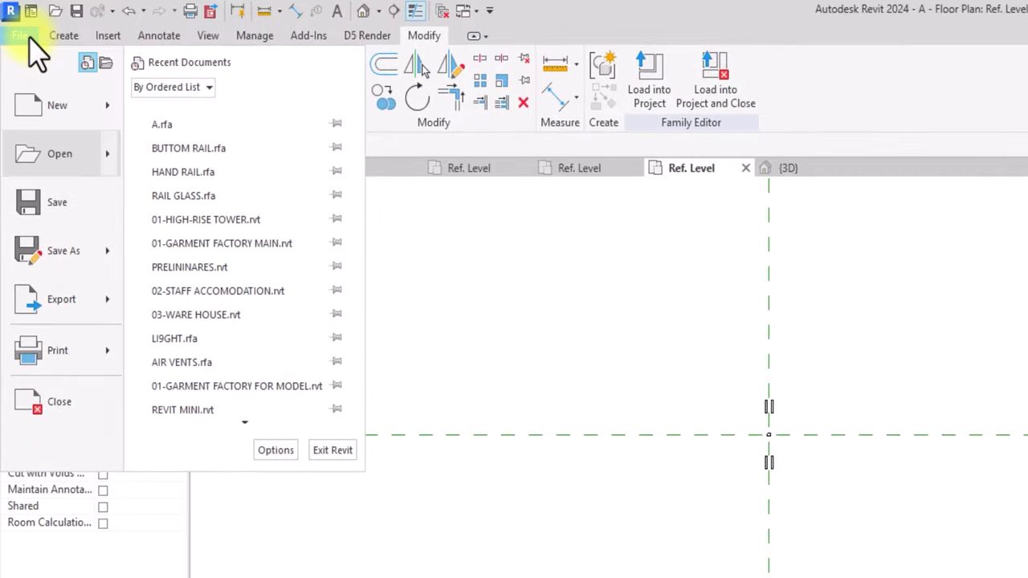
mouse_move(101, 103)
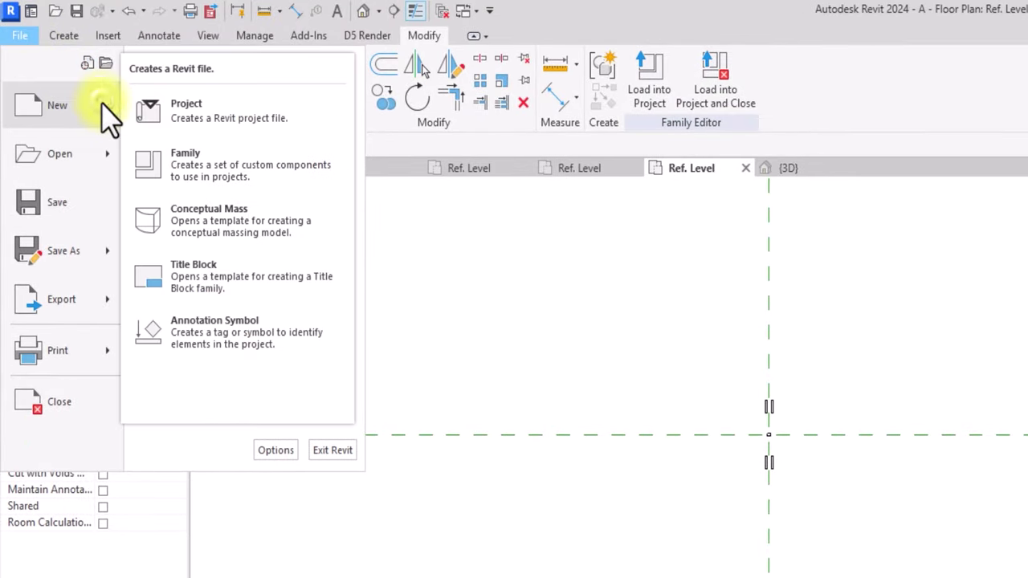
left_click(191, 168)
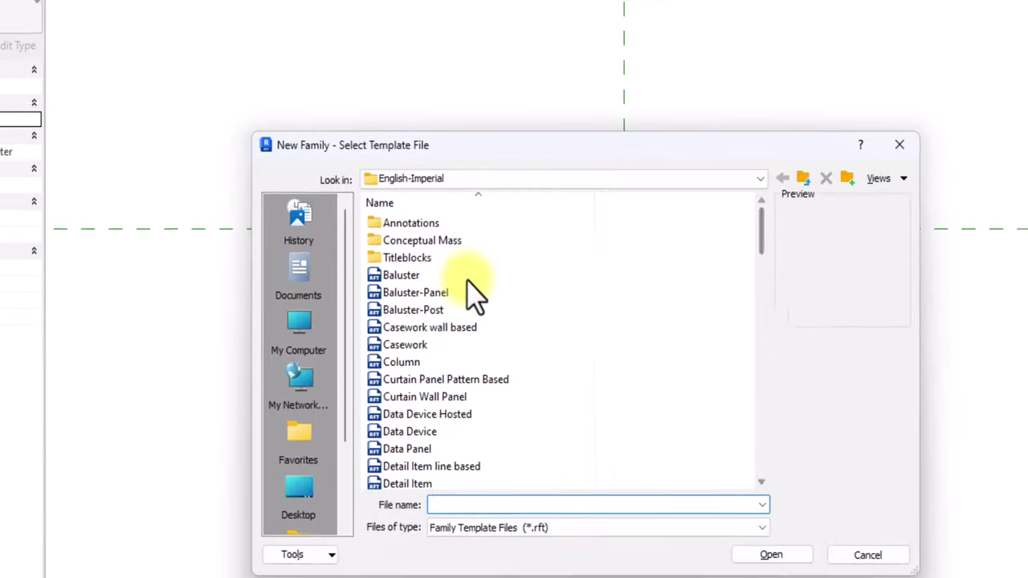
left_click(802, 177)
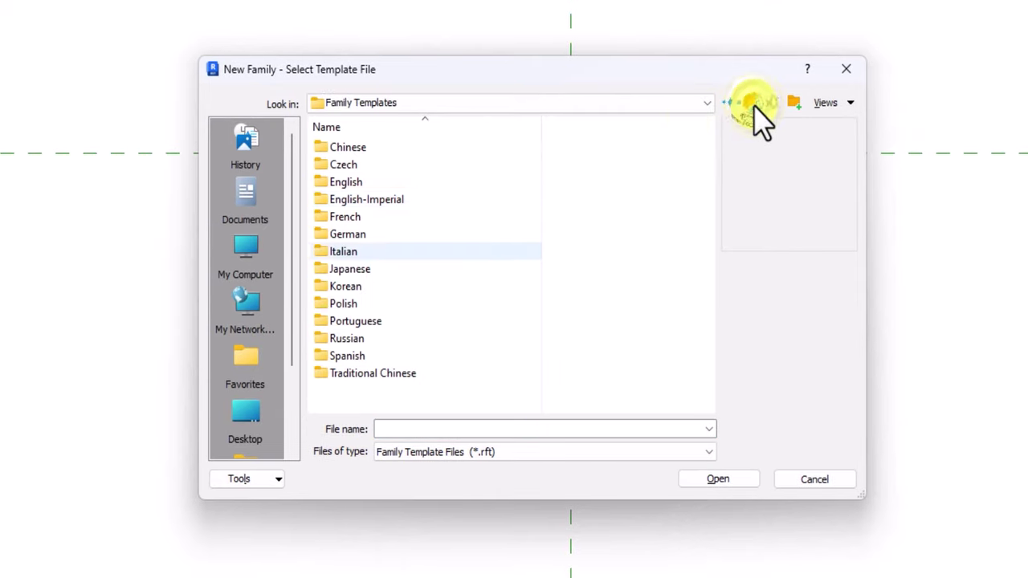
double_click(414, 255)
left_click(380, 200)
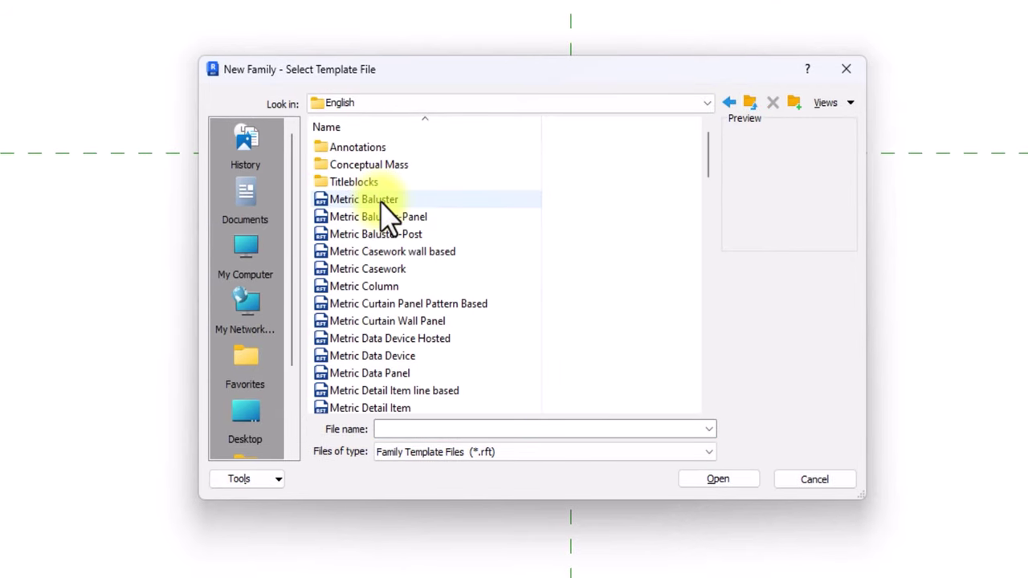
left_click(719, 480)
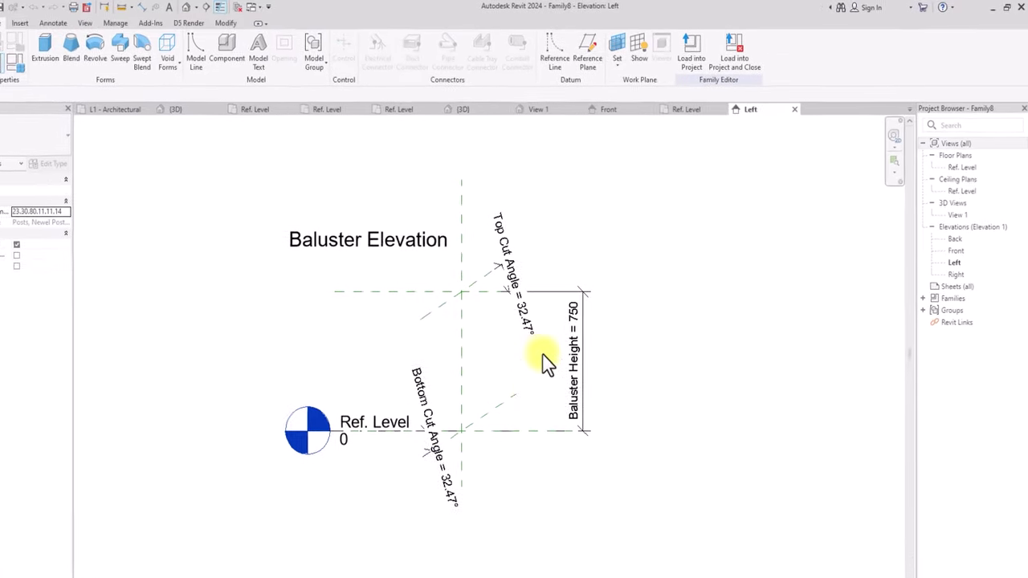
Set the work plane by picking the sloped Bottom Cut Angle reference plane, open Floor Plan: Ref. Level and show the work plane
left_click(610, 63)
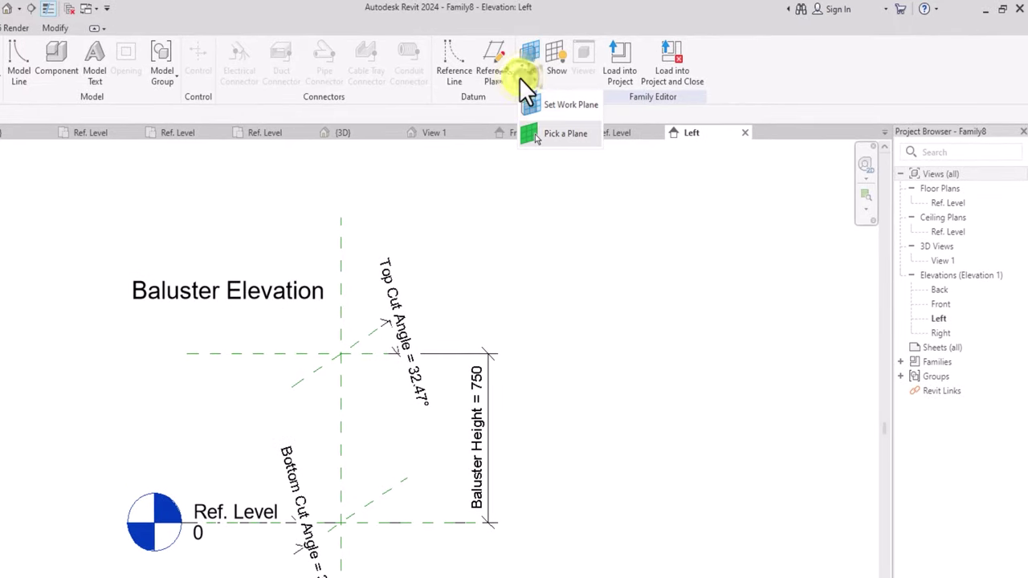
left_click(554, 133)
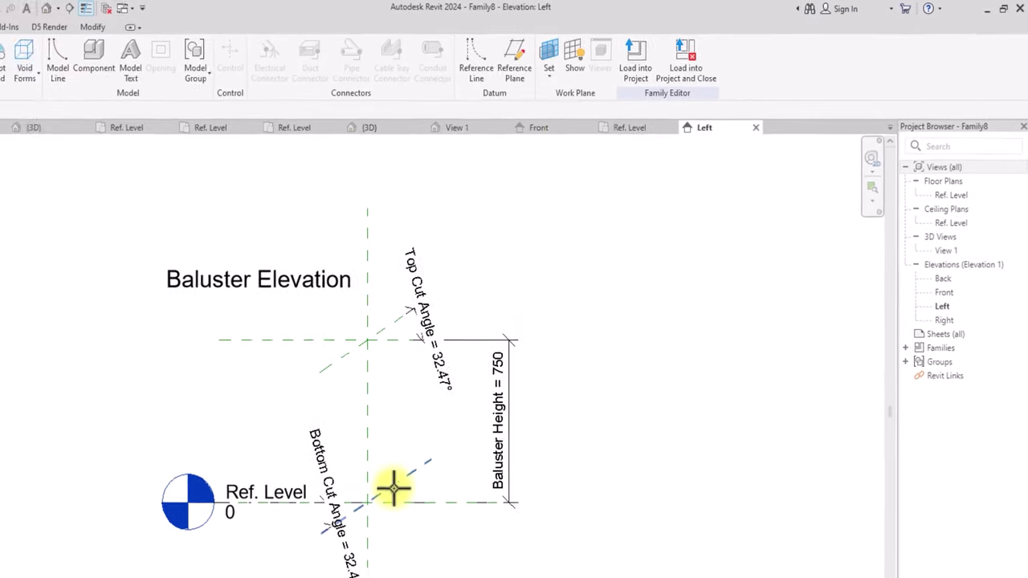
left_click(368, 509)
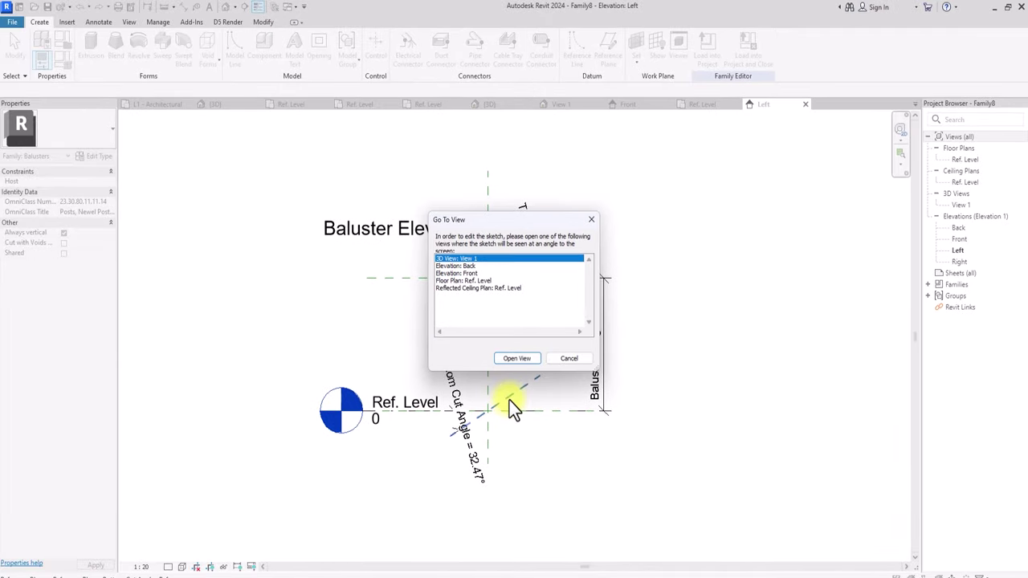
left_click(458, 283)
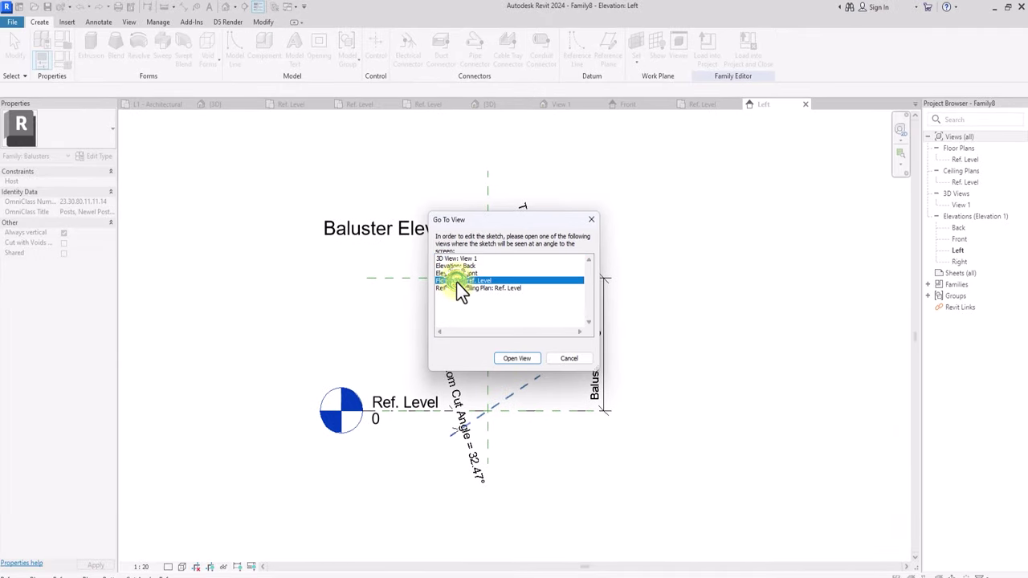
left_click(510, 360)
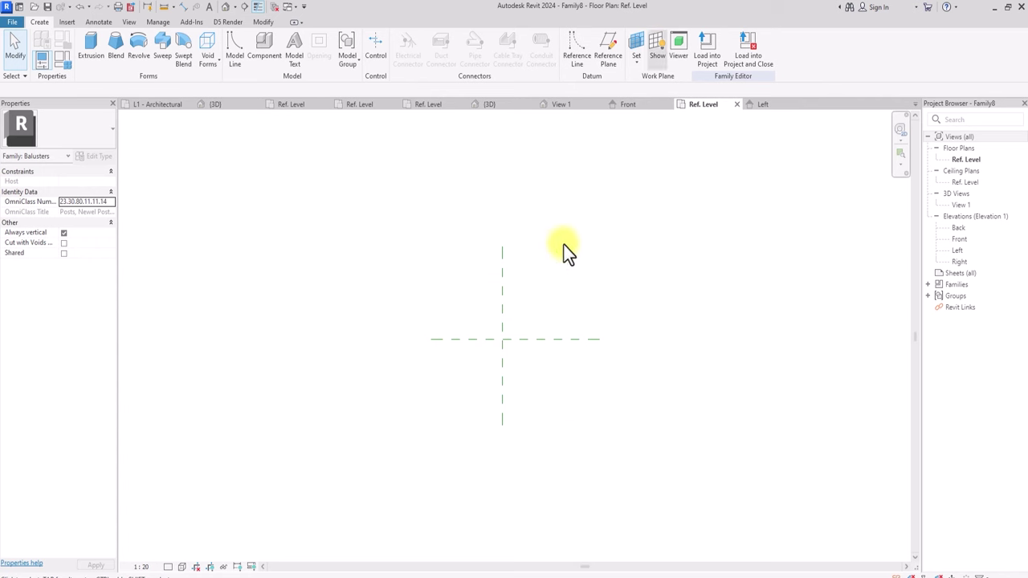
left_click(655, 51)
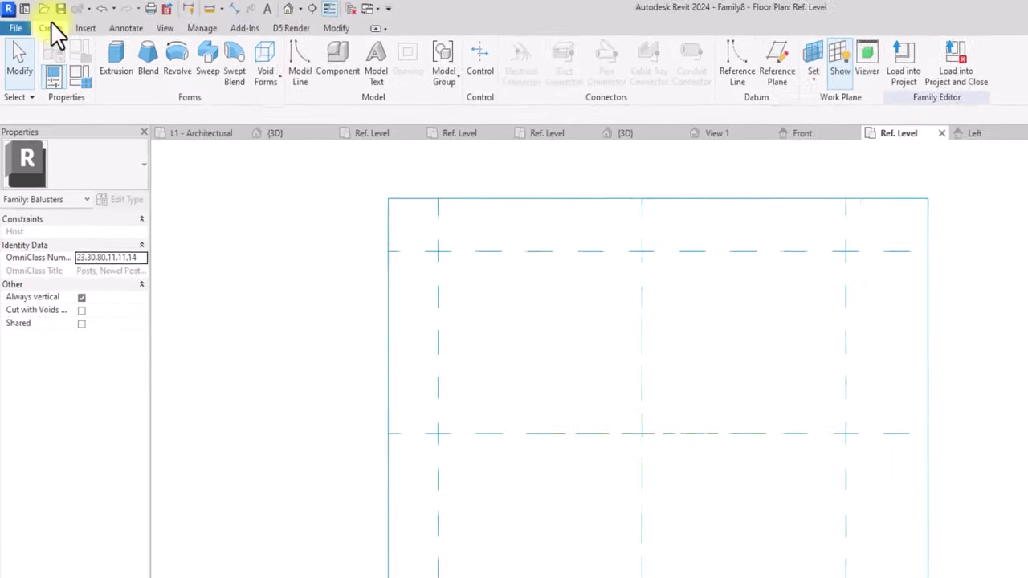
Load the A family from the RAIL FAMILY folder as a component
left_click(336, 78)
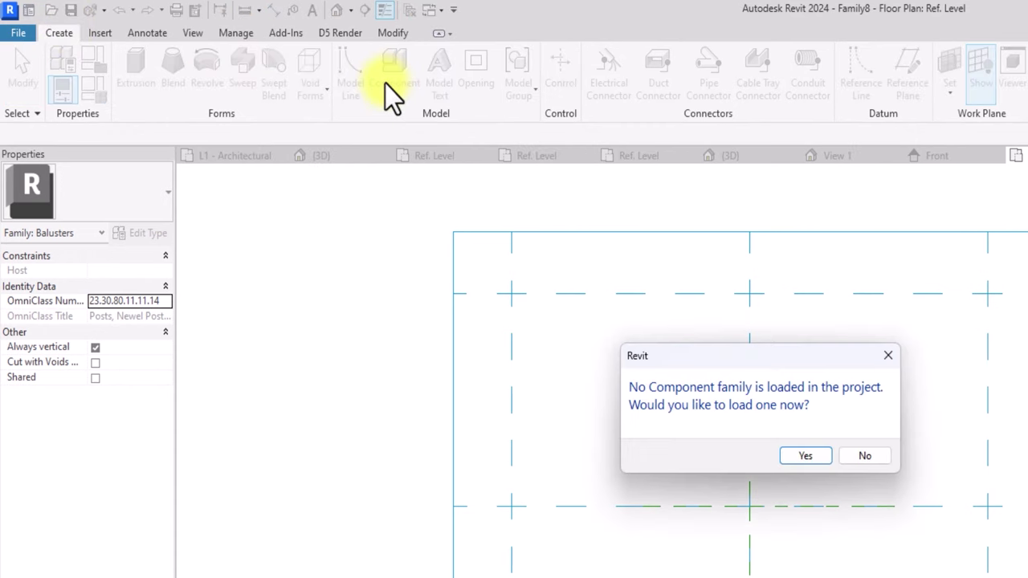
left_click(802, 462)
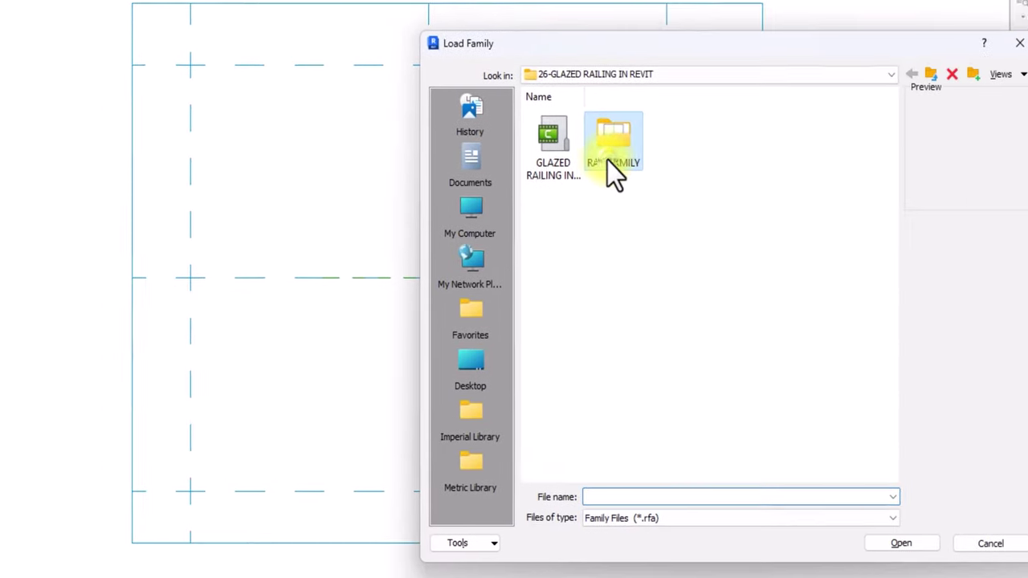
double_click(933, 366)
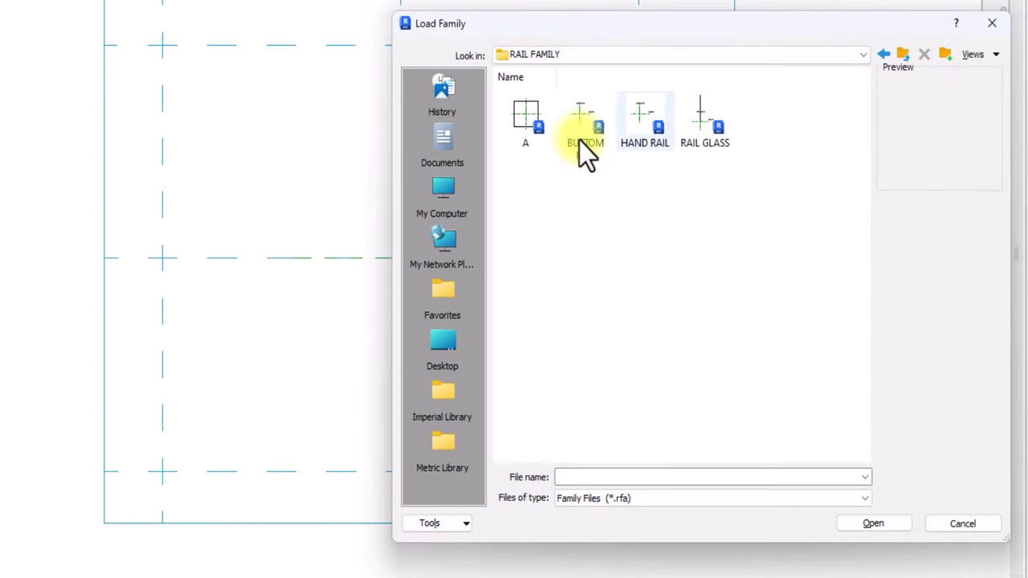
left_click(535, 121)
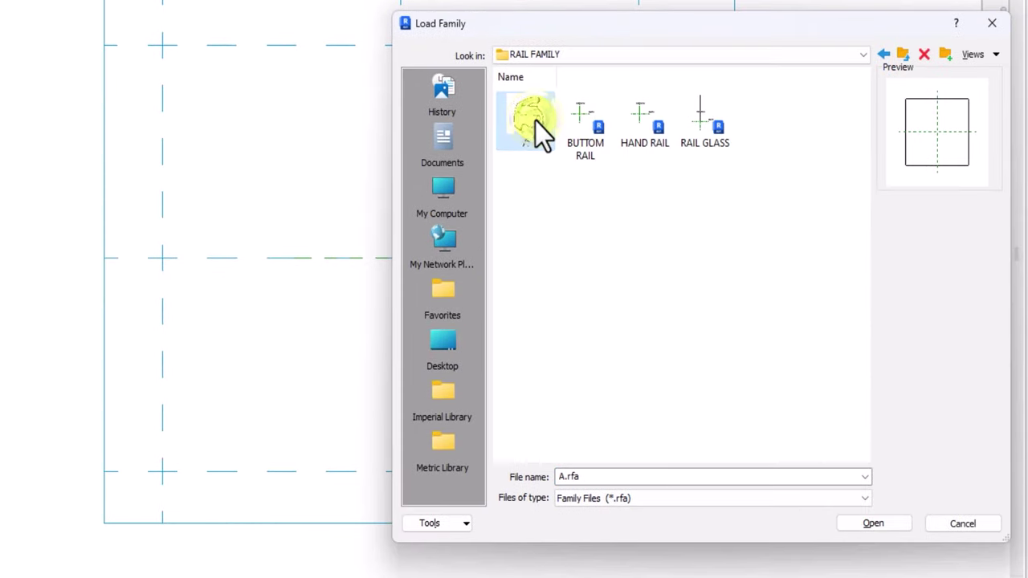
left_click(861, 525)
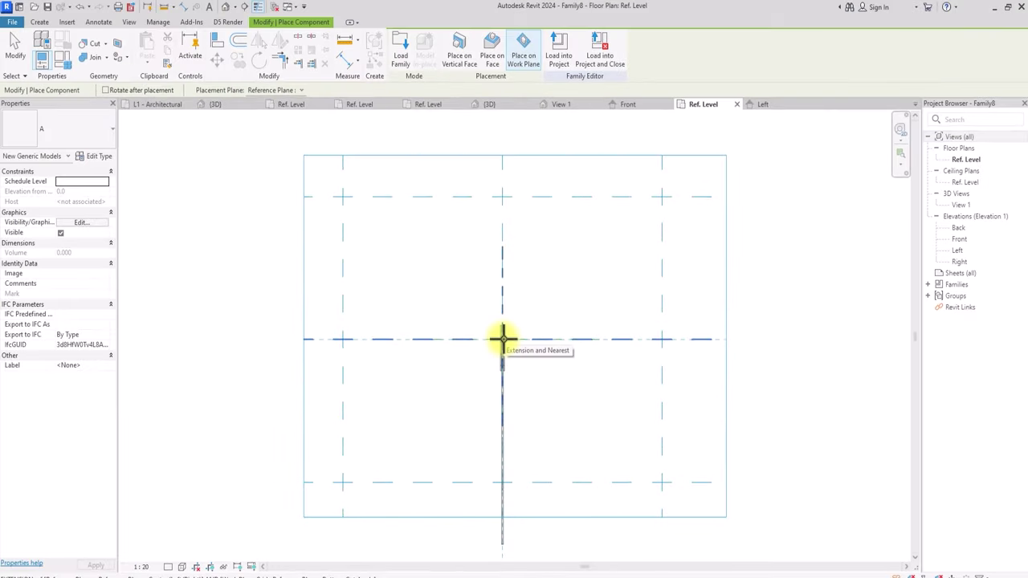
Place component A on the work plane at the intersection of the reference planes and check it in the Left elevation
left_click(502, 338)
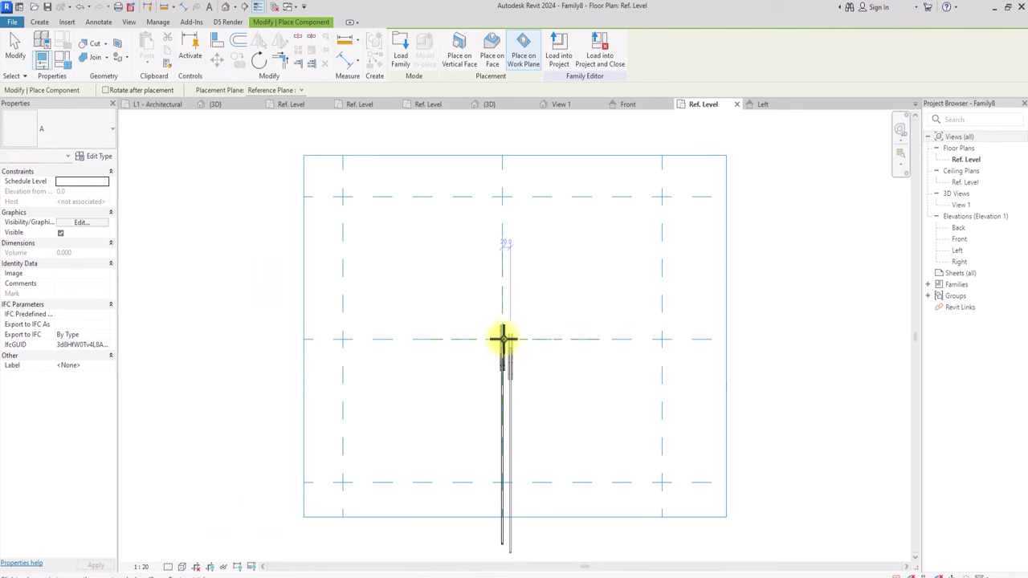
key("Escape")
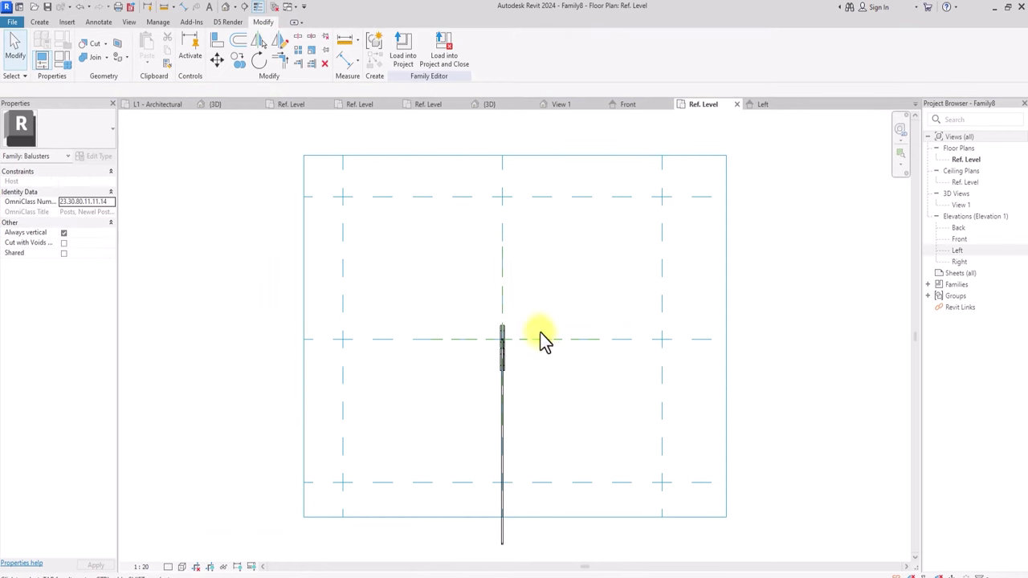
double_click(954, 250)
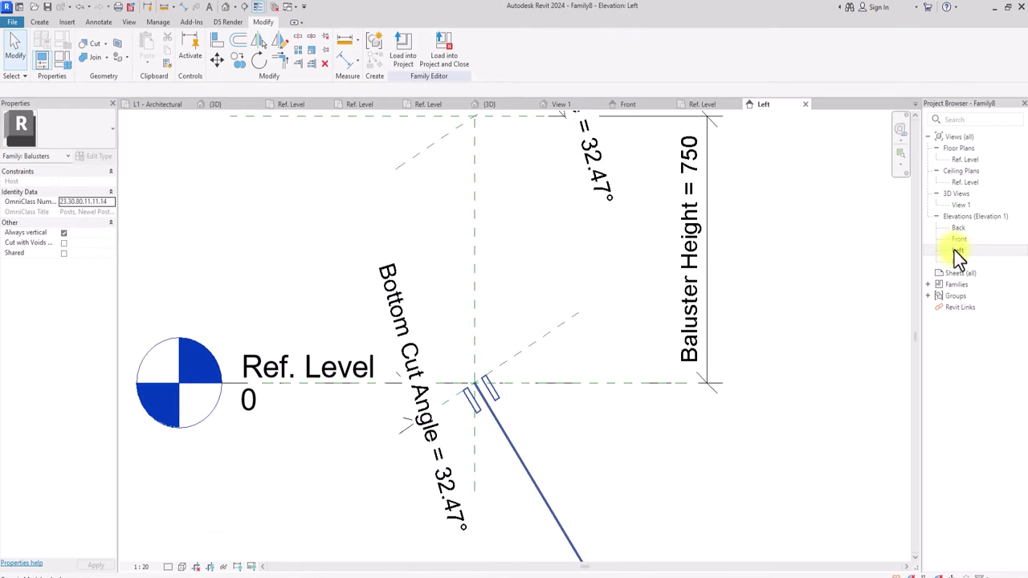
Flip component A about its work plane so the post extends upward from the Bottom Cut Angle plane
scroll(482, 398, "up", 4)
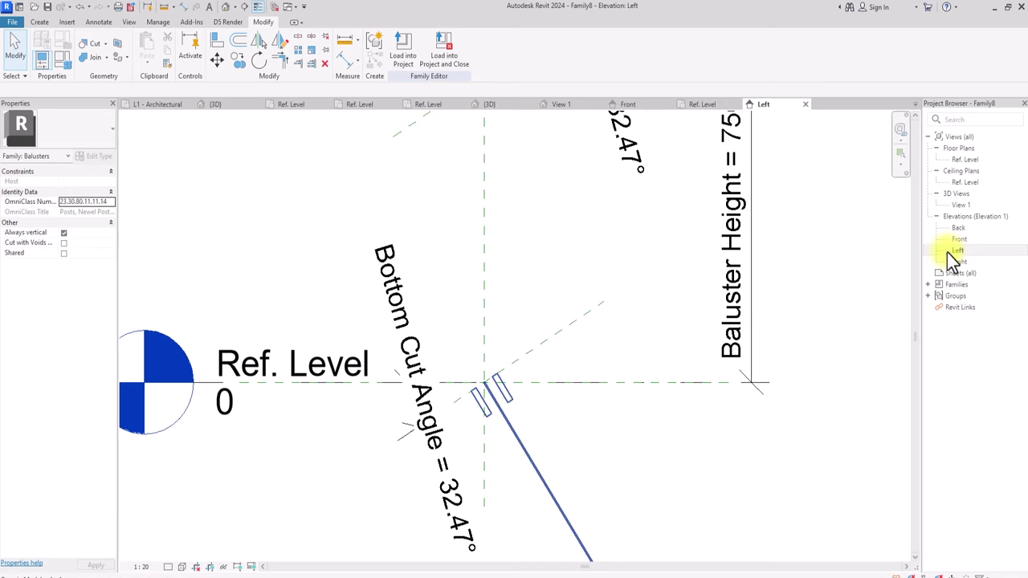
left_click(499, 411)
scroll(550, 445, "up", 2)
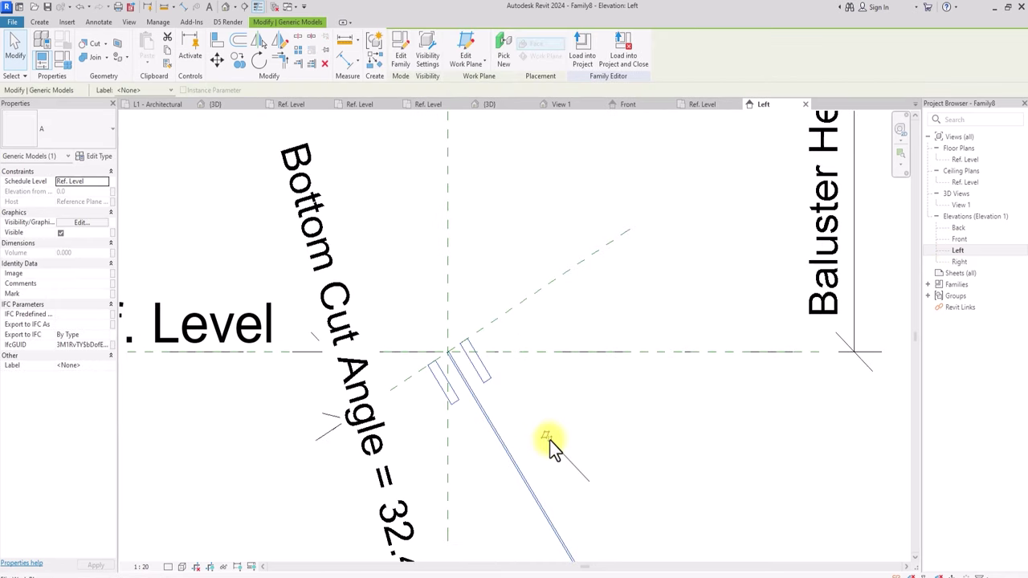
scroll(482, 408, "down", 5)
scroll(408, 356, "up", 6)
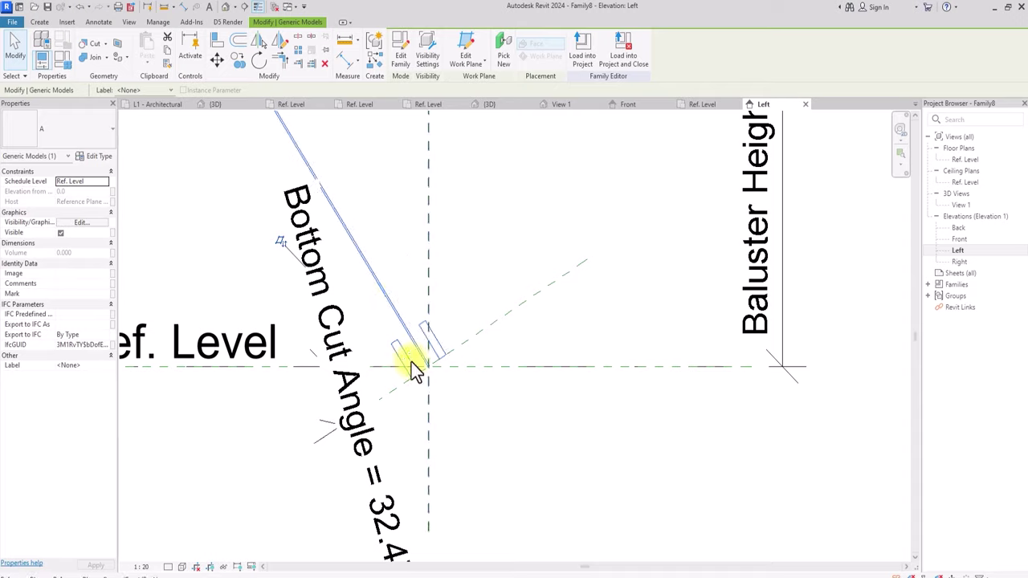
scroll(410, 360, "down", 7)
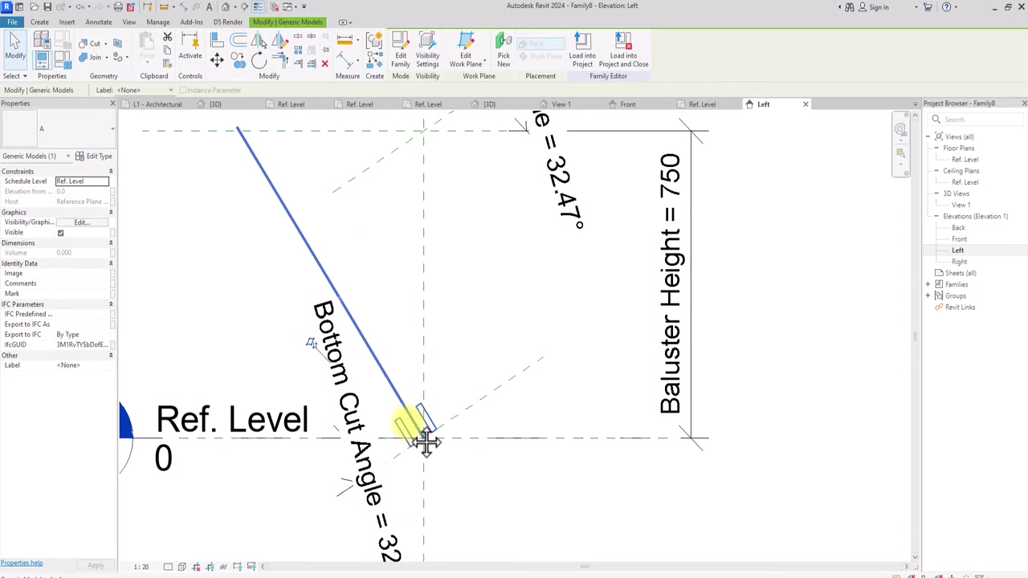
Start a reference line with its work plane set to Reference Plane : Center (Left/Right)
left_click(39, 21)
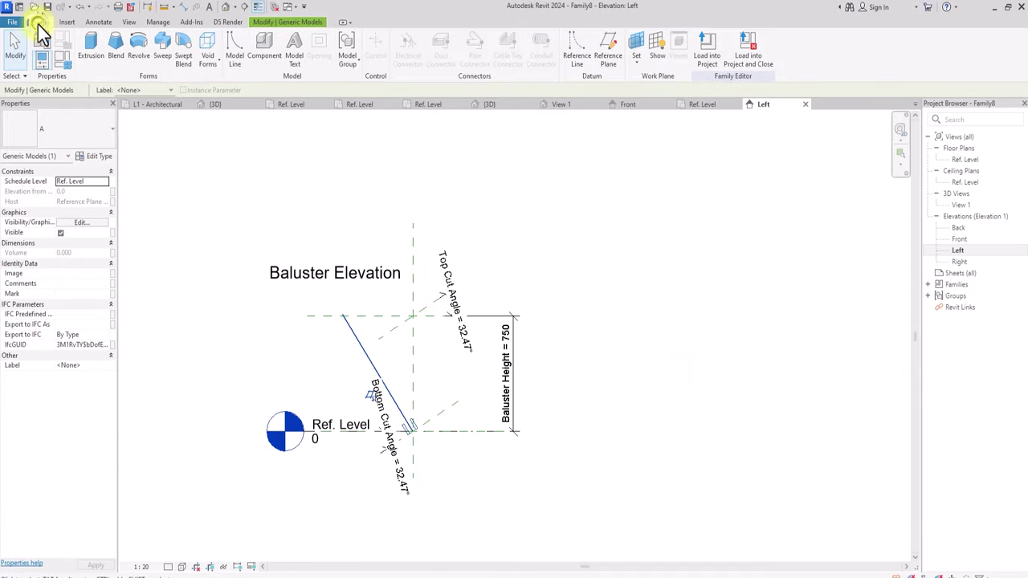
left_click(466, 63)
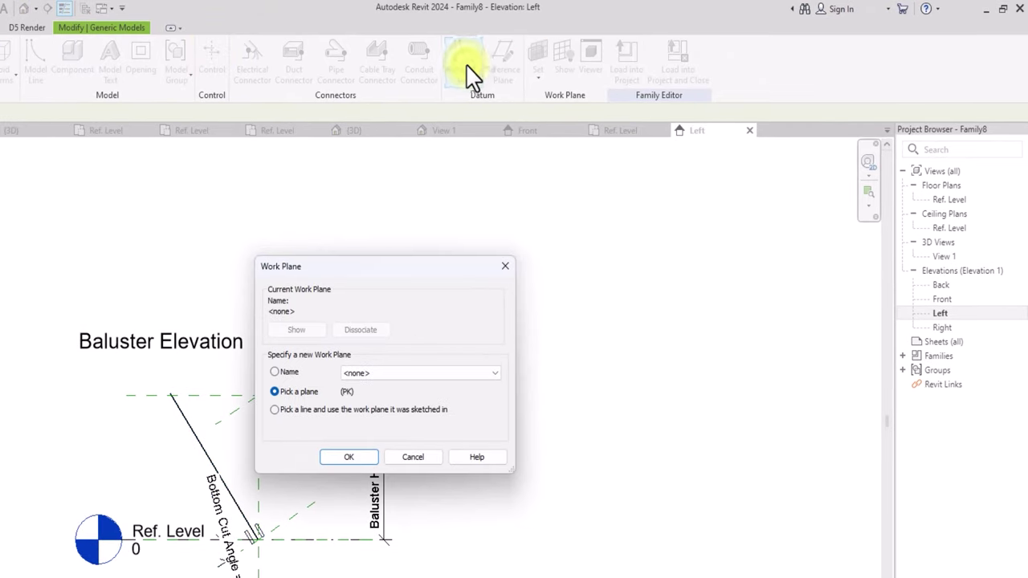
left_click(411, 374)
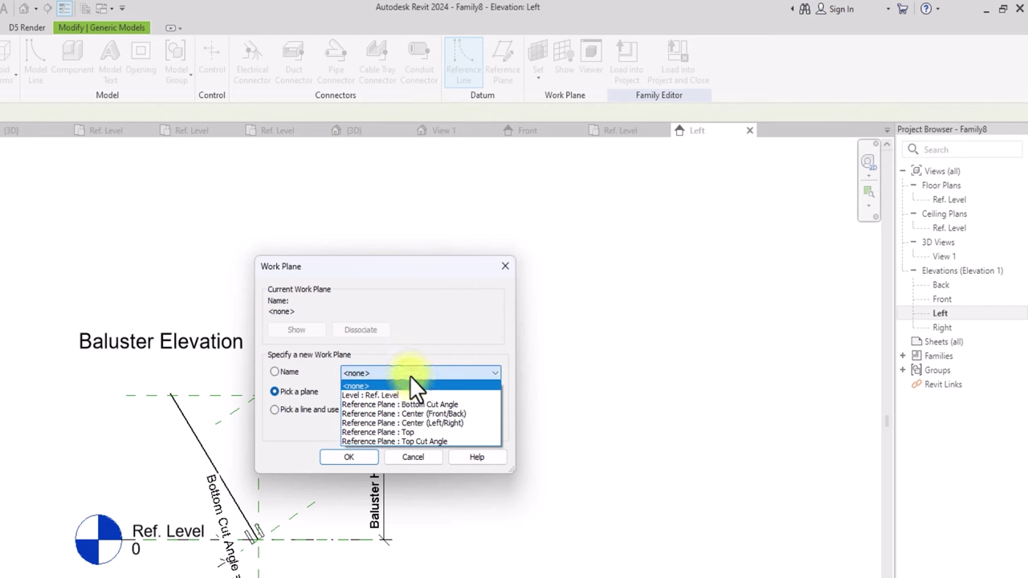
left_click(400, 423)
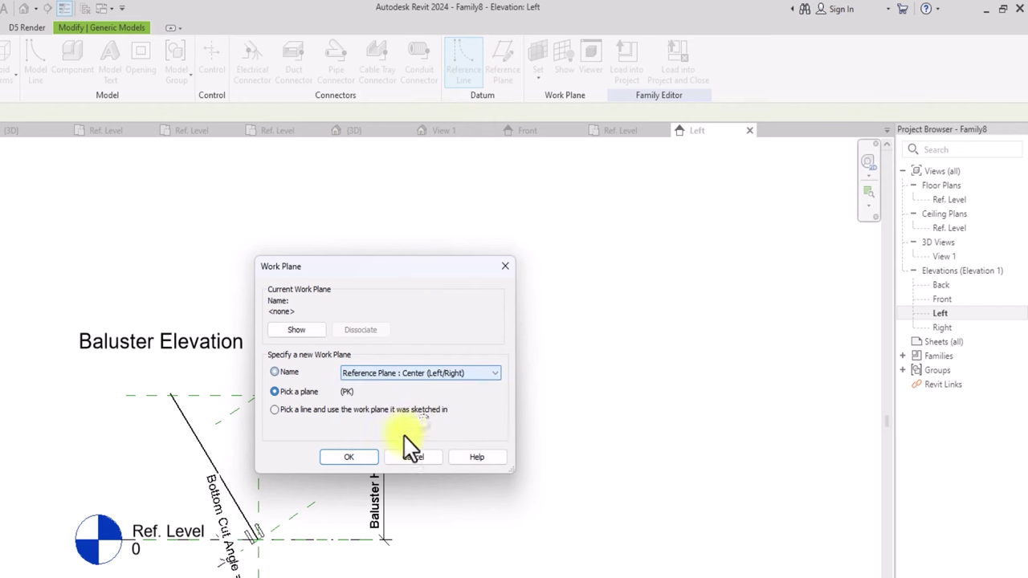
left_click(349, 457)
Draw a reference line about 1060 mm long from the reference plane intersection along the post, ending past its upper end
scroll(277, 514, "up", 5)
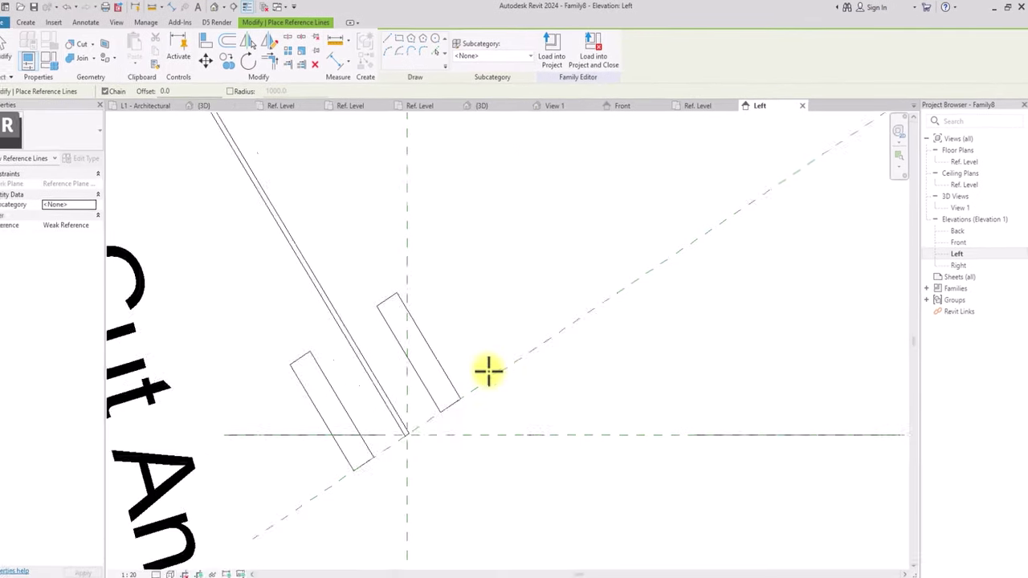
scroll(458, 394, "up", 6)
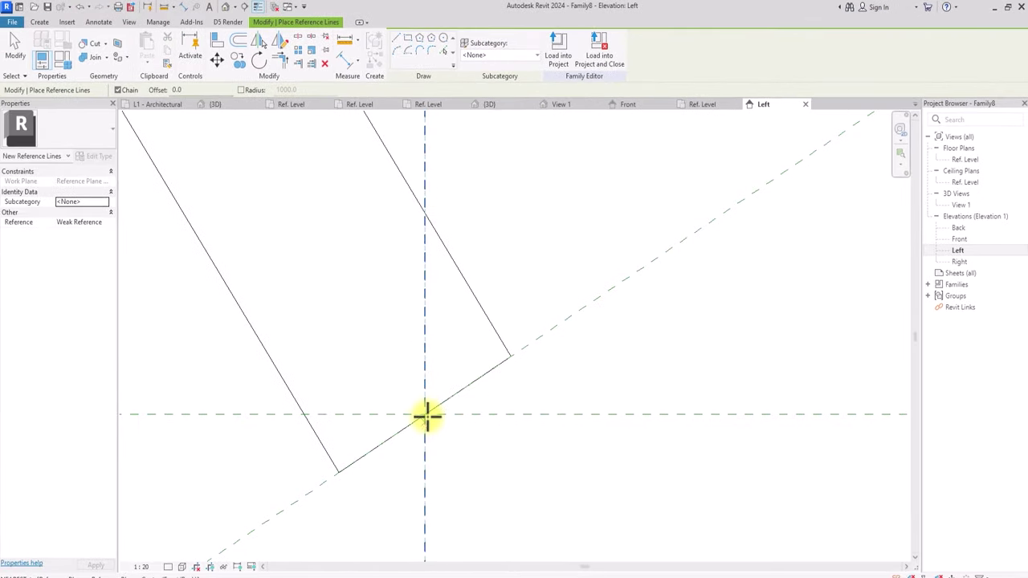
left_click(426, 414)
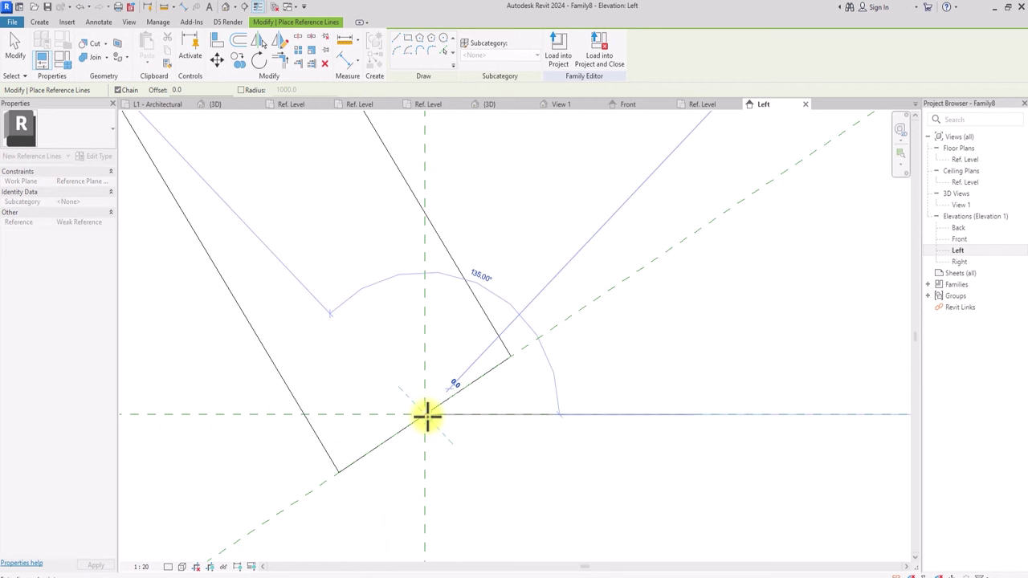
scroll(426, 414, "down", 3)
scroll(426, 415, "up", 5)
scroll(427, 415, "down", 4)
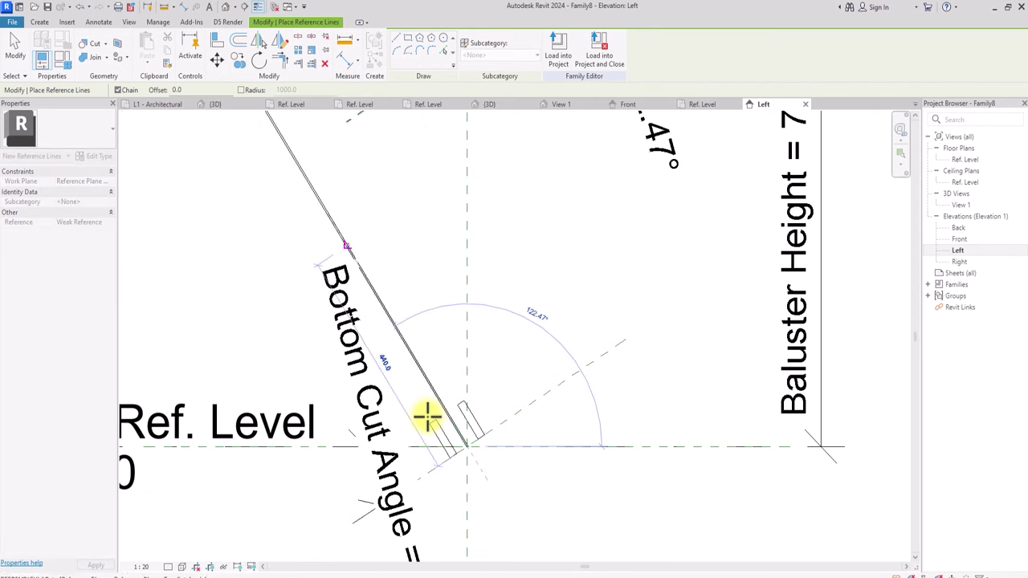
scroll(546, 402, "down", 4)
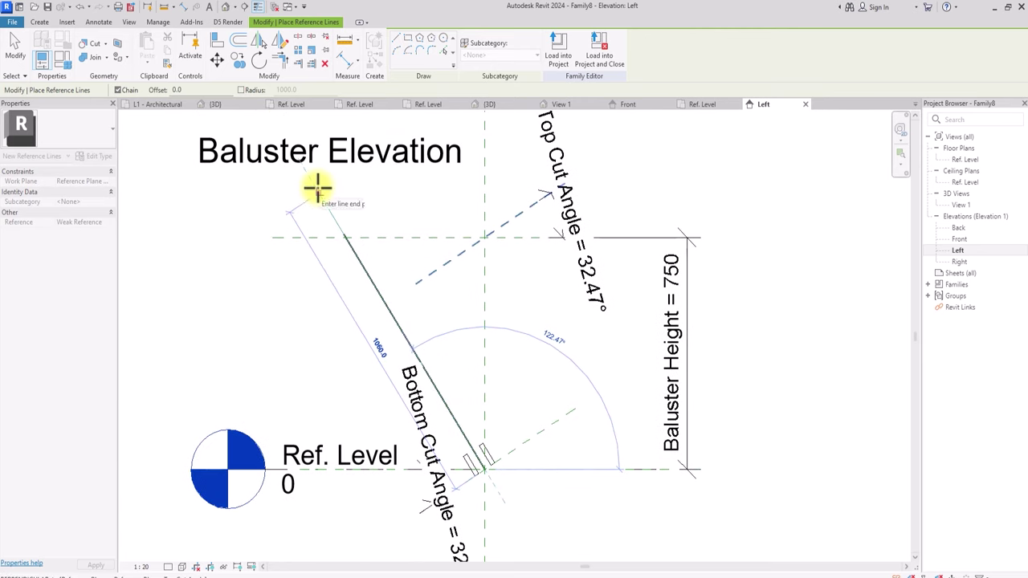
left_click(317, 188)
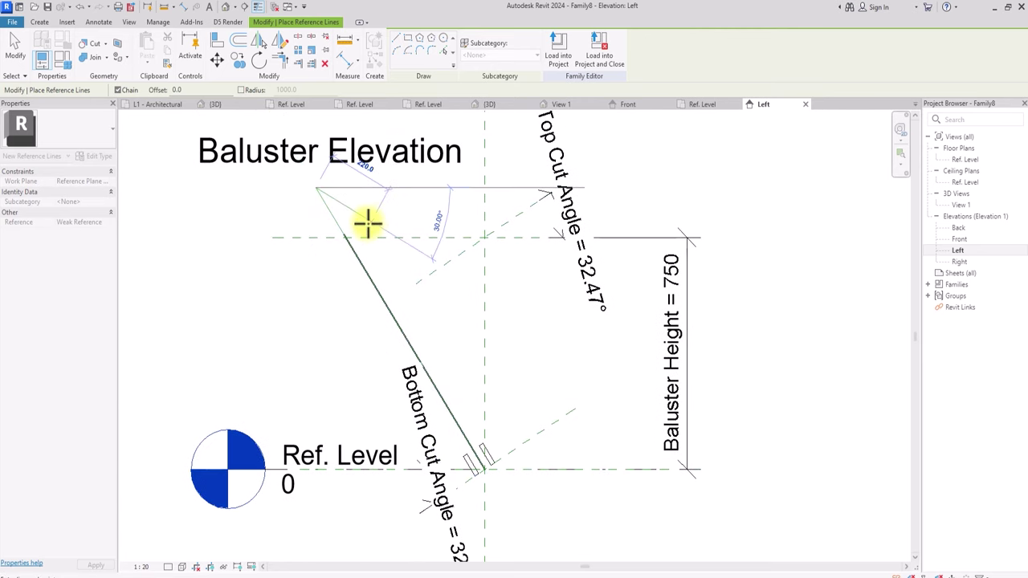
key("Escape")
key("Escape")
middle_click_drag(448, 471, 433, 442)
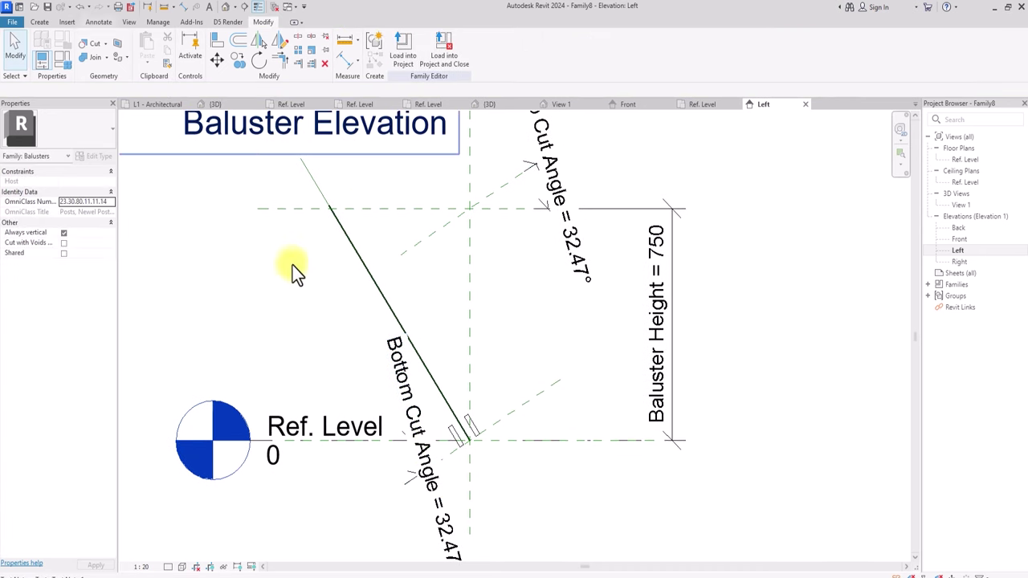
Add an angular dimension between the new reference line and the Bottom Cut Angle reference plane
left_click(97, 22)
left_click(69, 47)
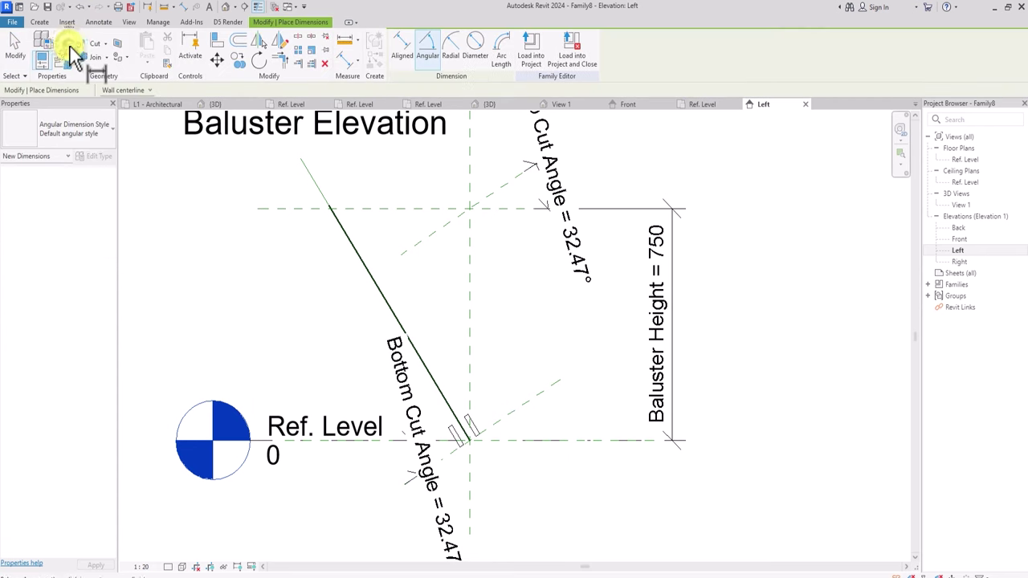
left_click(405, 281)
left_click(533, 397)
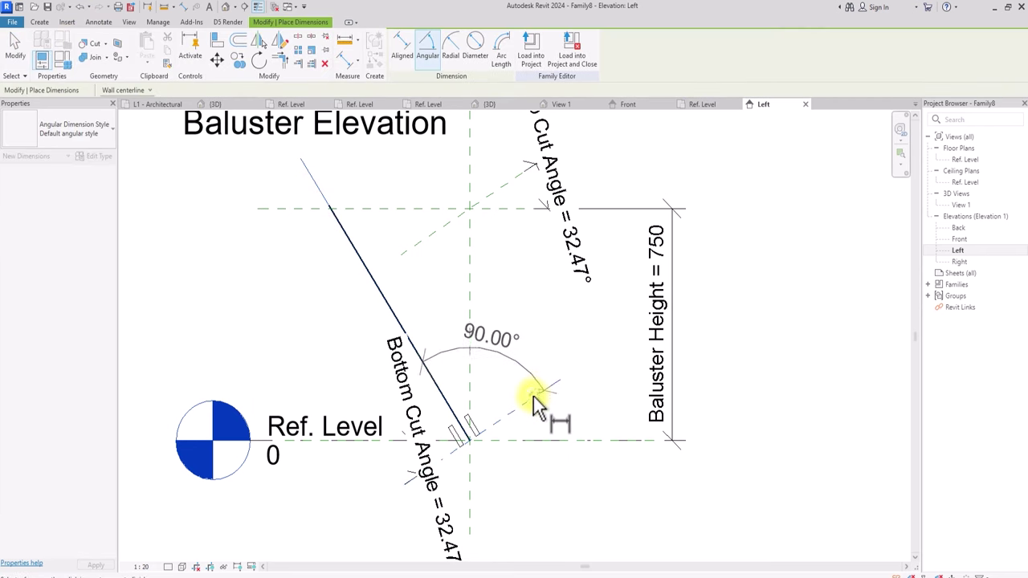
scroll(525, 381, "up", 2)
scroll(526, 375, "down", 3)
left_click(518, 368)
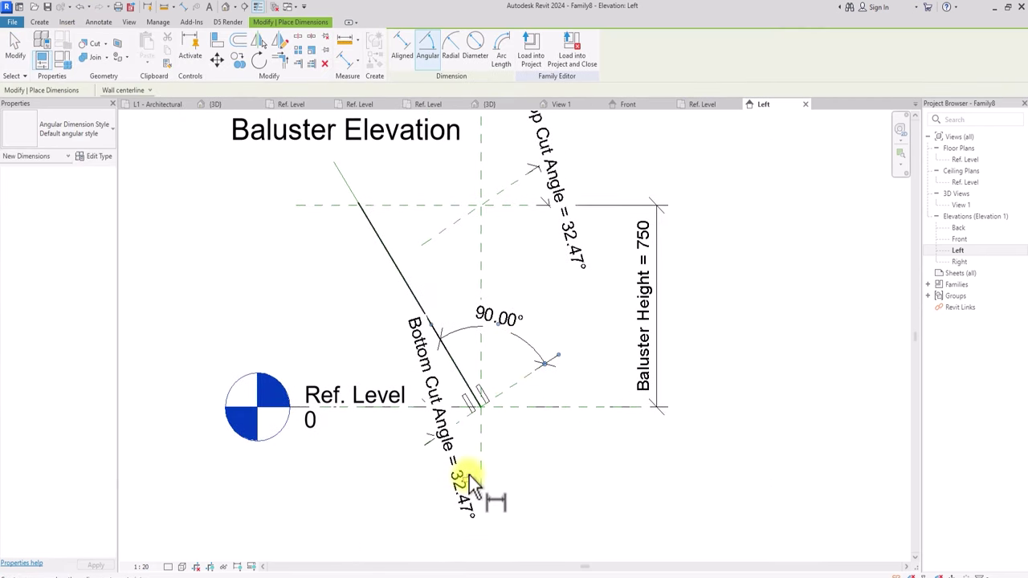
key("Escape")
key("Escape")
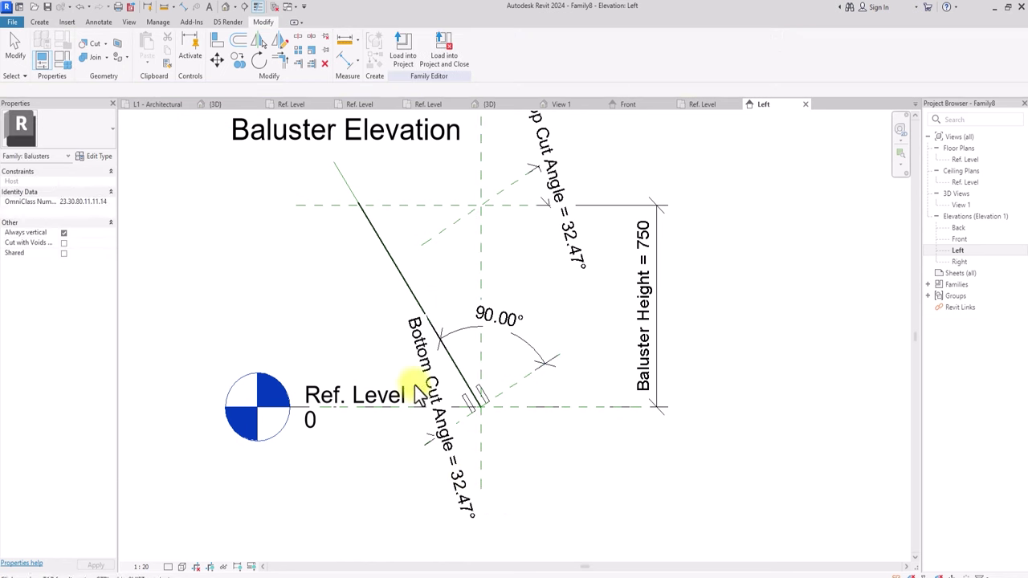
Align component A's Center (Front/Back) plane with the sloped reference line
middle_click_drag(396, 285, 392, 333)
key("a")
key("l")
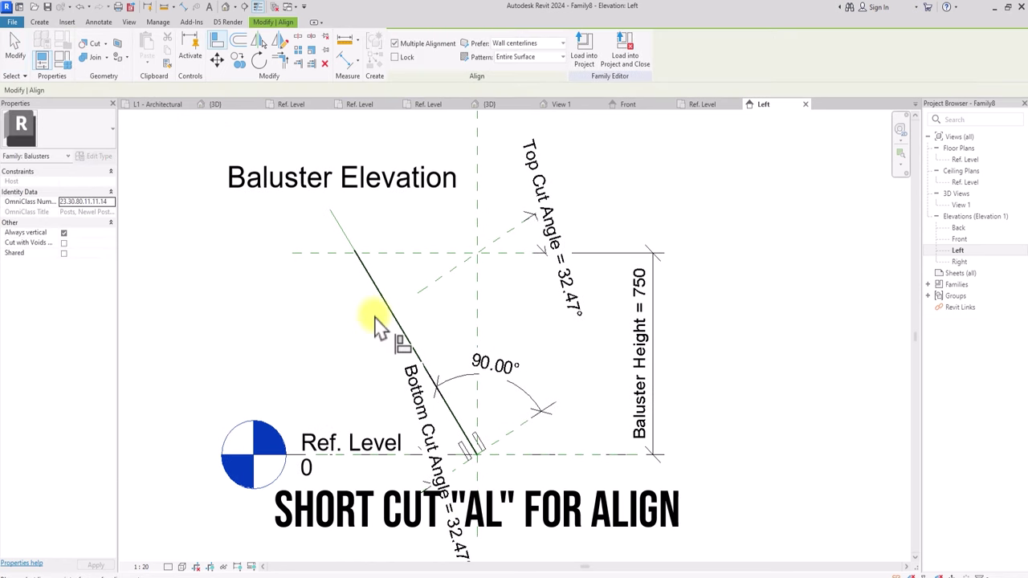
scroll(377, 325, "up", 5)
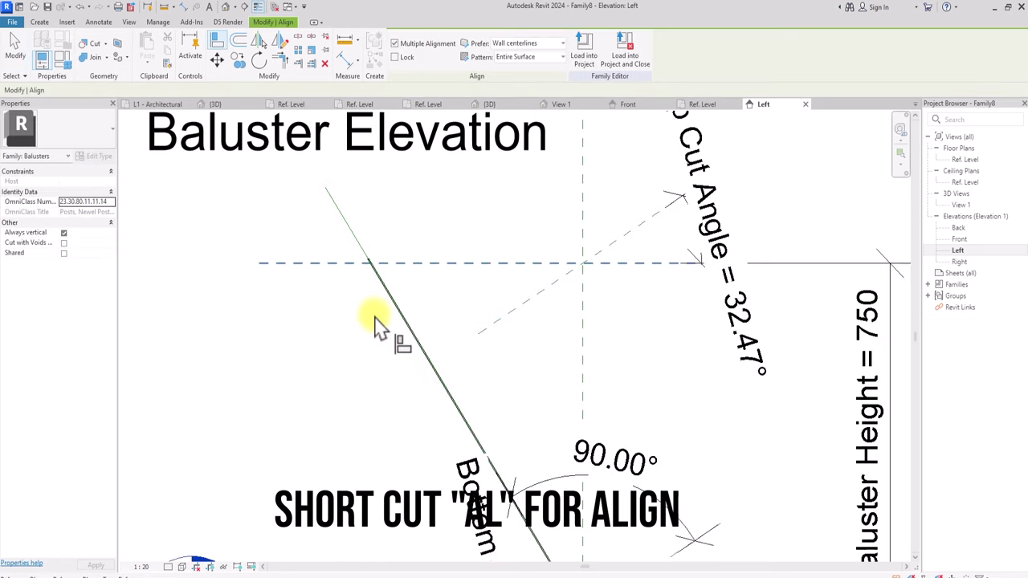
left_click(362, 234)
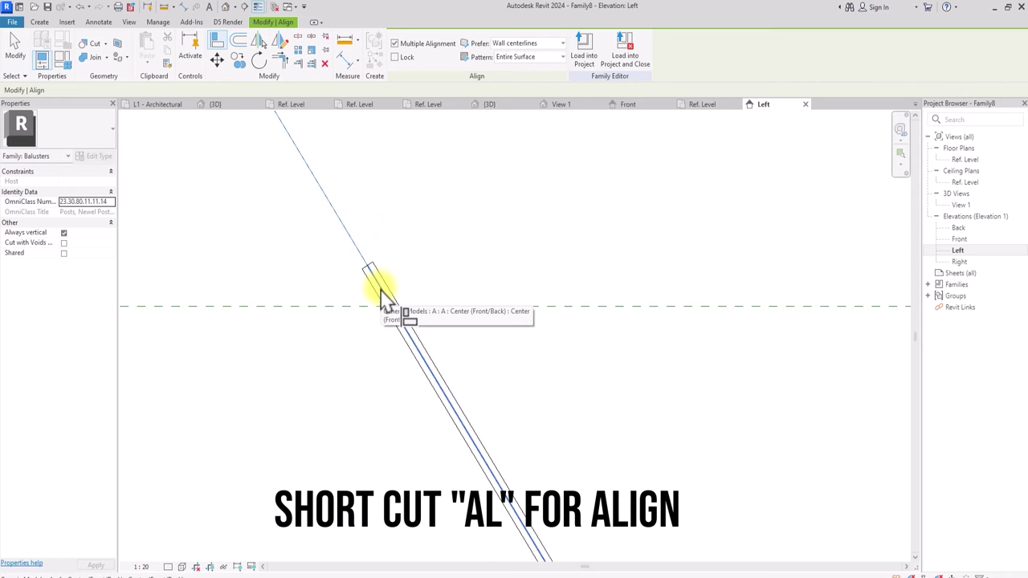
left_click(382, 292)
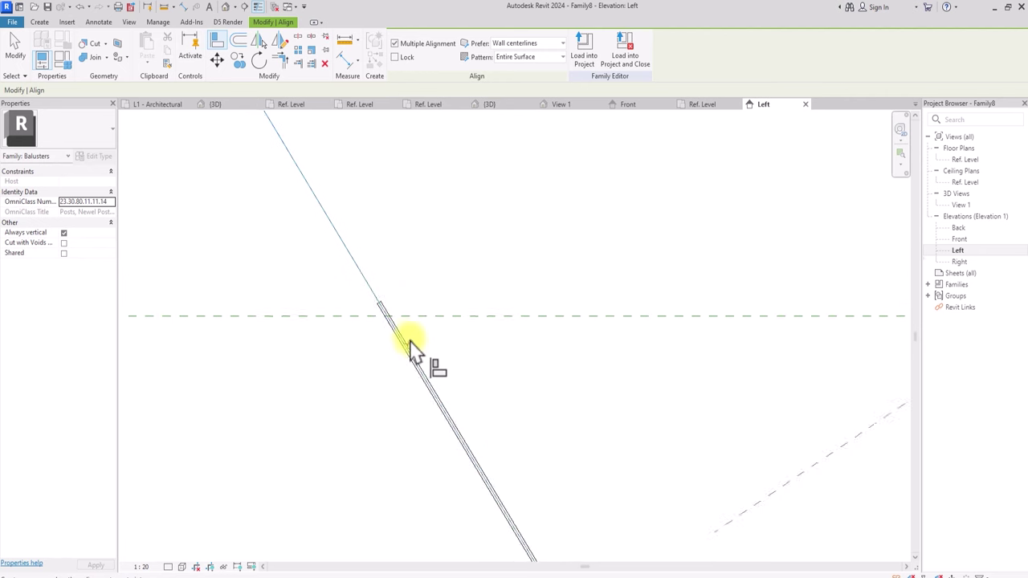
key("Escape")
Save the baluster family as METAL CLIP BALUSTER in the RAIL FAMILY folder
scroll(410, 340, "down", 3)
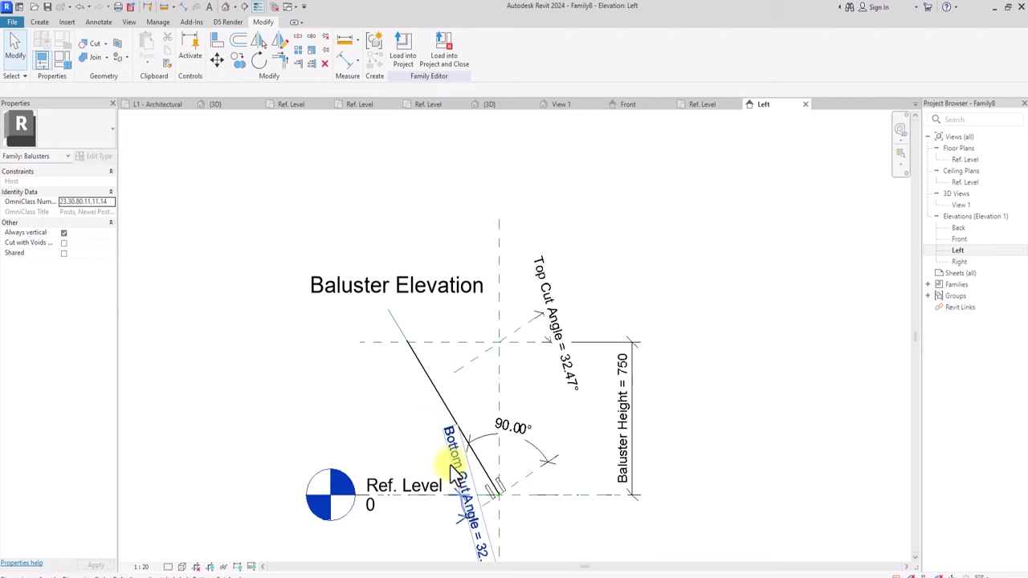
key("ctrl+s")
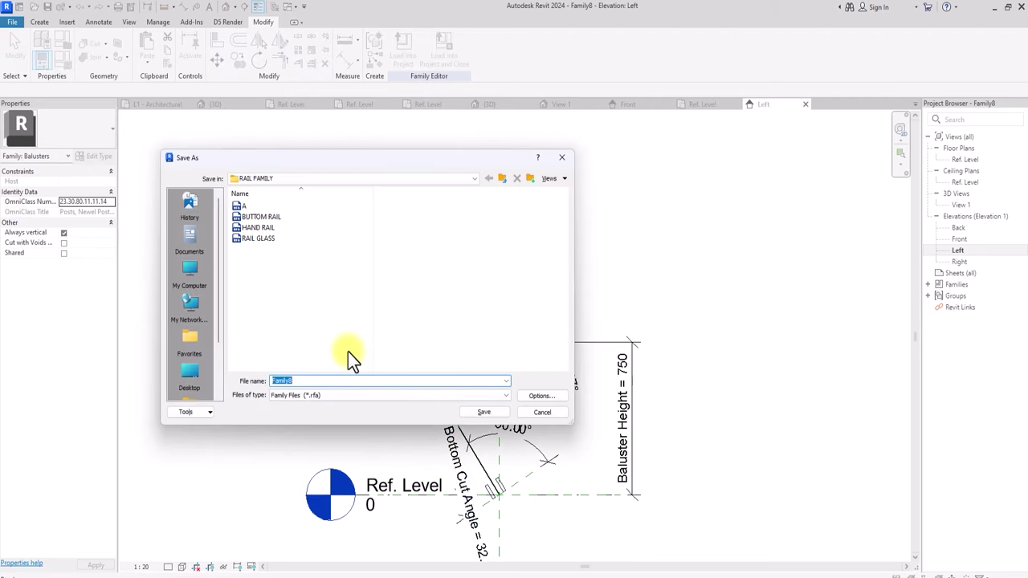
type("METAL CLIP BALUSTER")
left_click(481, 411)
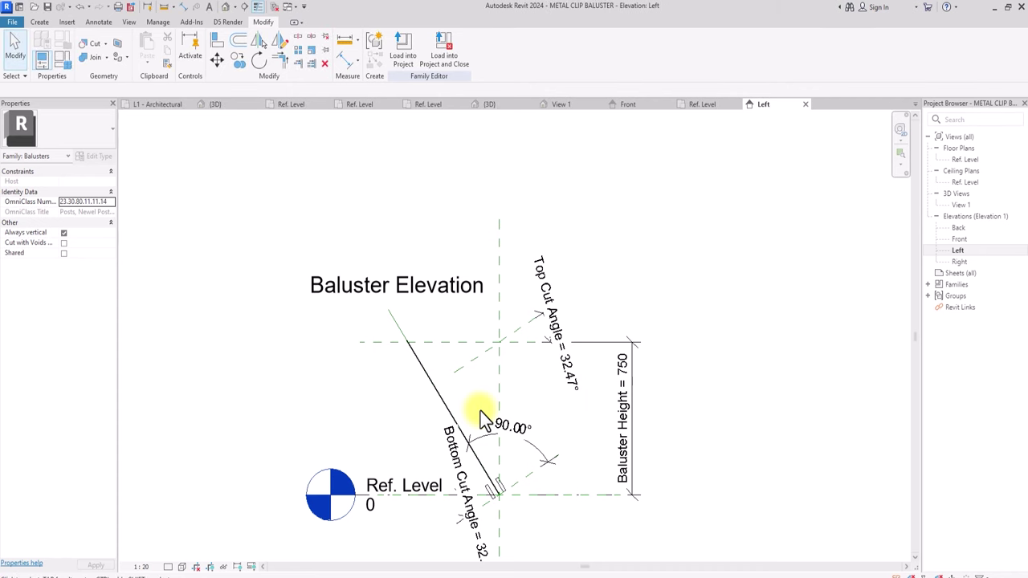
Load BUTTOM RAIL, HAND RAIL, METAL CLIP BALUSTER and RAIL GLASS from the RAIL FAMILY folder in File Explorer into Project2 in the L1 - Architectural plan
left_click(163, 104)
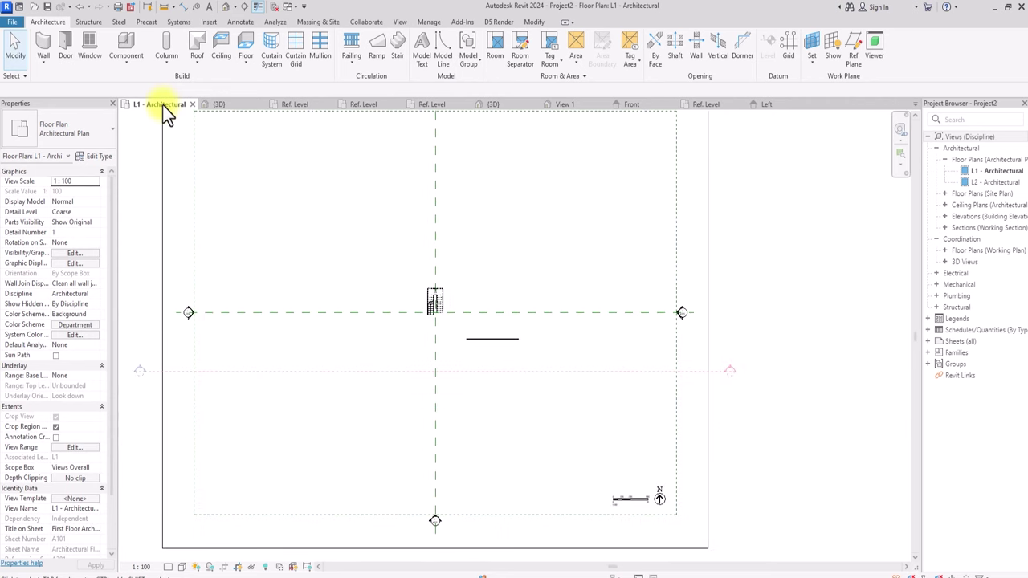
mouse_move(669, 575)
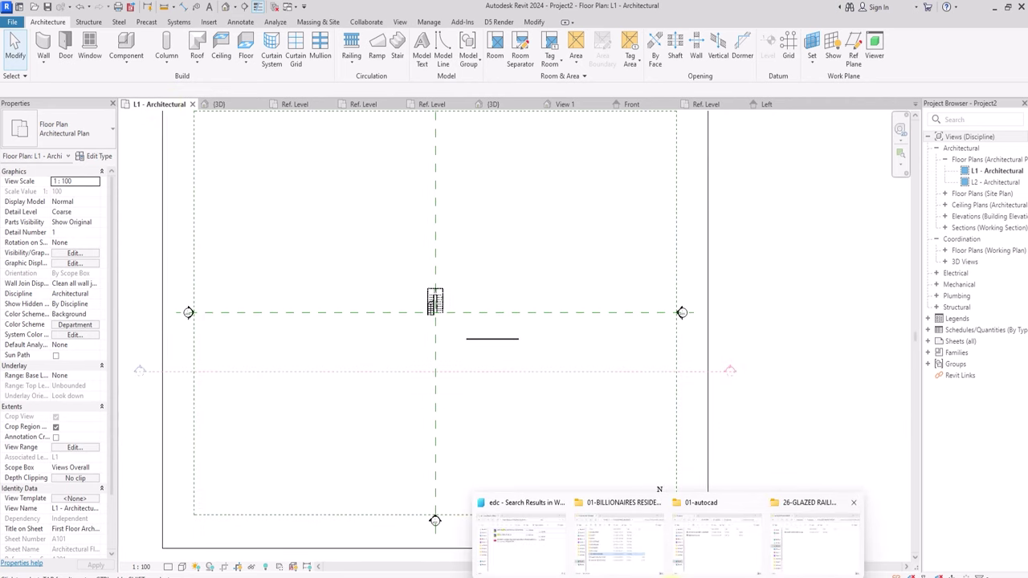
left_click(801, 534)
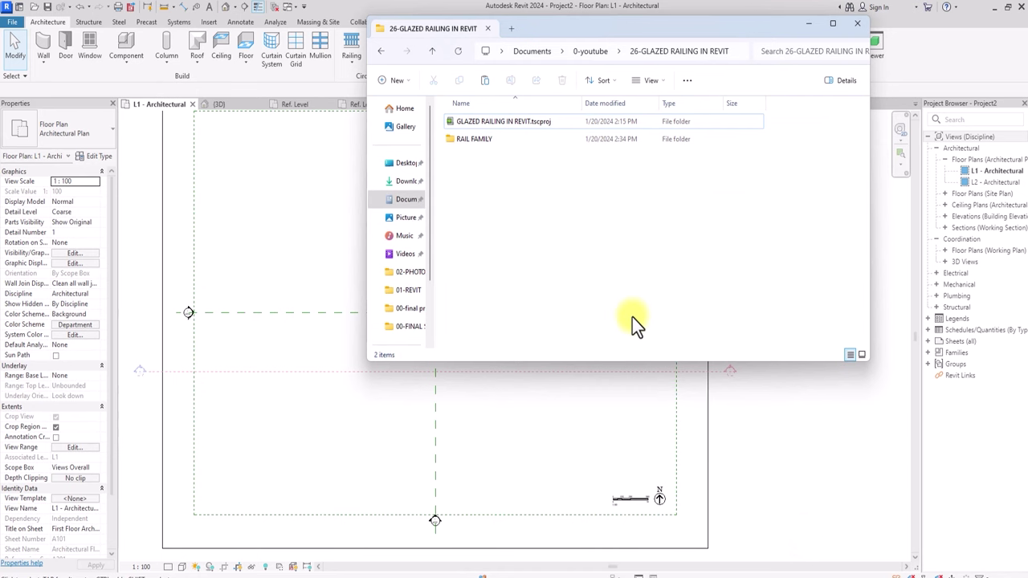
left_click(498, 145)
double_click(498, 146)
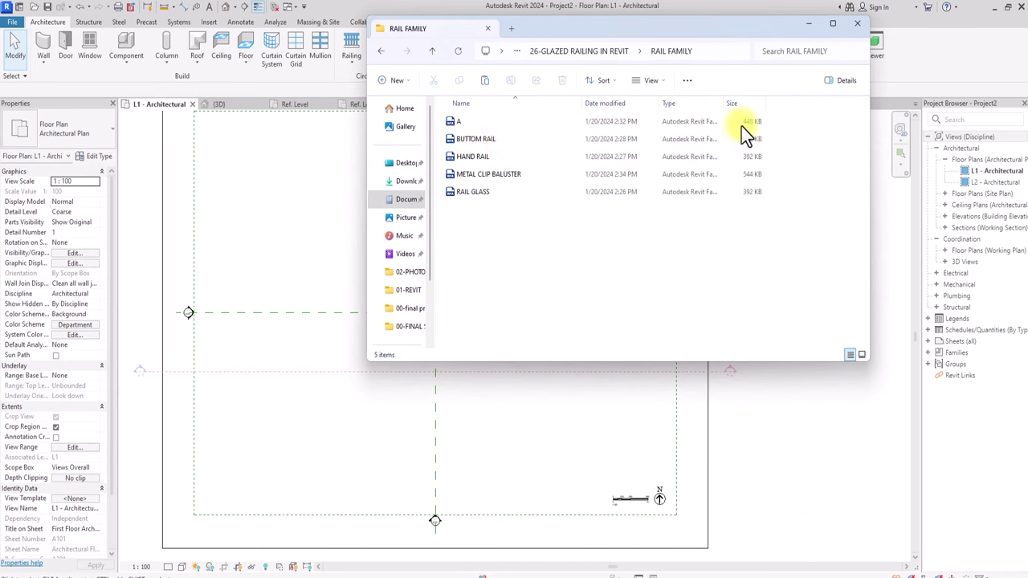
left_click_drag(805, 118, 483, 192)
left_click_drag(430, 158, 264, 165)
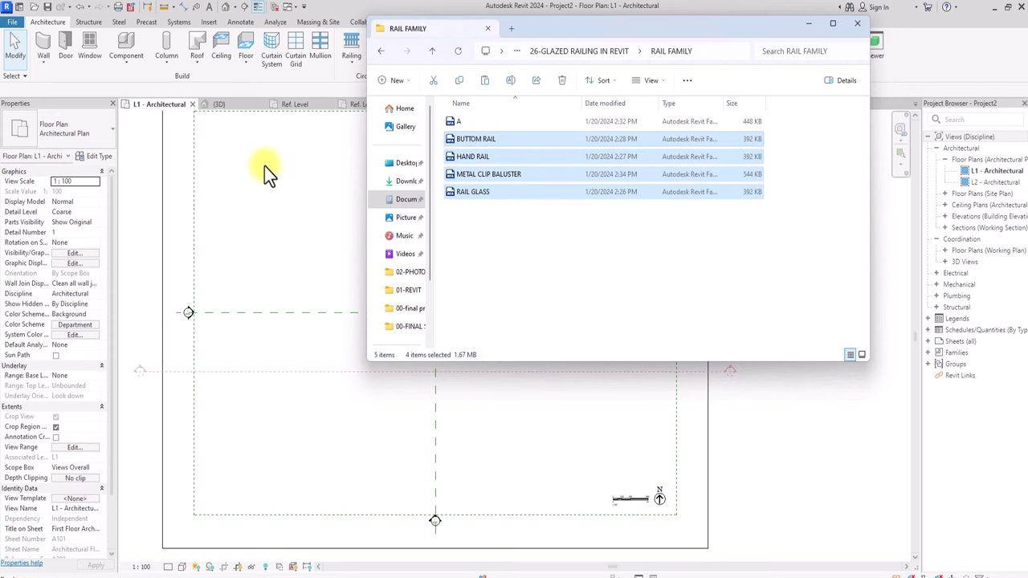
left_click_drag(706, 25, 872, 175)
left_click_drag(635, 295, 353, 289)
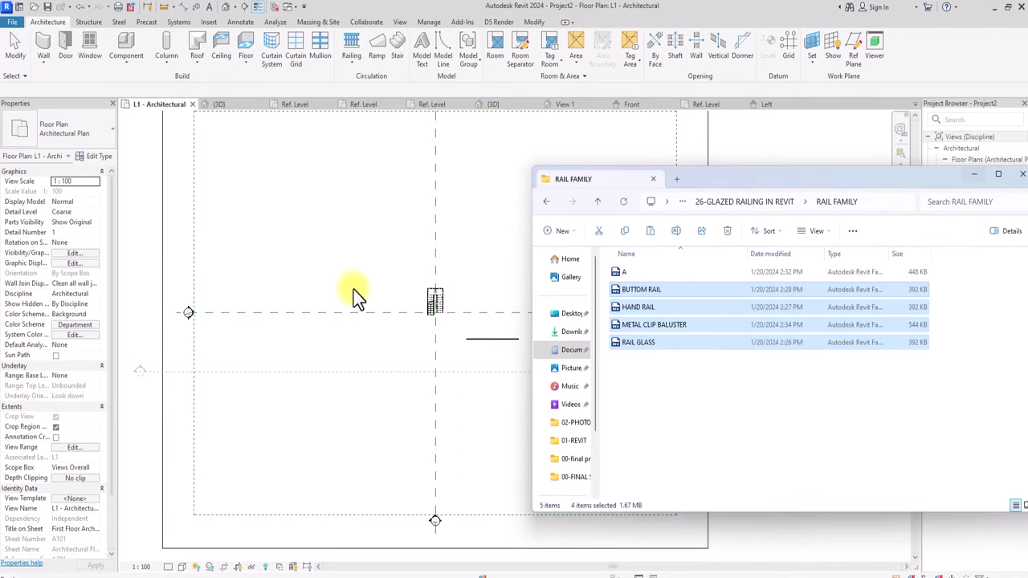
left_click(974, 175)
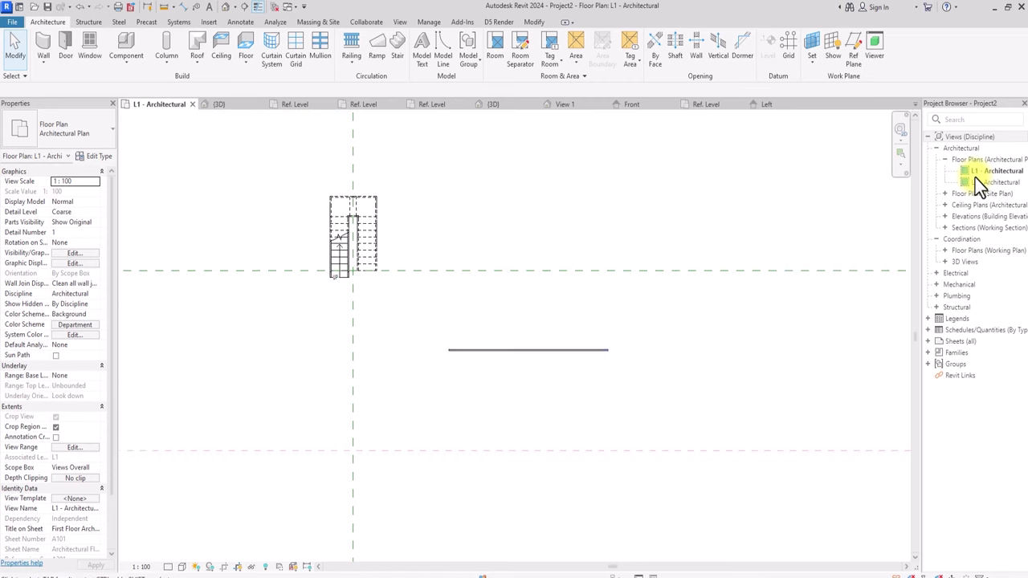
In the default 3D view, set the profile of the 01-GLAZED RAILING's top rail type to HAND RAIL : HAND RAIL
left_click(230, 8)
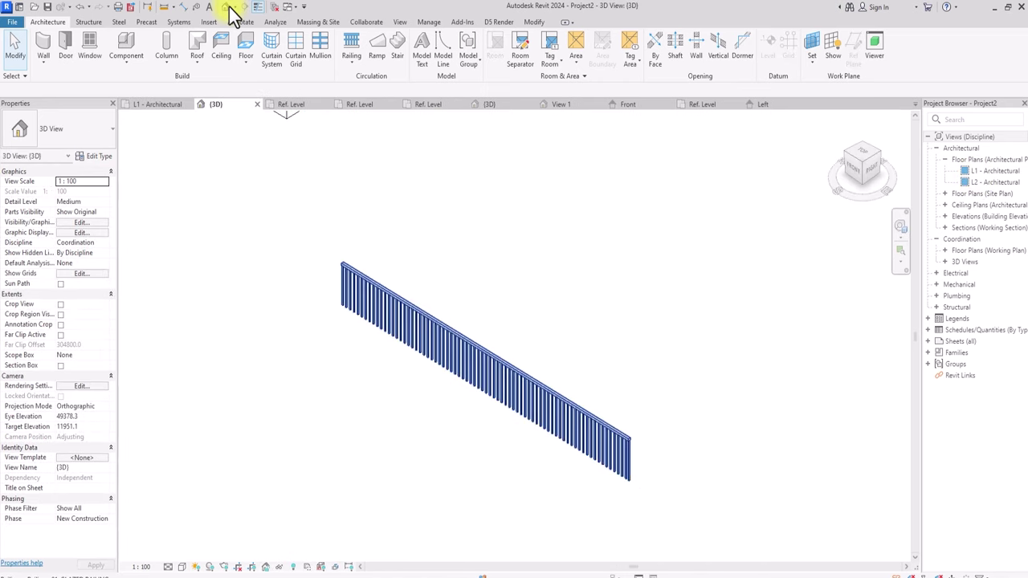
left_click(415, 319)
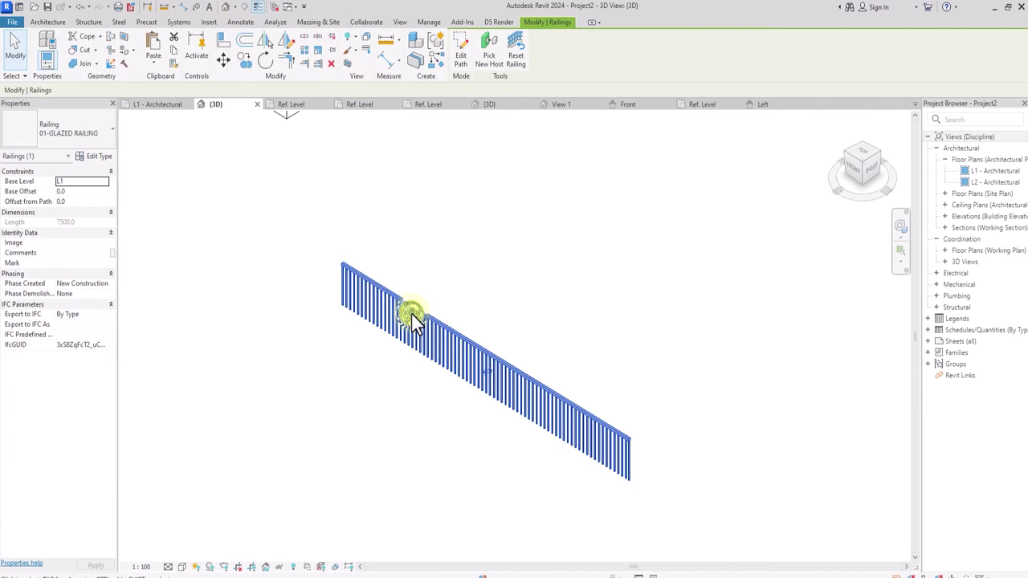
left_click(96, 158)
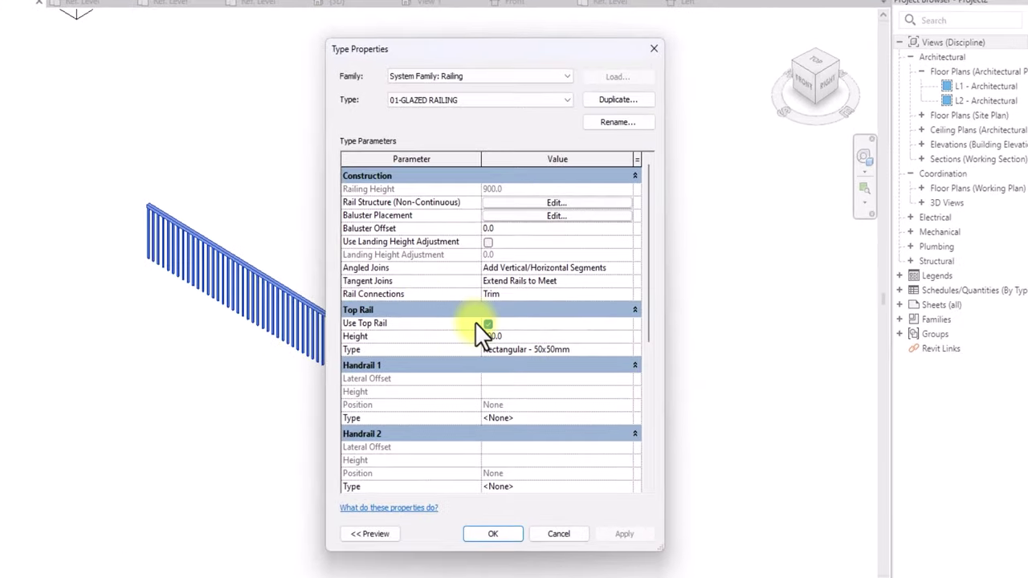
left_click(628, 351)
left_click(629, 351)
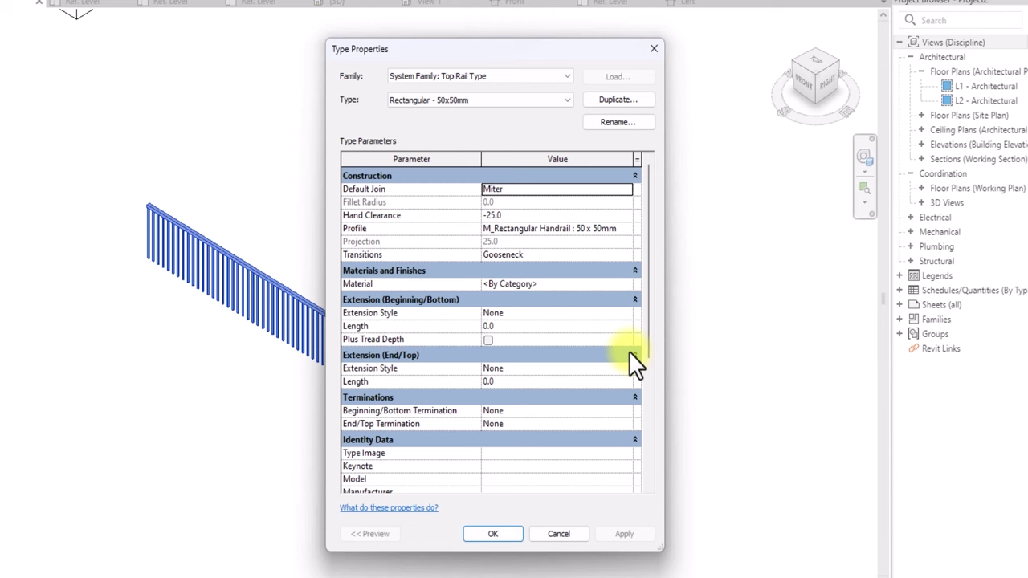
left_click(626, 229)
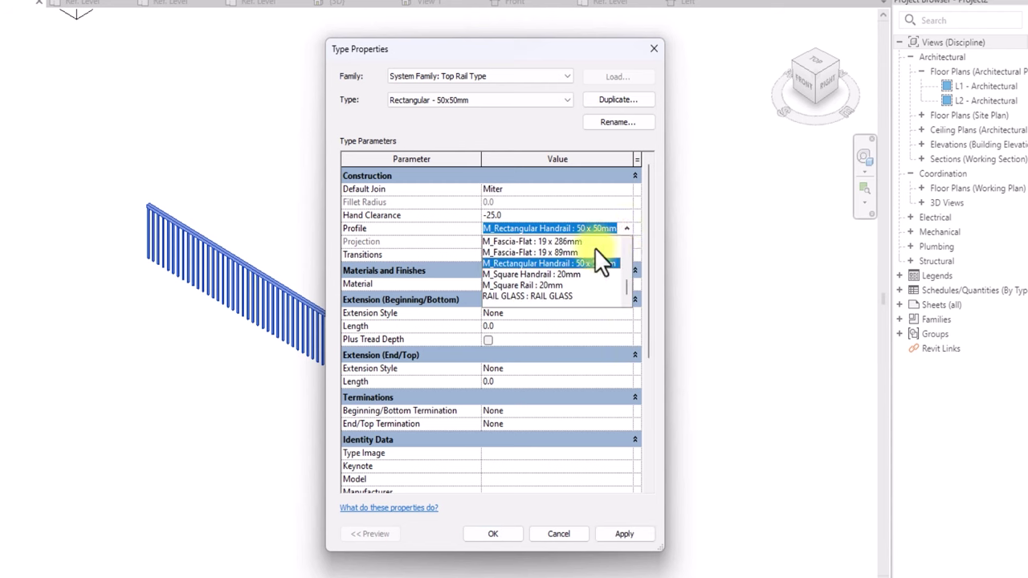
scroll(527, 286, "up", 5)
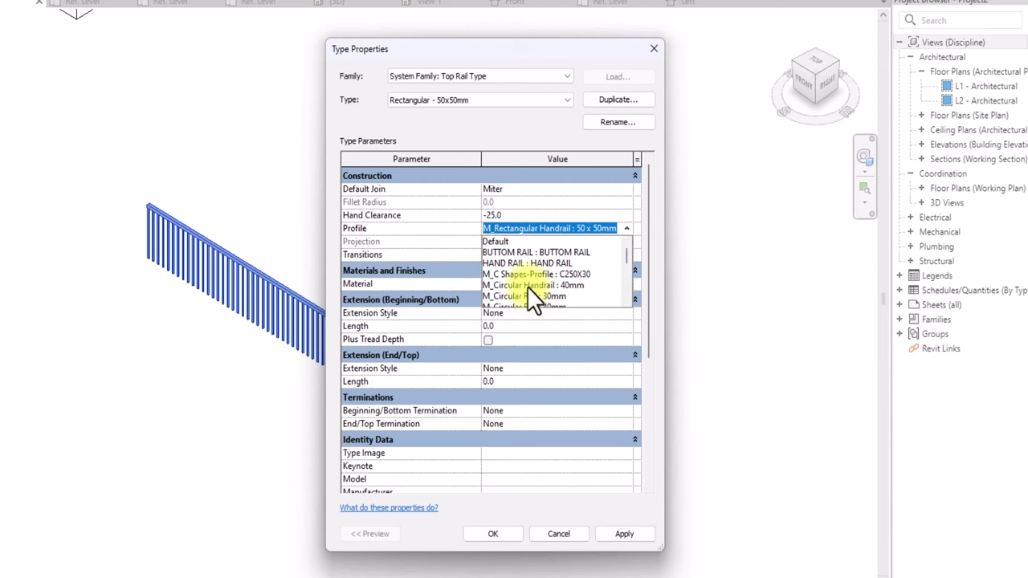
left_click(506, 262)
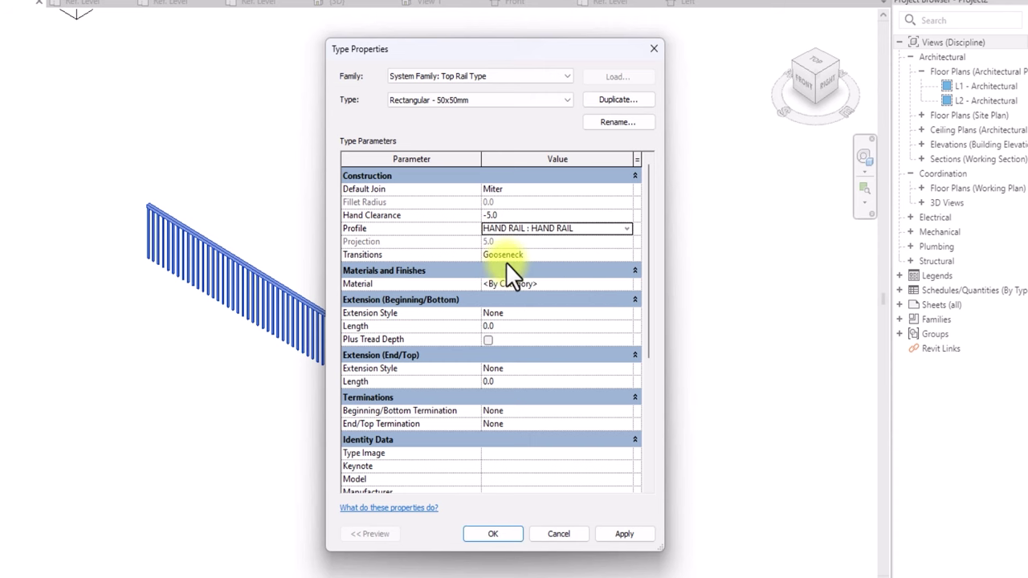
Assign the 01-STEEL material to the Rectangular - 50x50mm top rail type and apply it
left_click(625, 285)
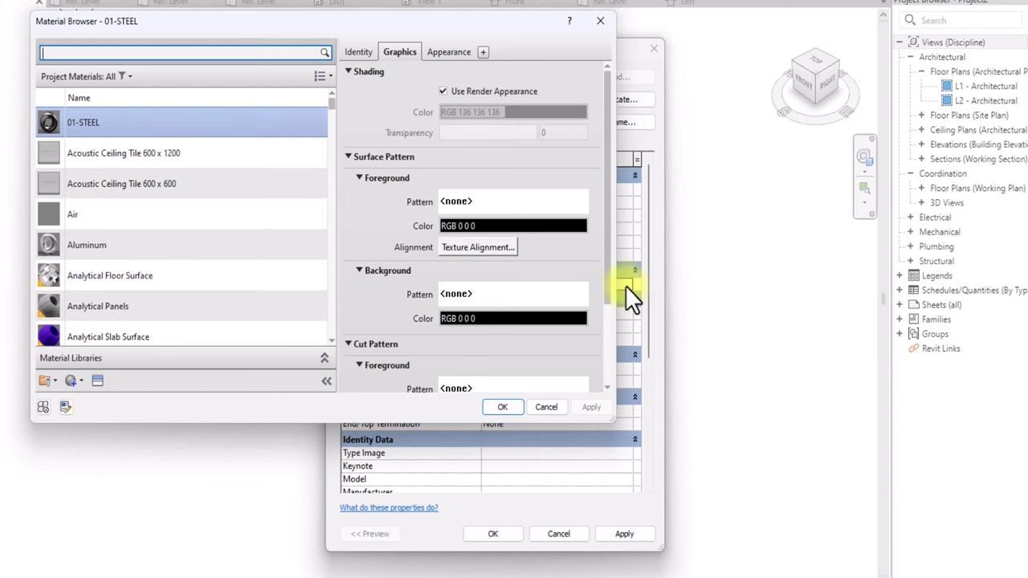
left_click(493, 407)
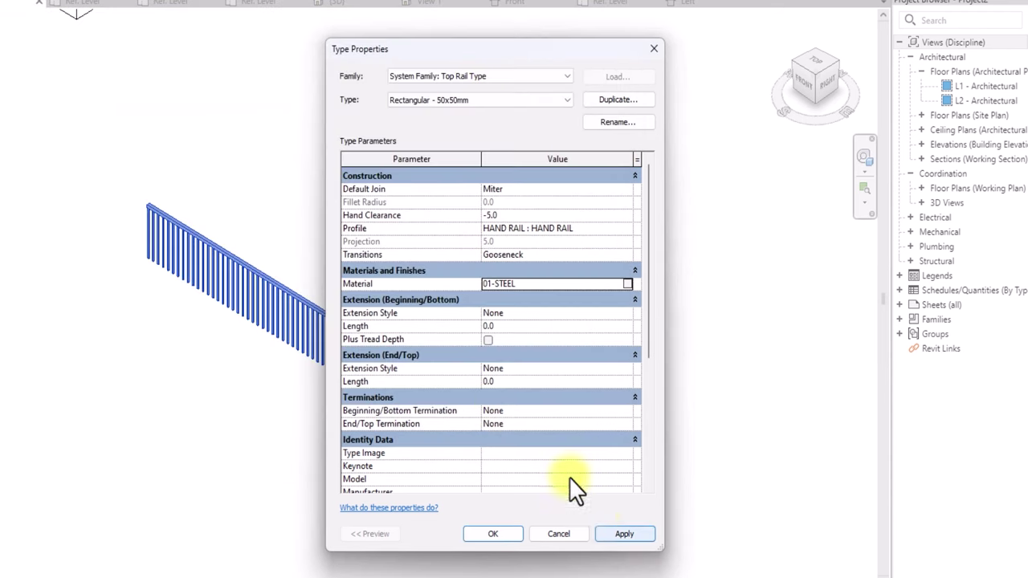
left_click(507, 538)
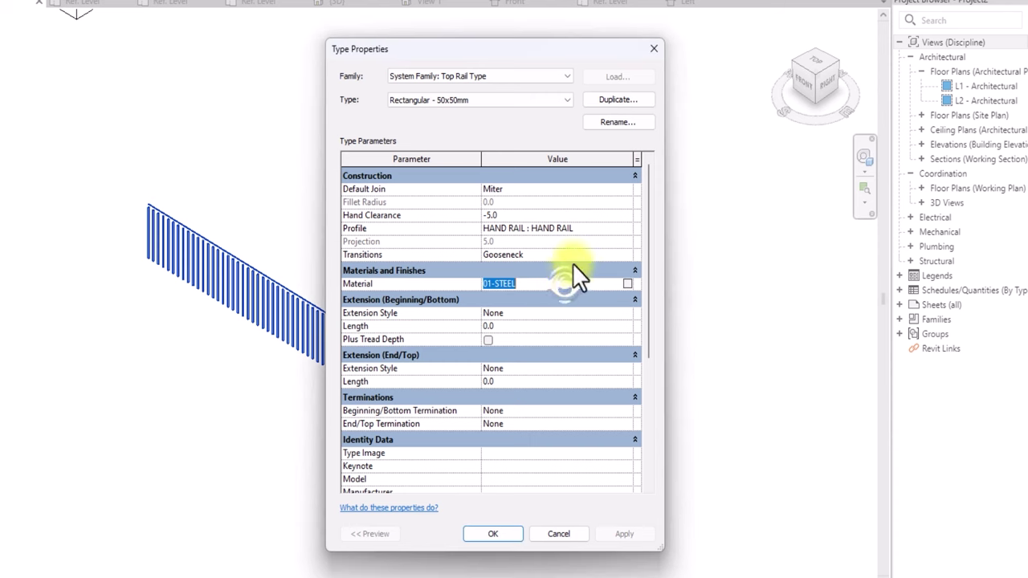
left_click(539, 371)
left_click(503, 536)
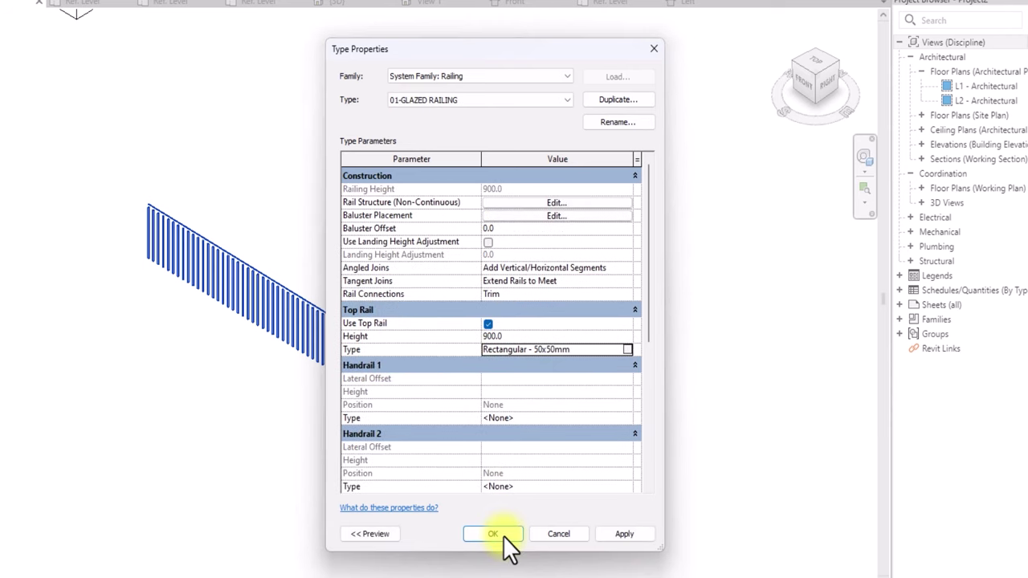
Insert a rail in the railing type's non-continuous rail structure with the BUTTOM RAIL : BUTTOM RAIL profile
left_click(547, 202)
left_click(343, 368)
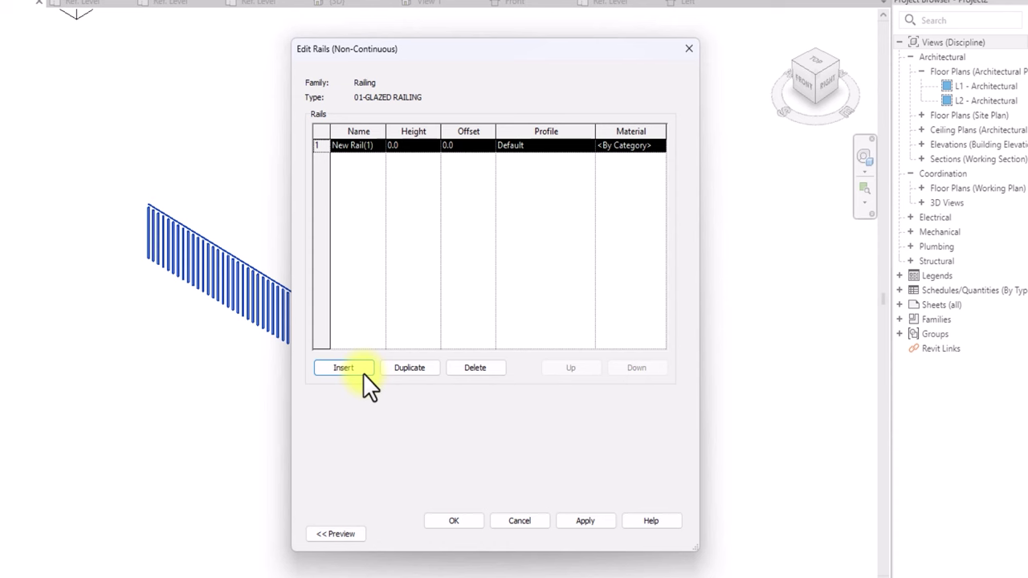
left_click(591, 145)
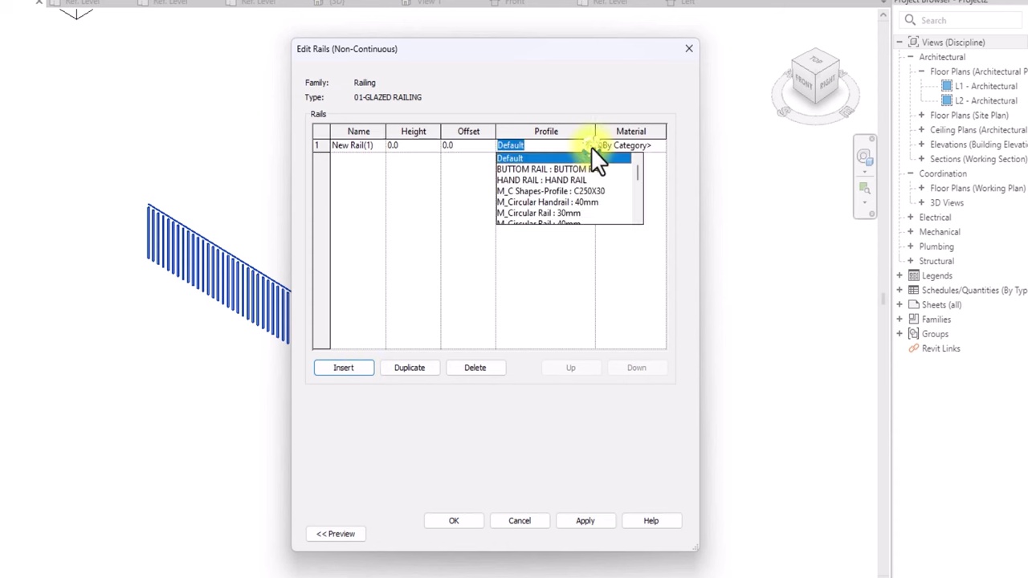
left_click(591, 145)
left_click(590, 147)
scroll(567, 191, "down", 1)
scroll(567, 193, "up", 2)
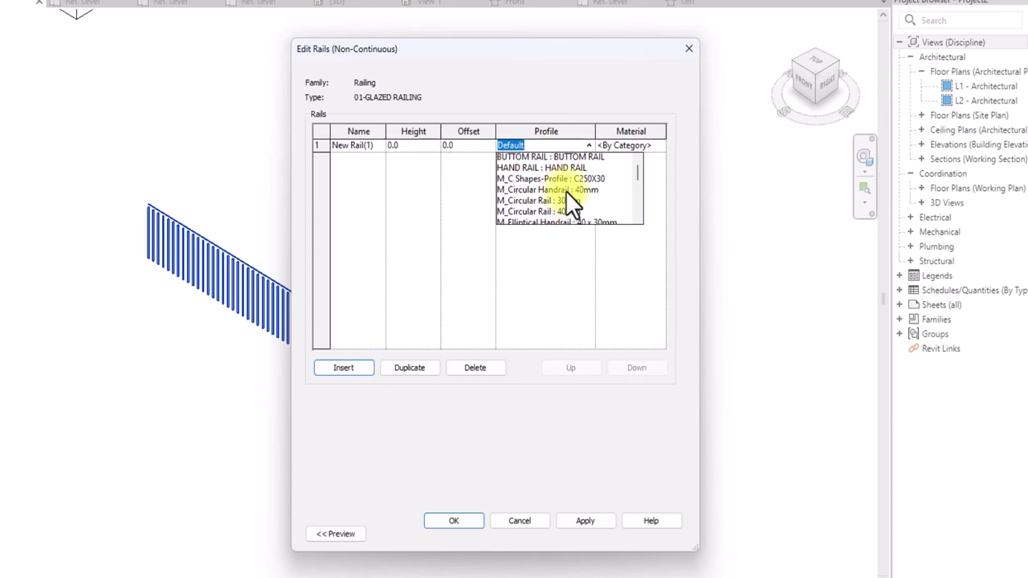
left_click(546, 170)
Assign the 01-STEEL material to the new bottom rail and apply the change to the railing type
left_click(652, 147)
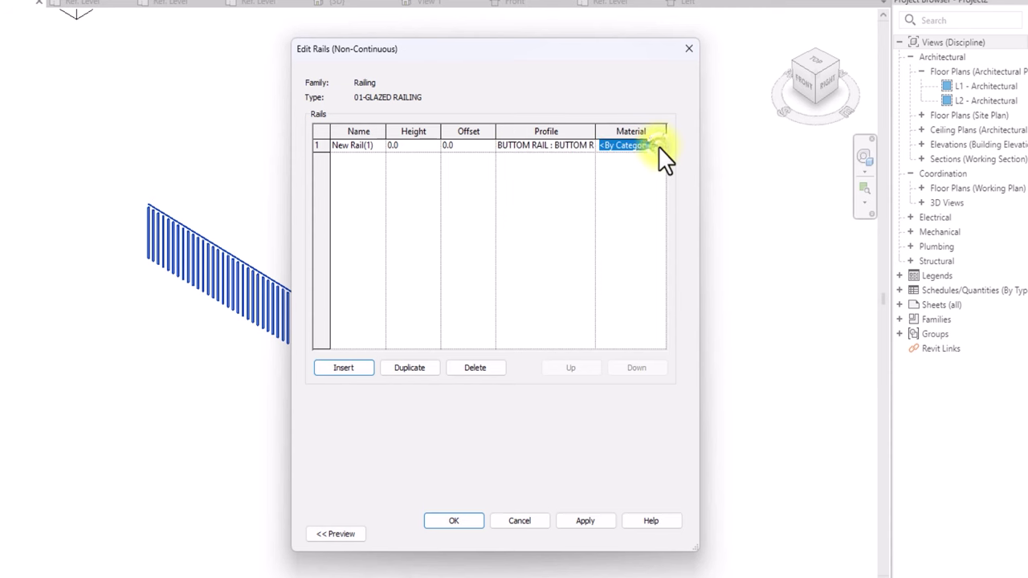
left_click(659, 146)
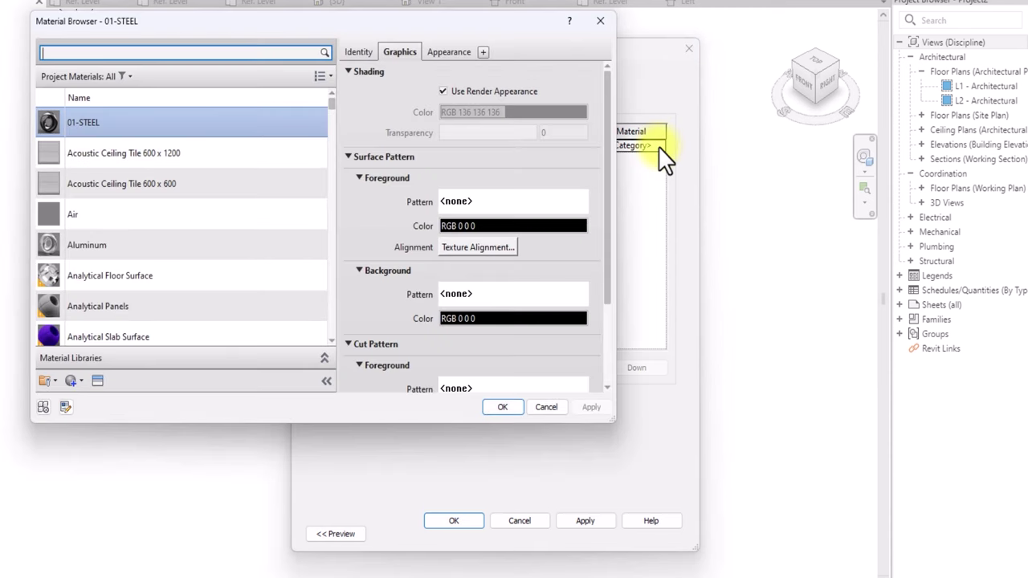
left_click(514, 415)
left_click(588, 520)
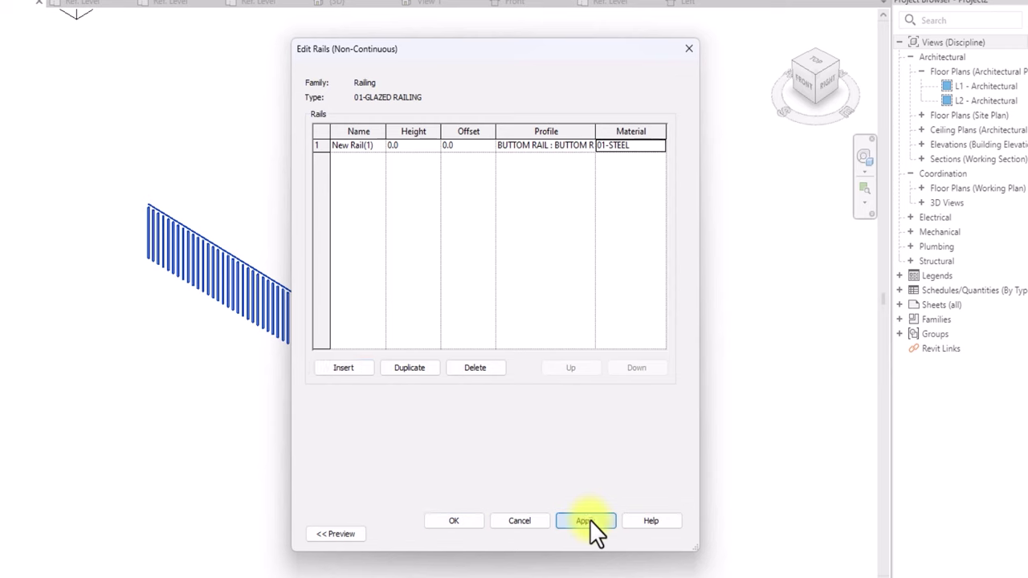
left_click(454, 522)
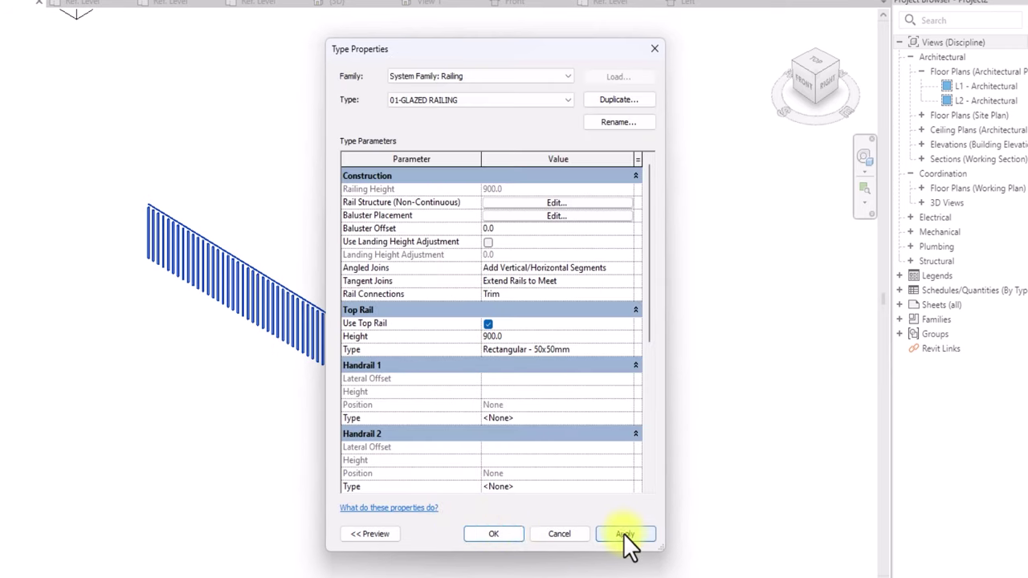
left_click(623, 534)
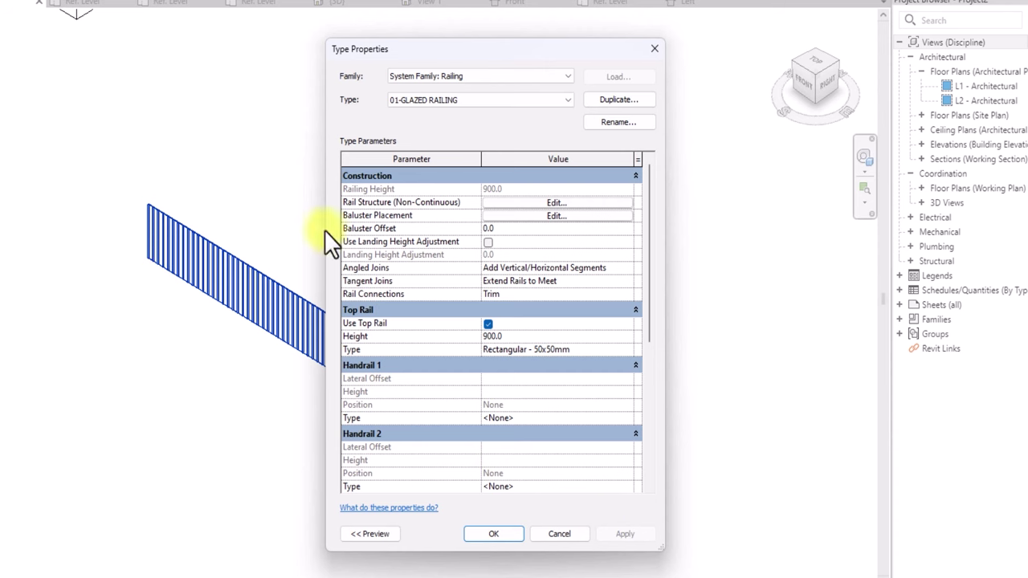
Insert a second rail in the non-continuous rail structure with the RAIL GLASS : RAIL GLASS profile
left_click(554, 204)
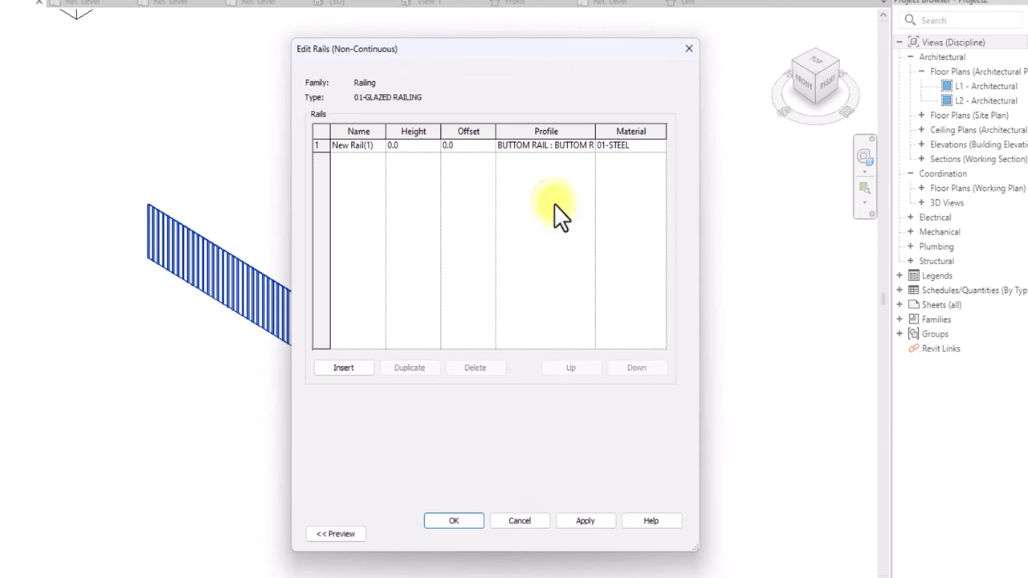
left_click(342, 368)
left_click(510, 158)
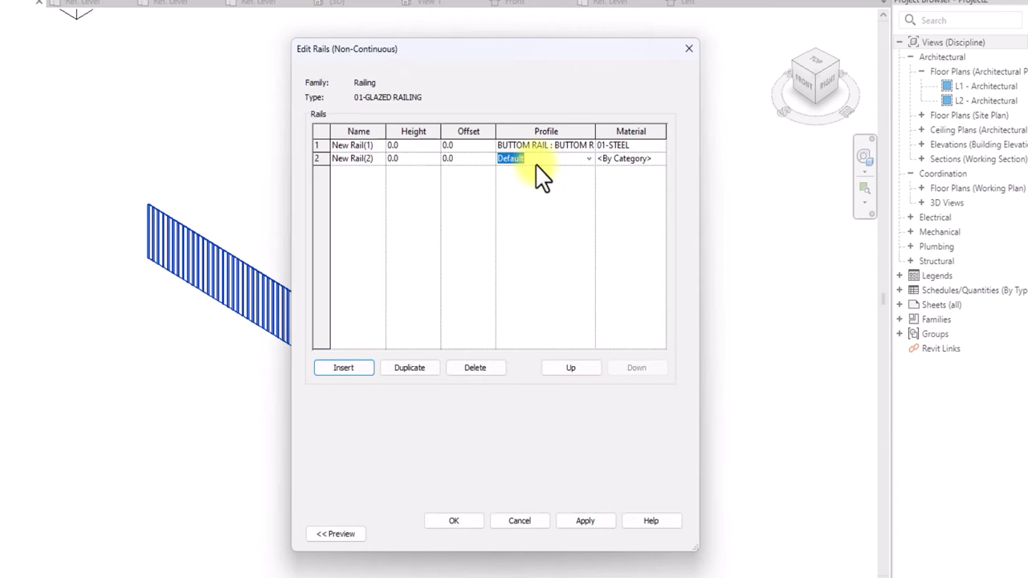
left_click(589, 158)
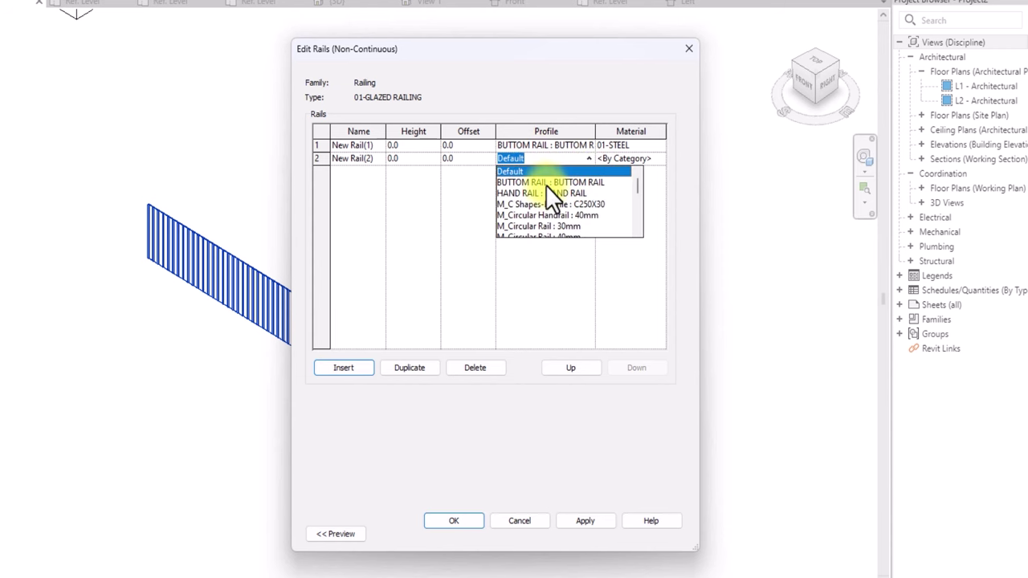
scroll(546, 185, "down", 3)
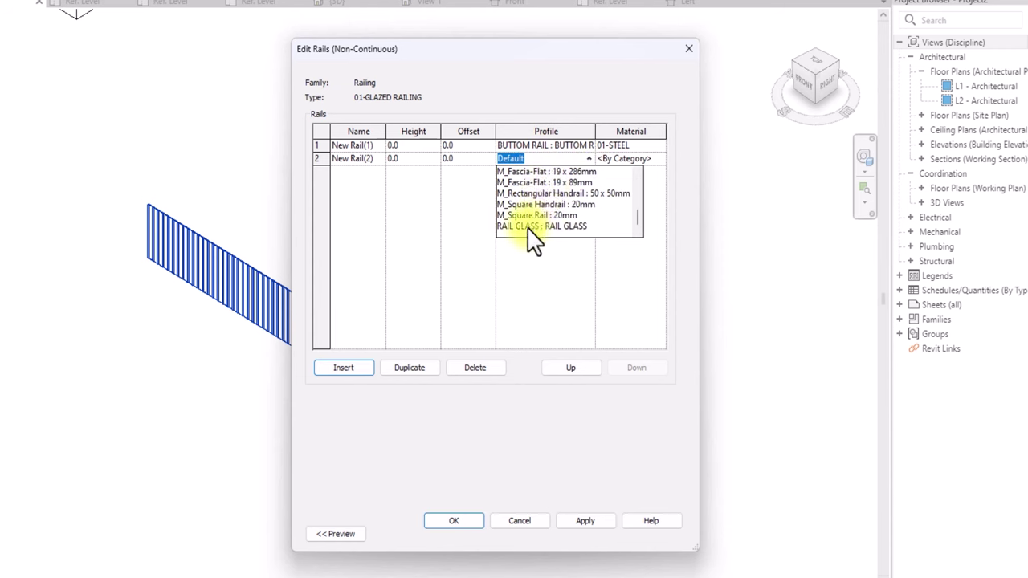
left_click(532, 226)
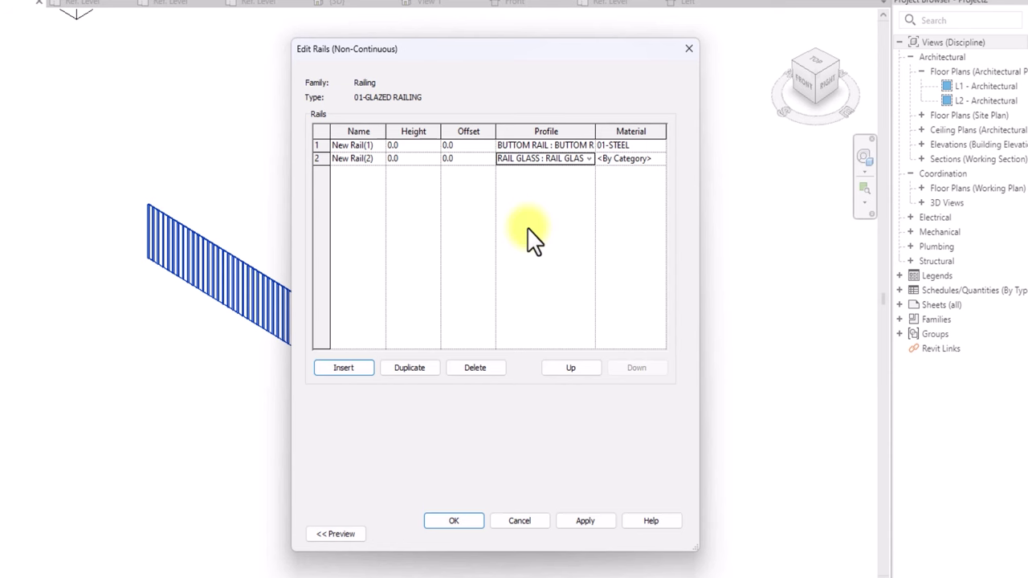
For the glass rail's material, duplicate 01-STEEL and name the copy 01-TINTED GLASS
left_click_drag(492, 48, 533, 37)
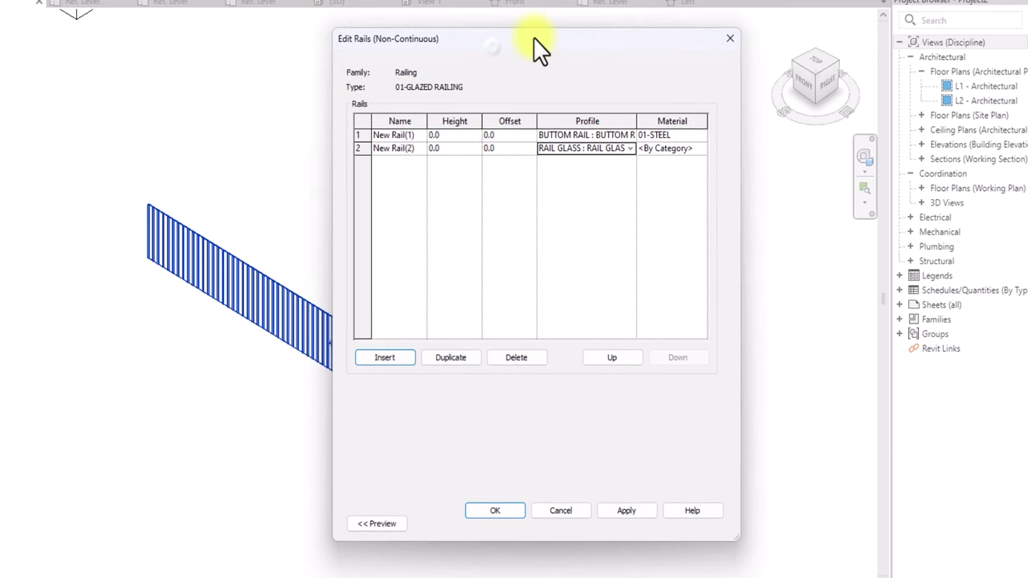
left_click(697, 149)
left_click(697, 149)
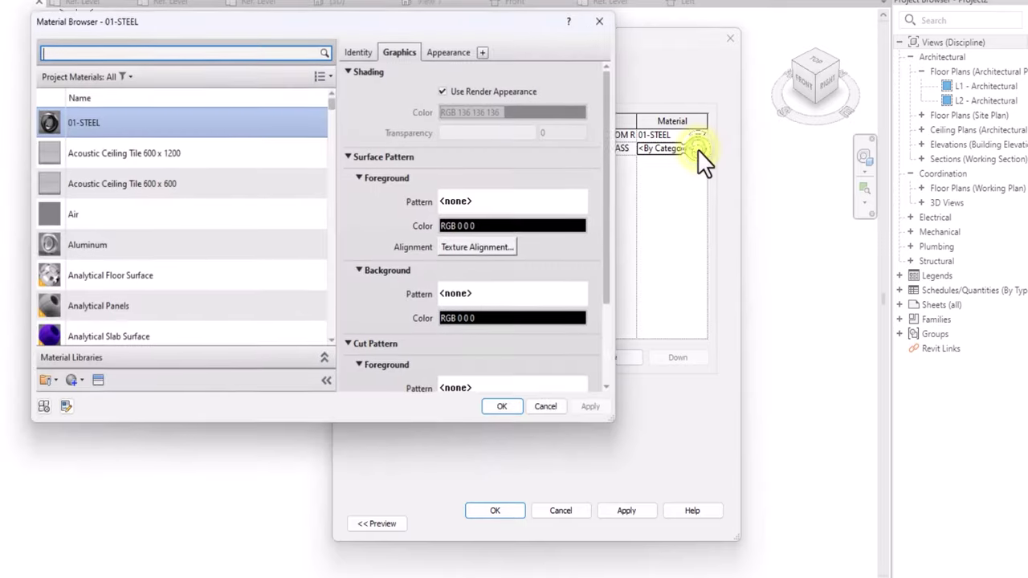
right_click(111, 117)
left_click(198, 146)
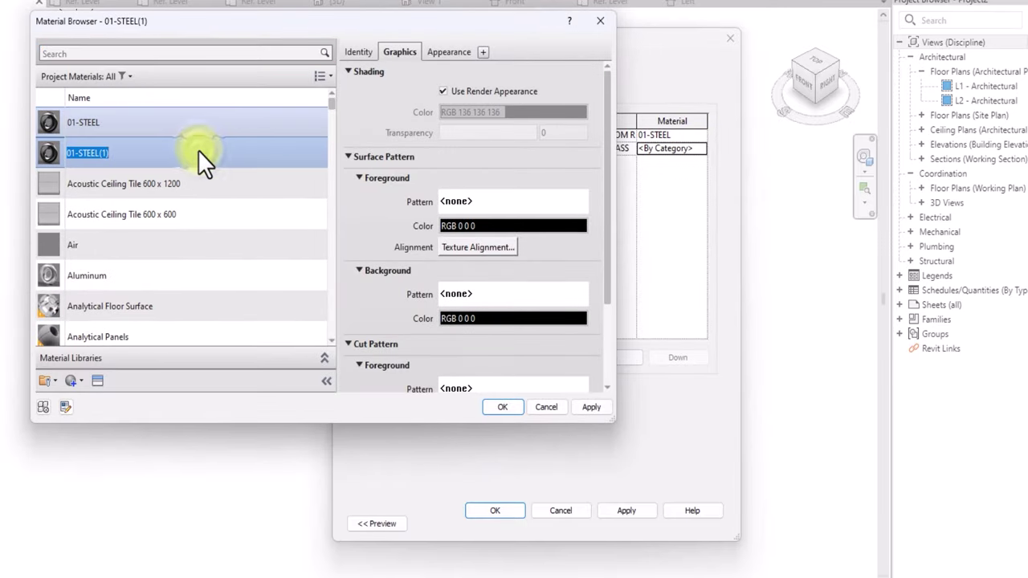
key("BackSpace")
type("01-")
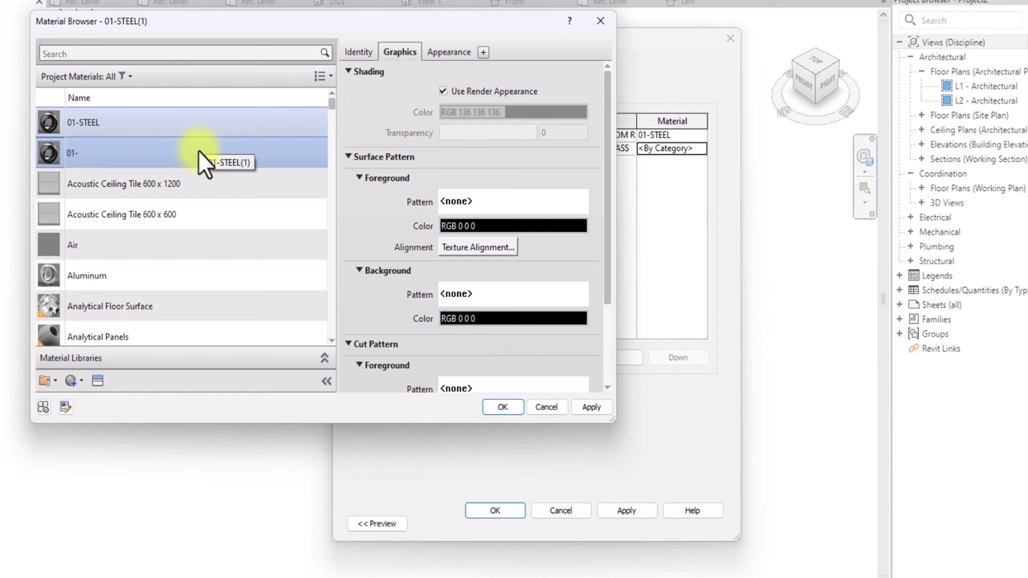
type("TINTED GLASS")
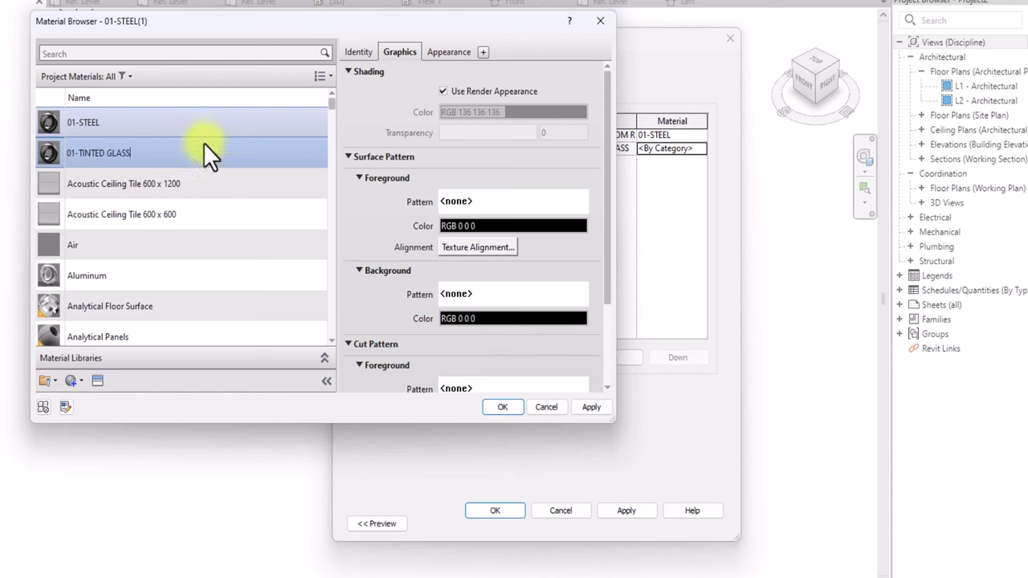
Replace the 01-TINTED GLASS material's appearance with the Glass - Heavy Color asset from the Glass appearance library
left_click(97, 380)
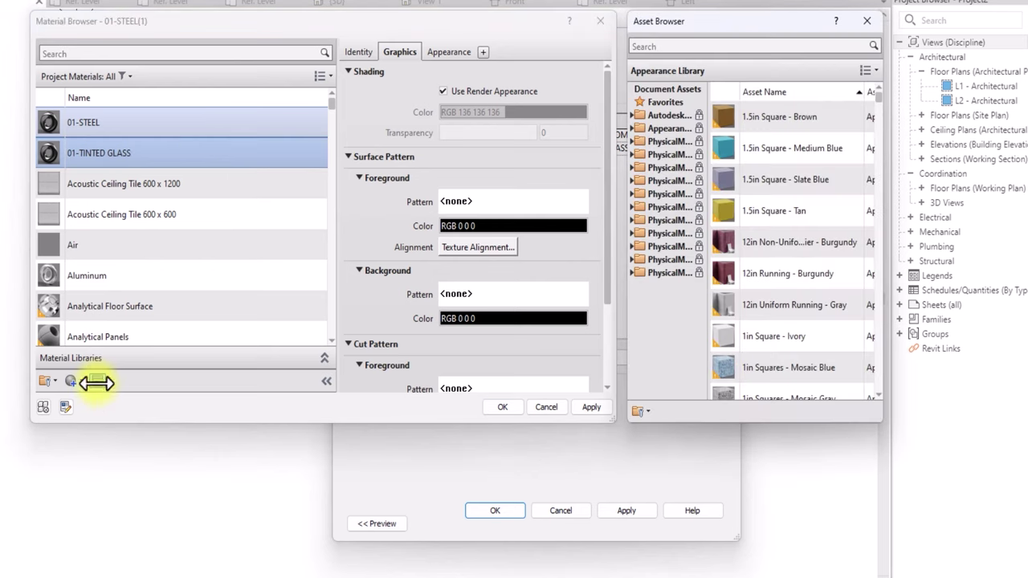
double_click(676, 128)
scroll(676, 127, "down", 3)
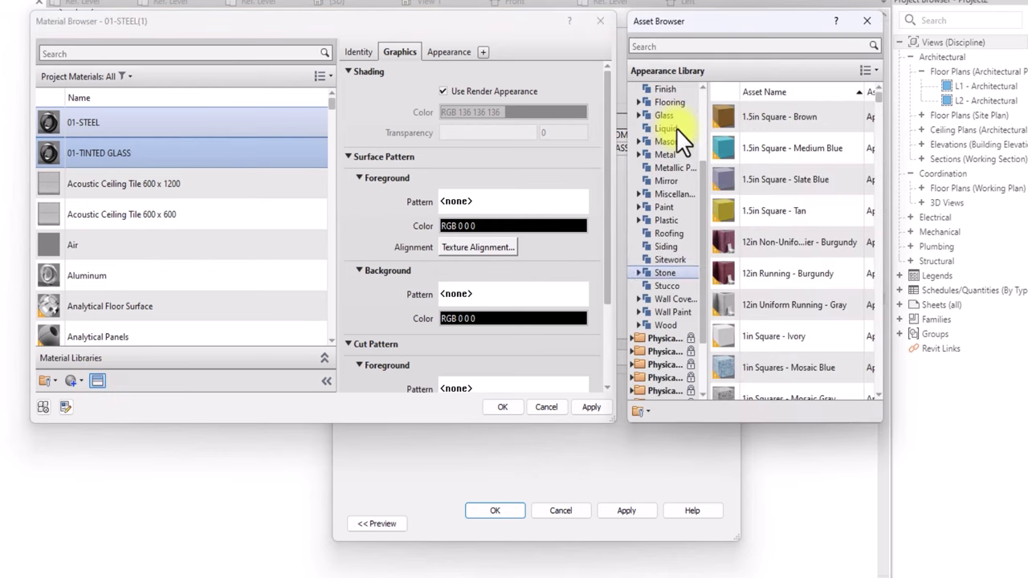
left_click(667, 117)
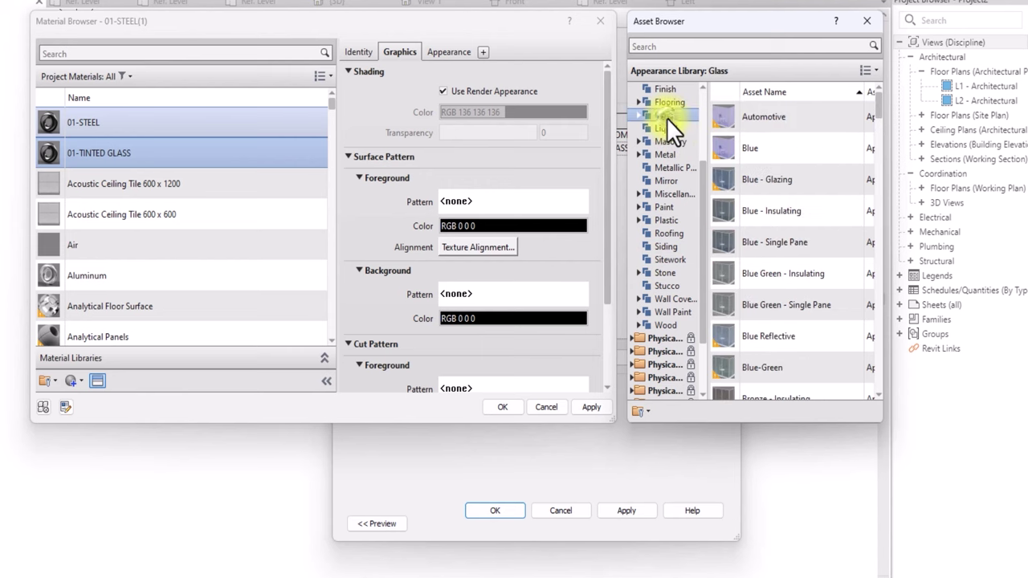
scroll(790, 286, "down", 10)
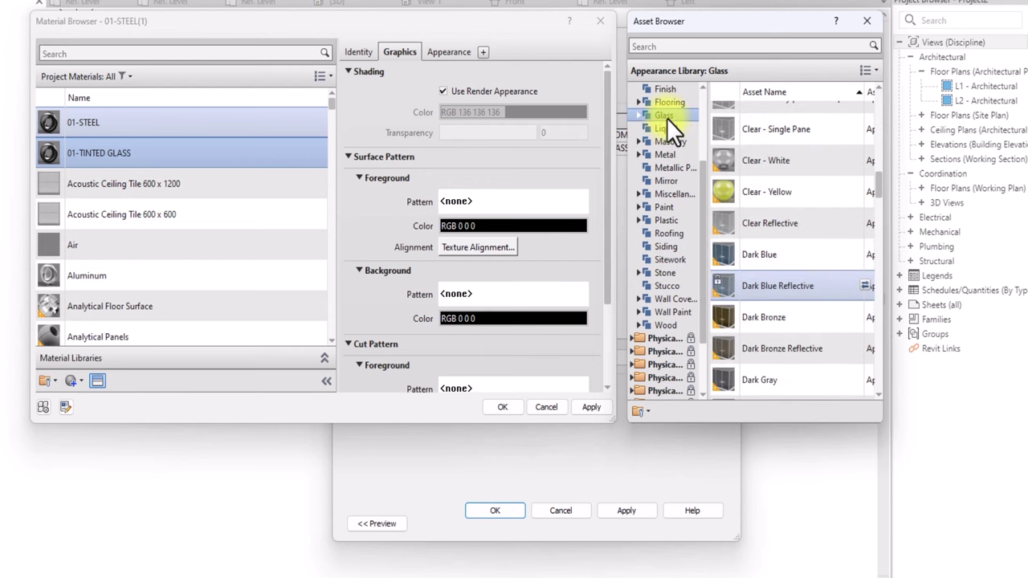
scroll(791, 297, "down", 5)
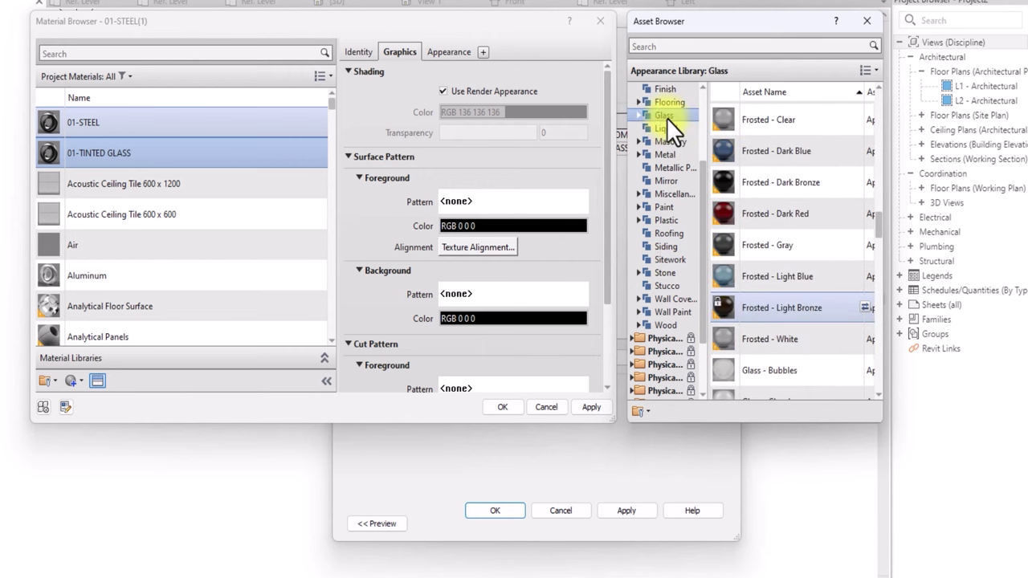
scroll(791, 254, "down", 2)
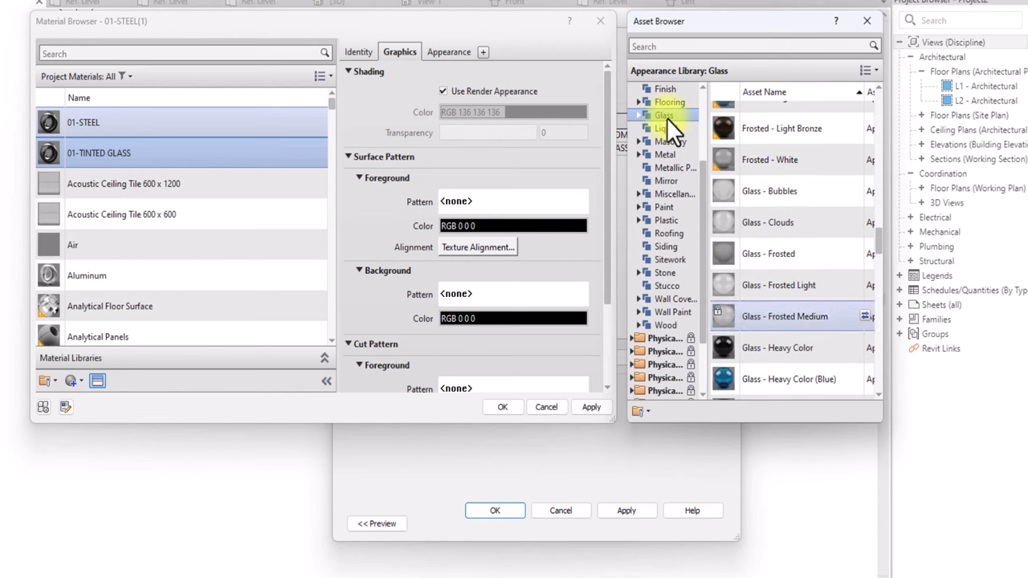
left_click(867, 345)
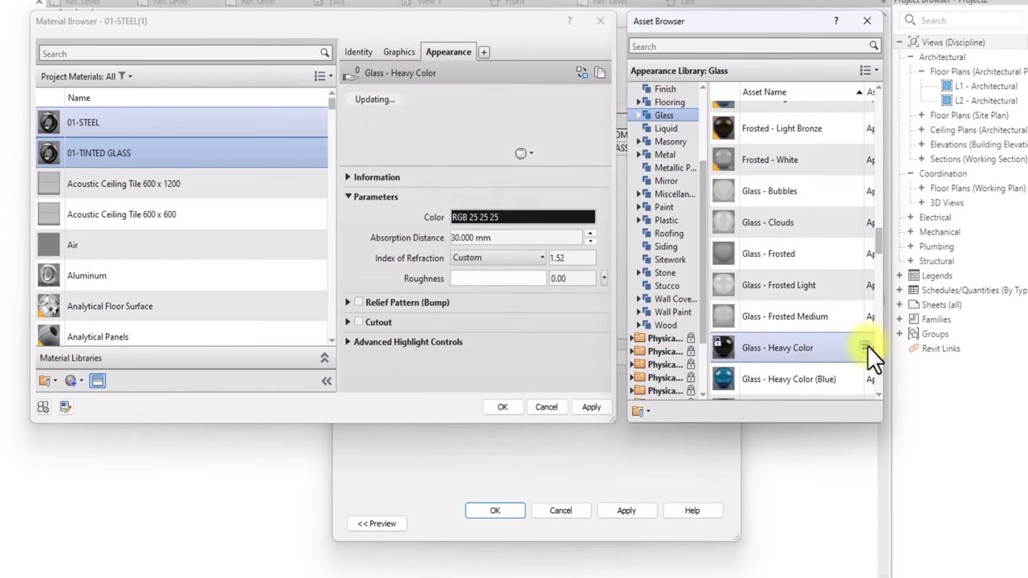
Assign 01-TINTED GLASS to the RAIL GLASS rail and apply the rail structure to the railing type
left_click(399, 51)
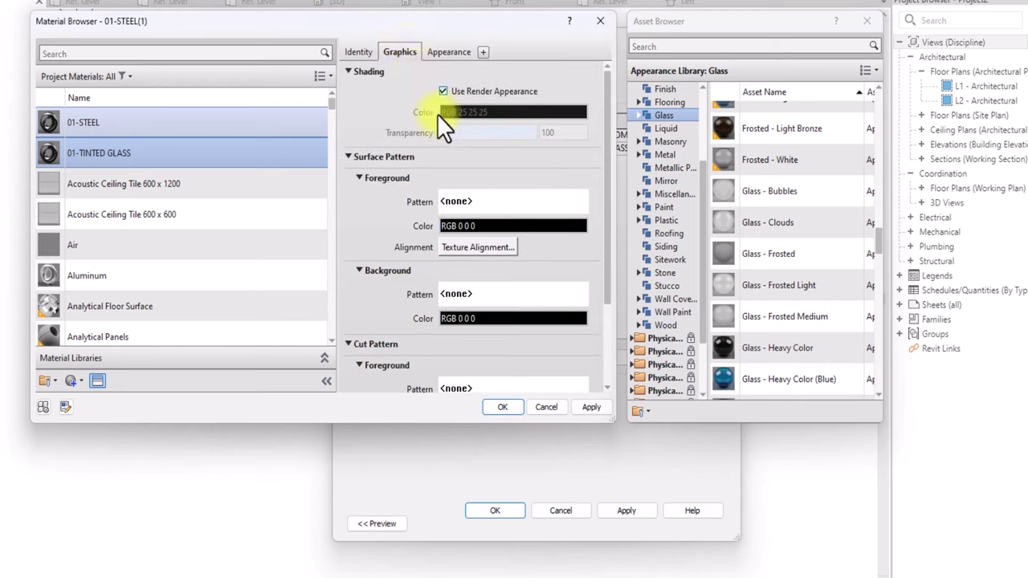
left_click(505, 409)
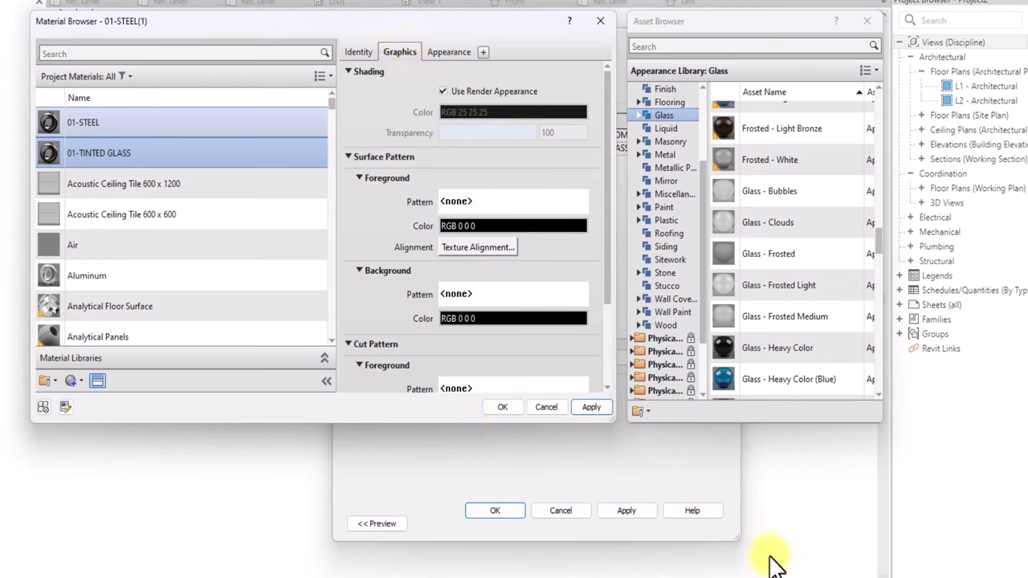
left_click(508, 408)
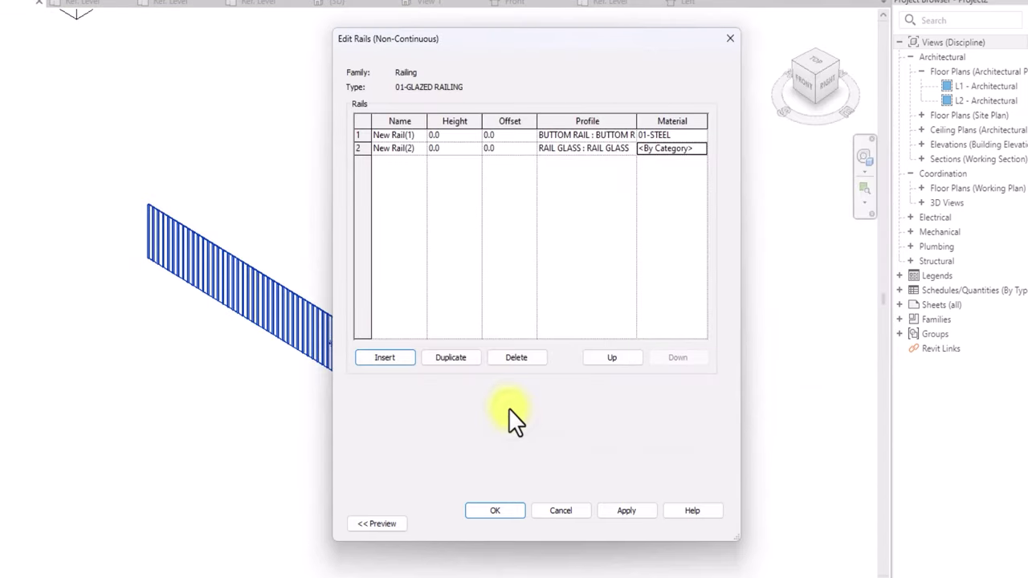
left_click(626, 511)
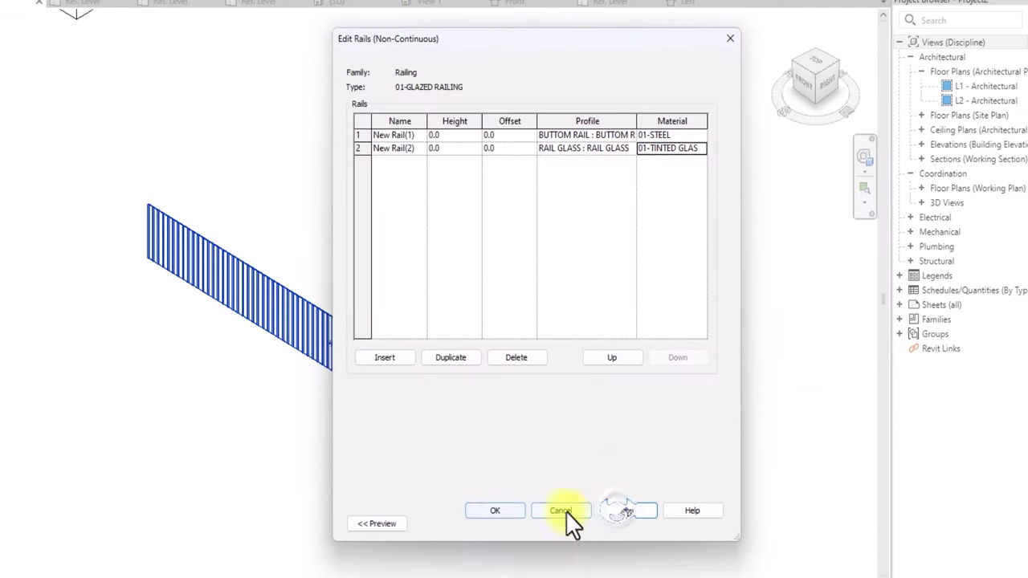
left_click(566, 513)
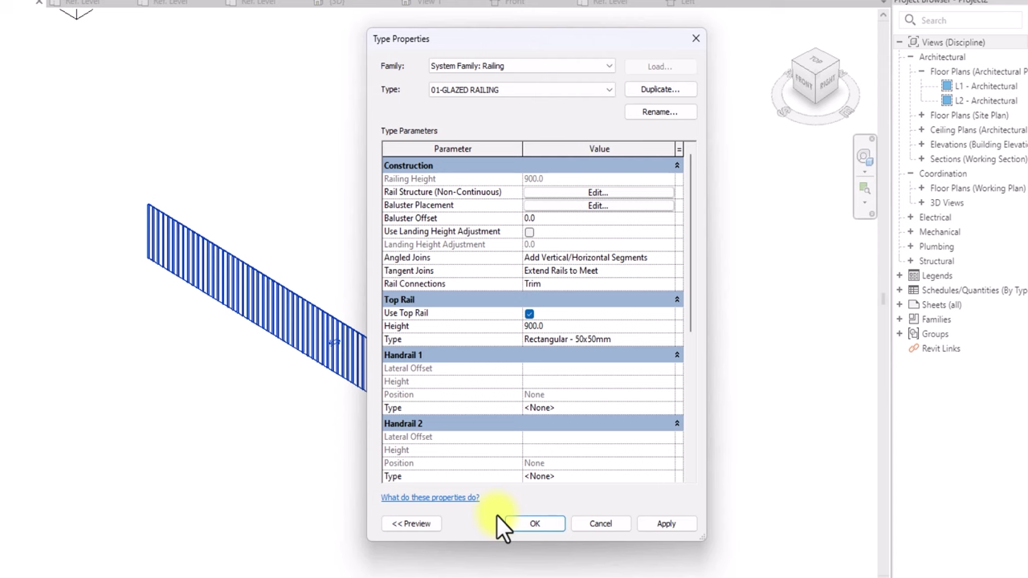
left_click(540, 523)
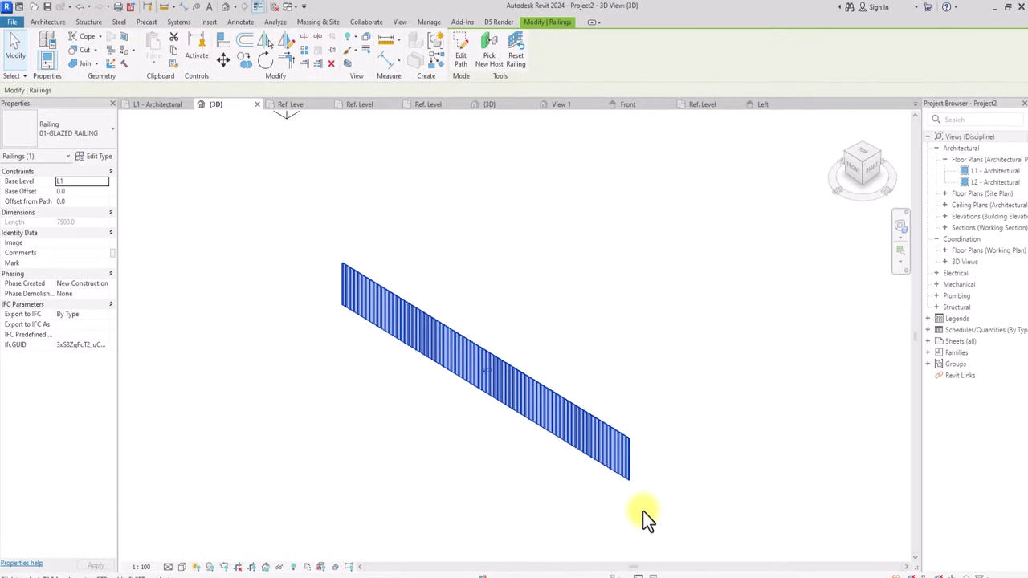
Set the 3D view's visual style to Realistic and its detail level to Fine
key("z")
key("f")
left_click(182, 567)
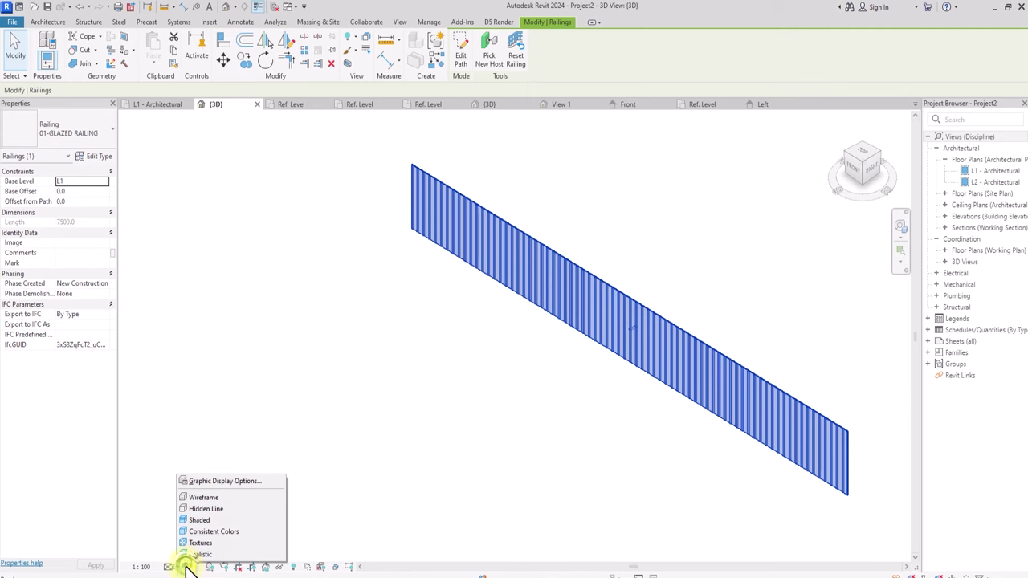
left_click(207, 522)
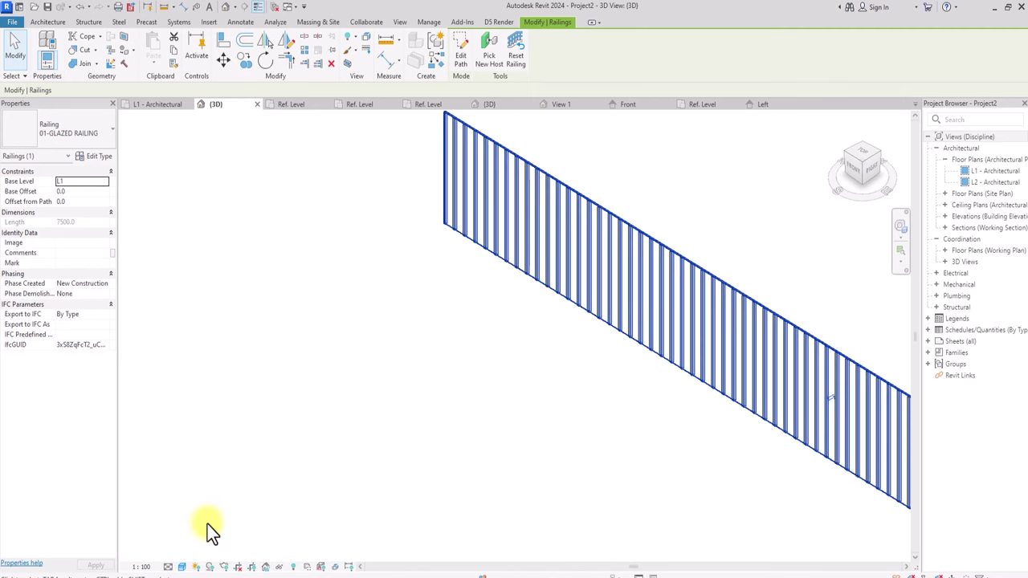
left_click(182, 567)
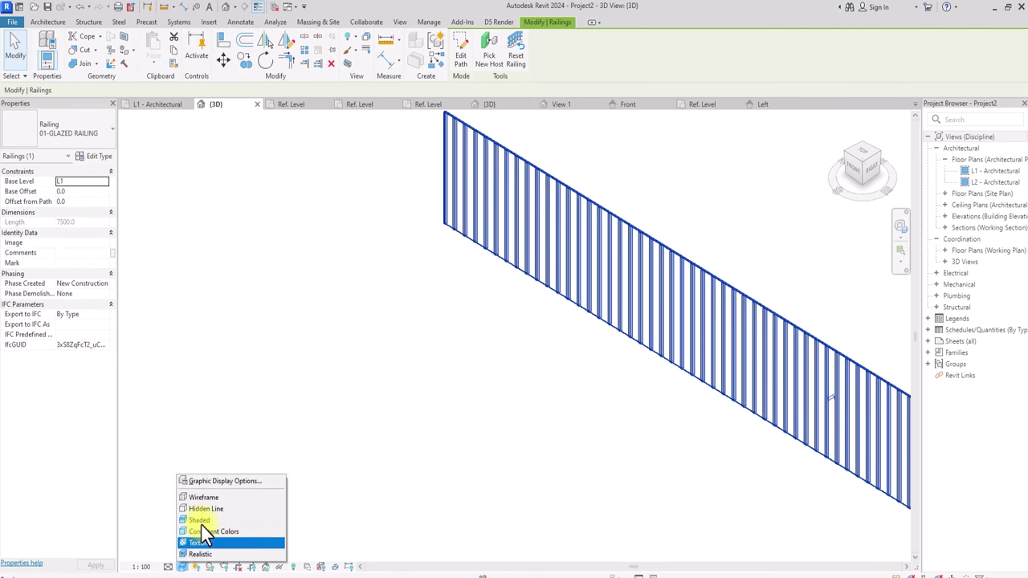
left_click(201, 554)
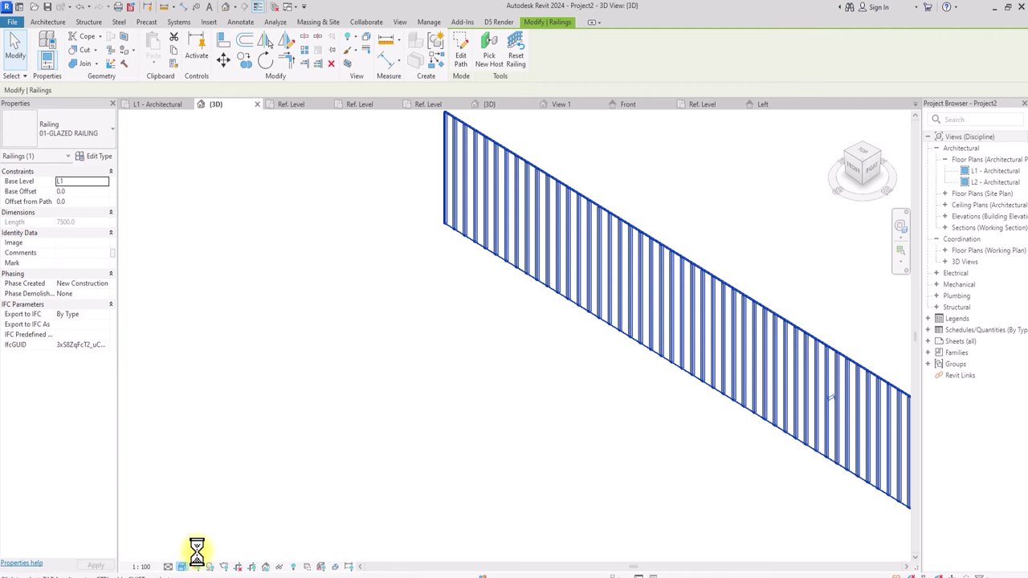
left_click(361, 415)
left_click(168, 566)
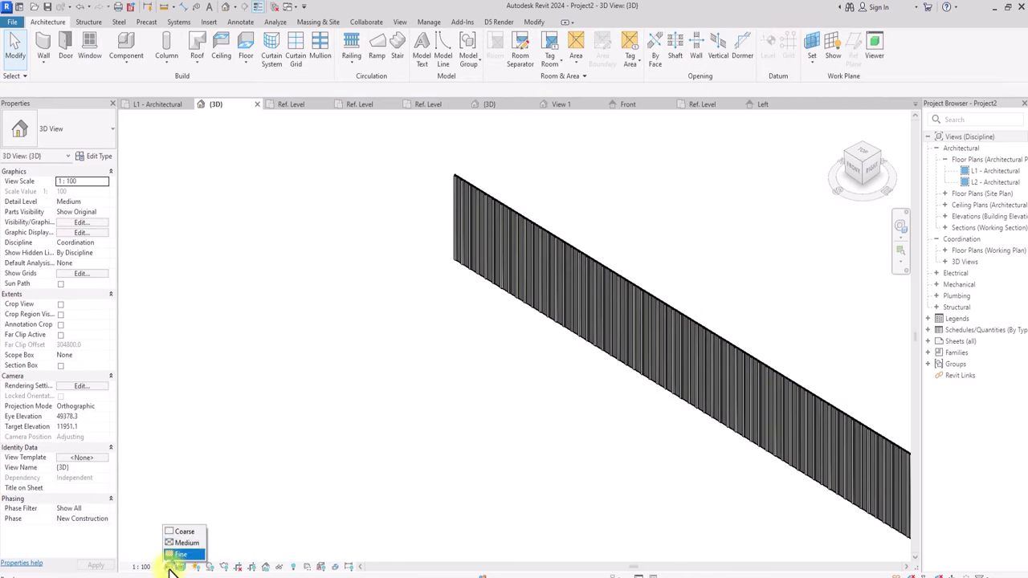
left_click(176, 555)
In the glazed railing type's baluster placement, set the main pattern's regular baluster to METAL CLIP BALUSTER : METAL CLIP BALUSTER
scroll(176, 560, "up", 5)
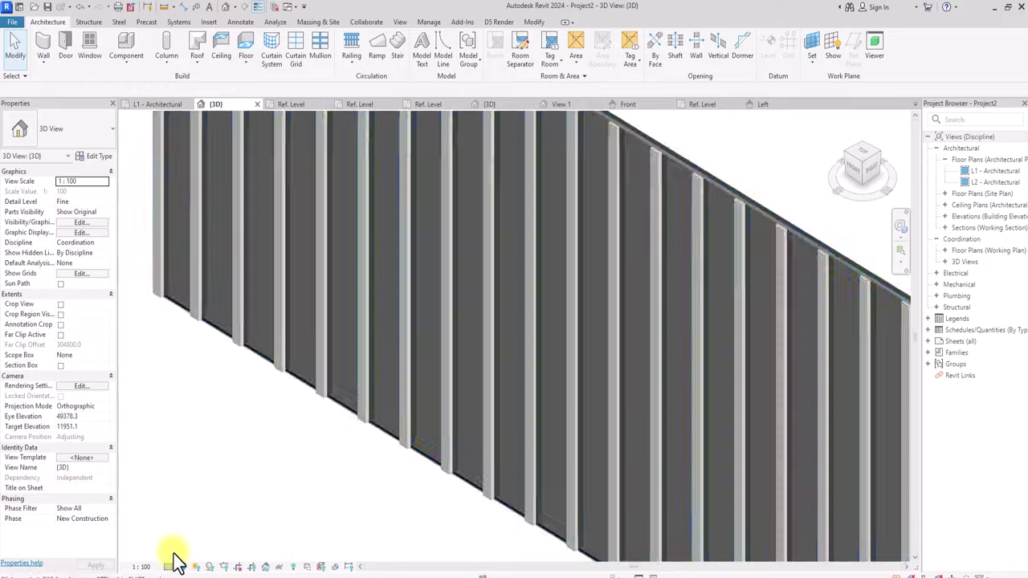
scroll(177, 560, "down", 3)
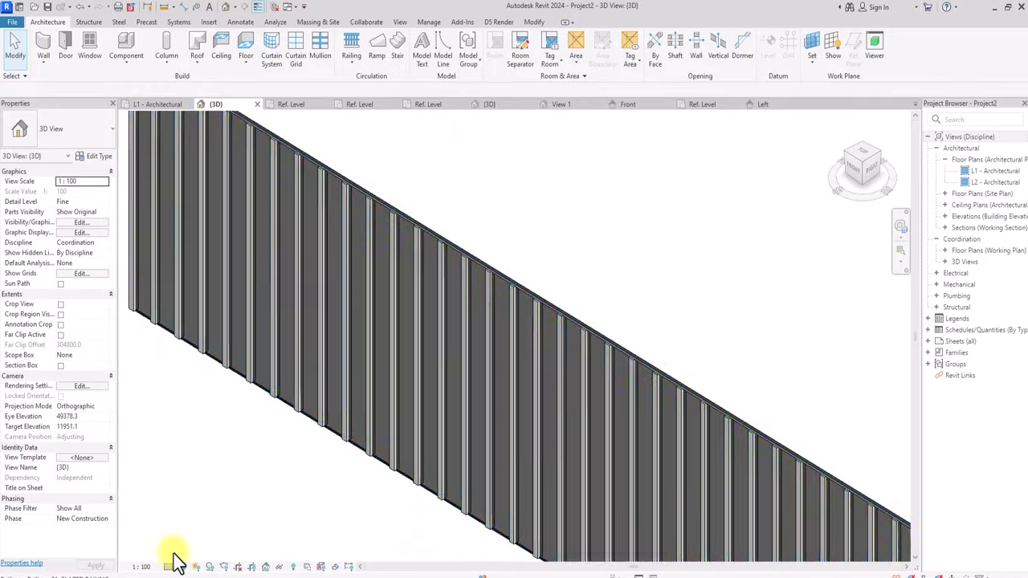
scroll(177, 560, "down", 2)
left_click(462, 420)
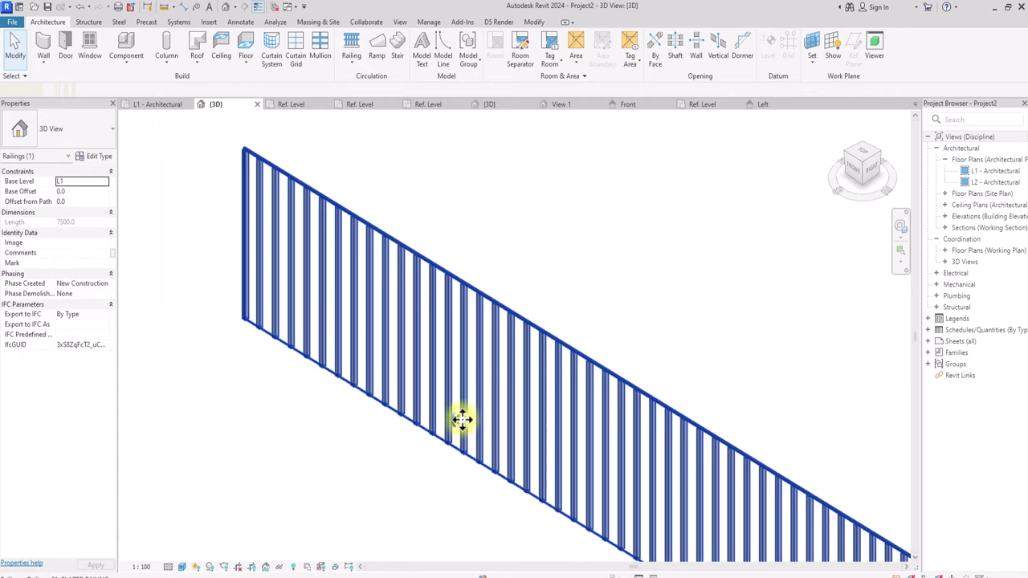
left_click(103, 157)
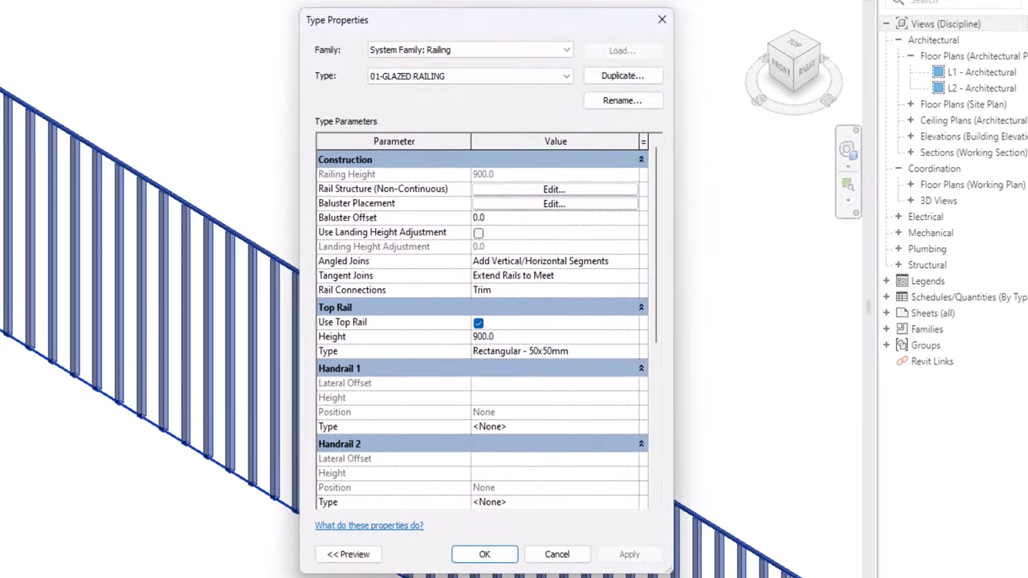
left_click(553, 204)
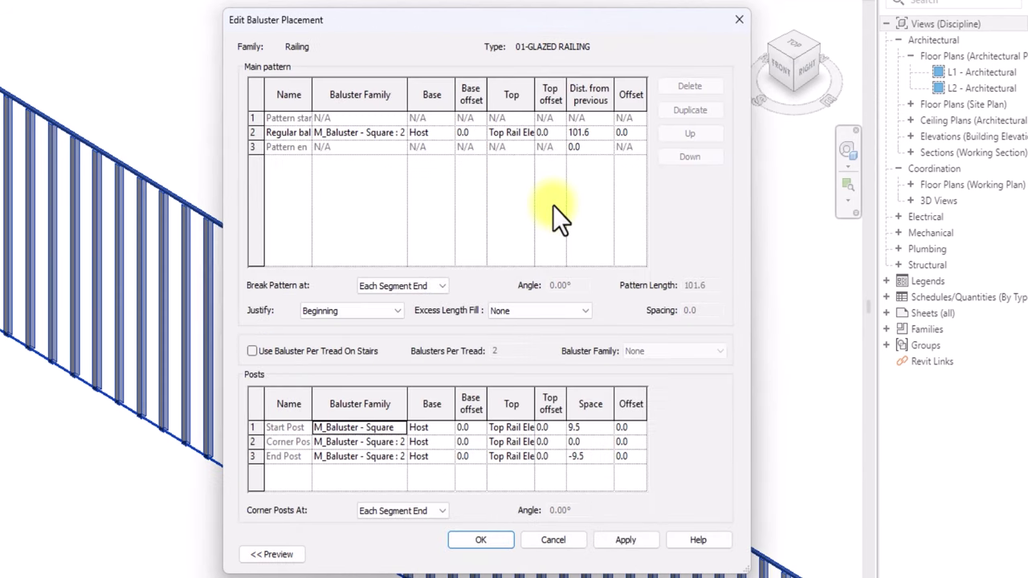
left_click(254, 134)
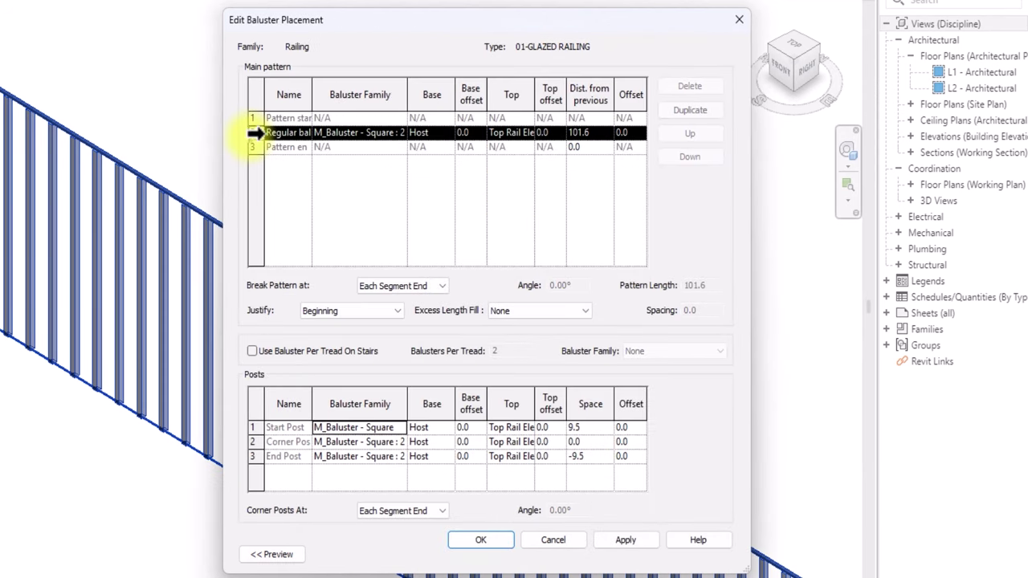
left_click(402, 135)
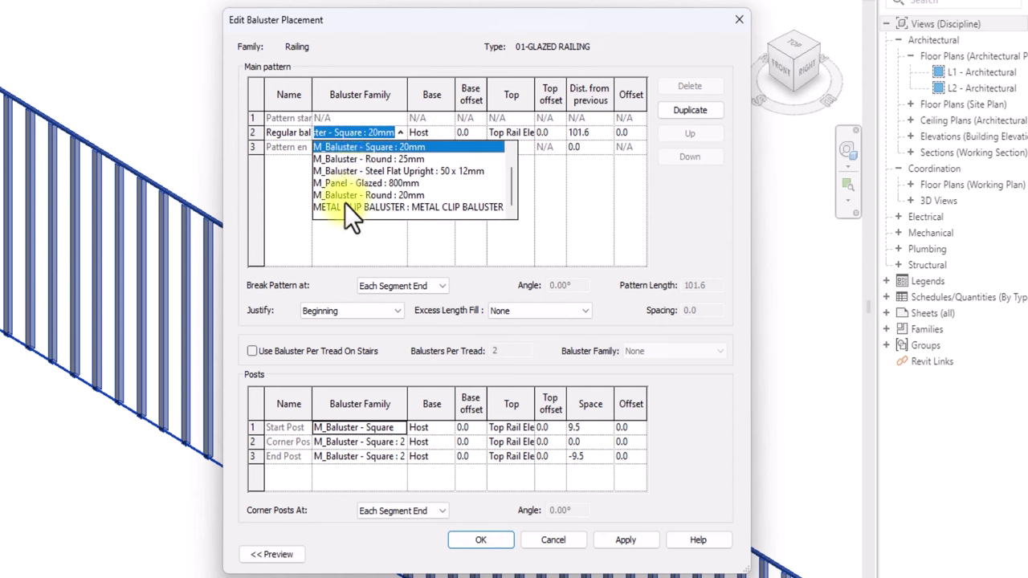
left_click(373, 207)
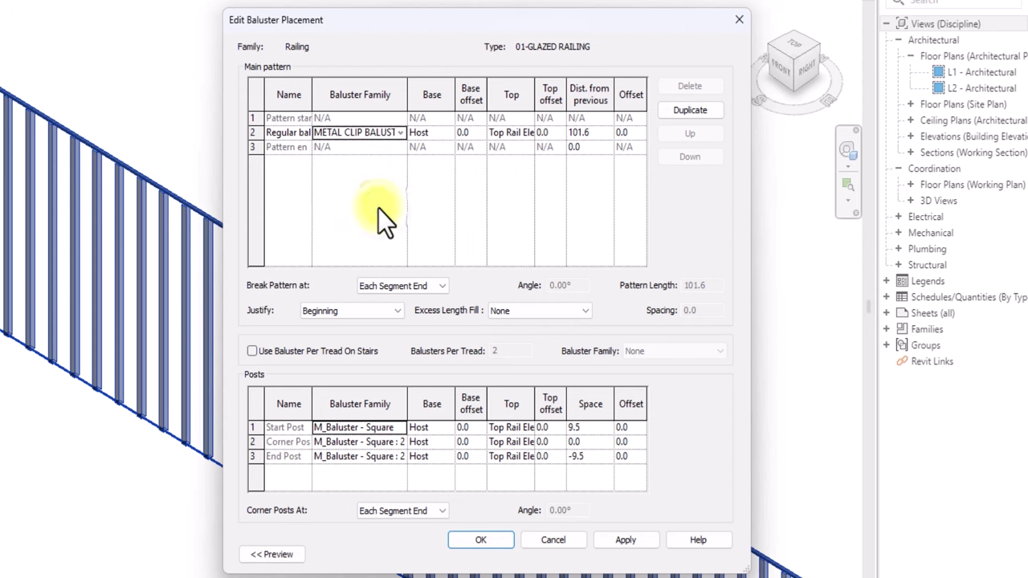
Set the regular baluster's distance from previous to 1000
left_click(603, 137)
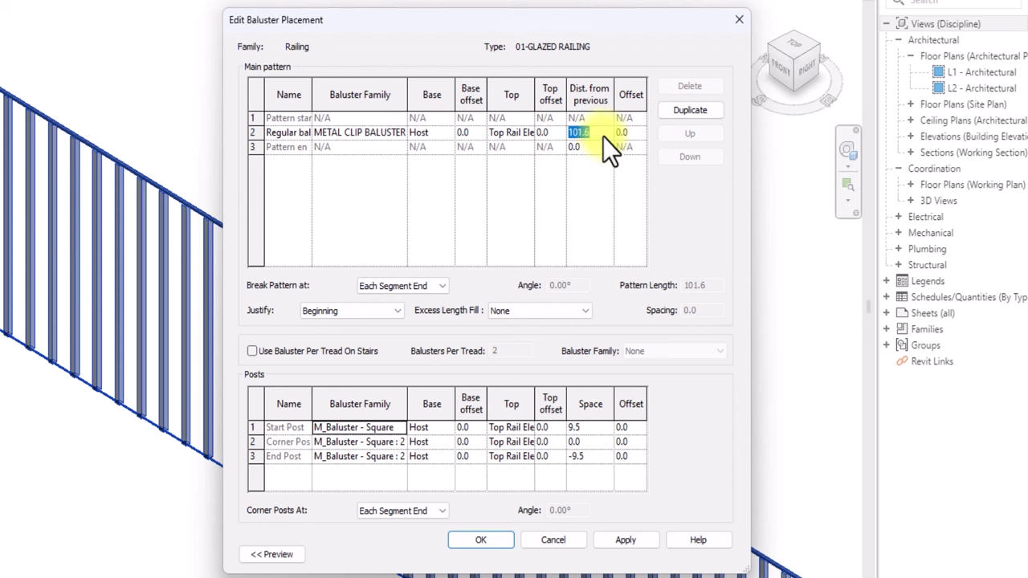
type("1000")
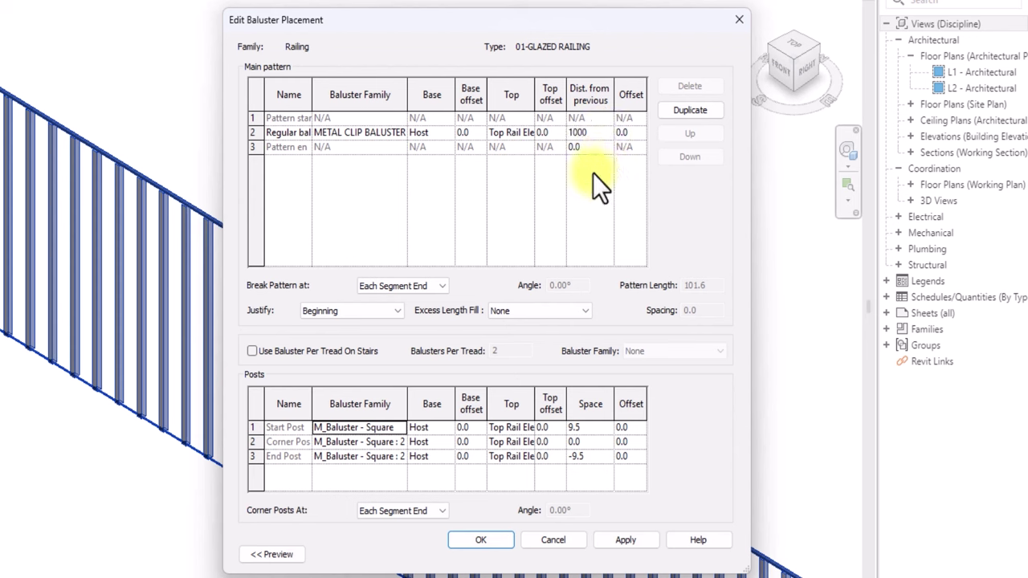
left_click(577, 233)
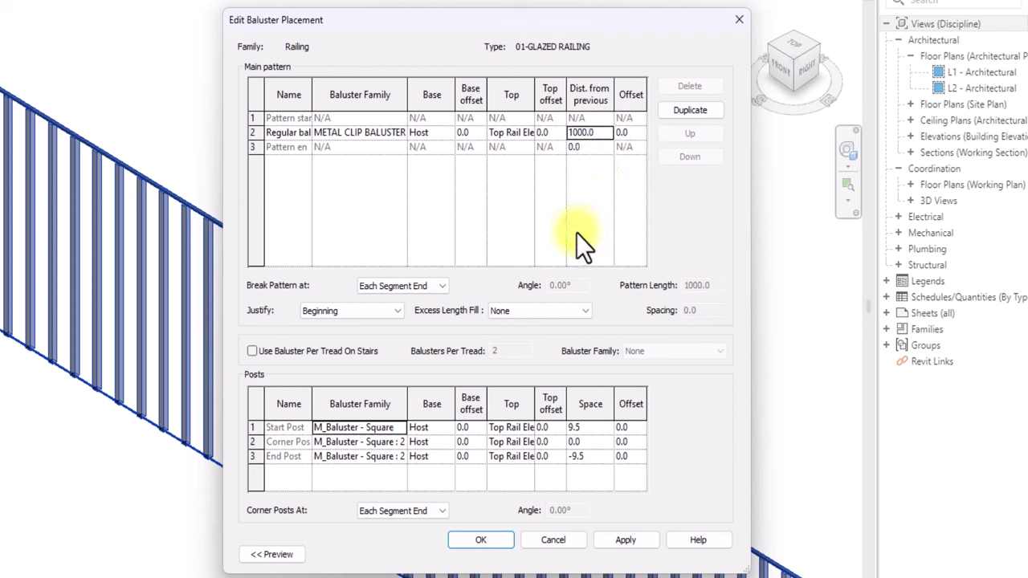
Set the start, corner and end posts to the METAL CLIP BALUSTER family and apply the baluster placement to the railing type
left_click(403, 430)
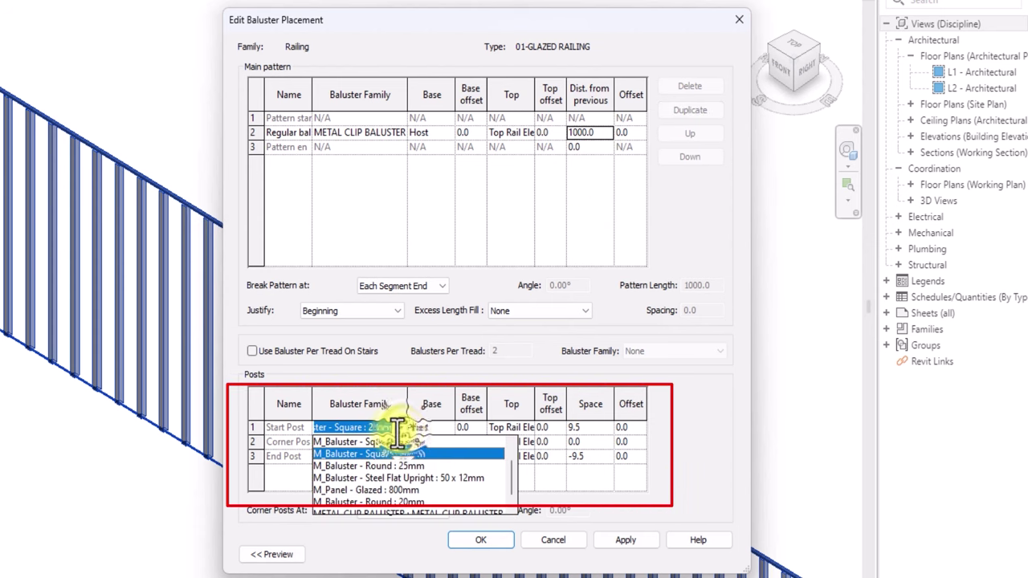
scroll(350, 502, "down", 1)
left_click(349, 506)
left_click(394, 444)
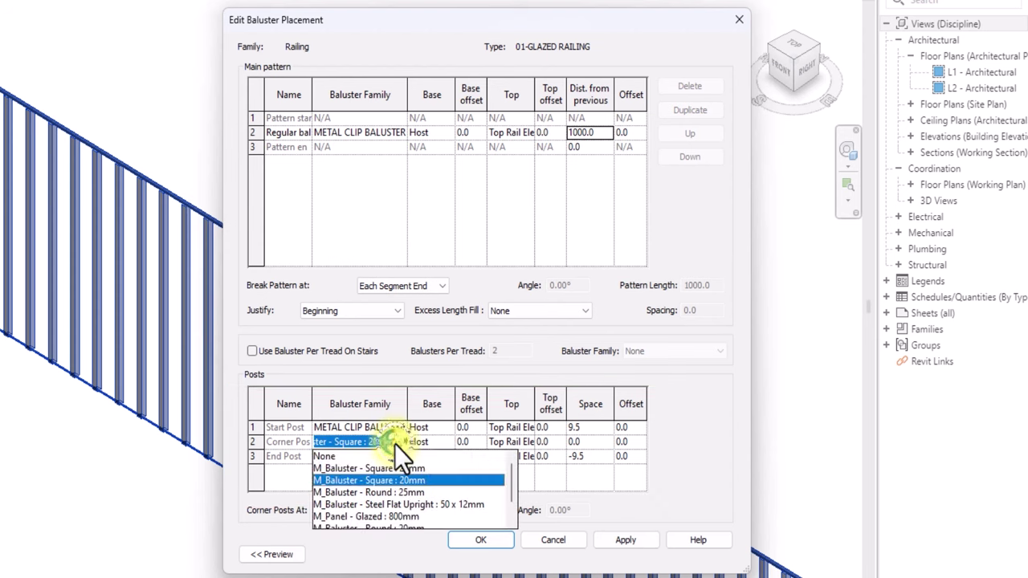
scroll(395, 444, "down", 1)
left_click(364, 514)
left_click(399, 457)
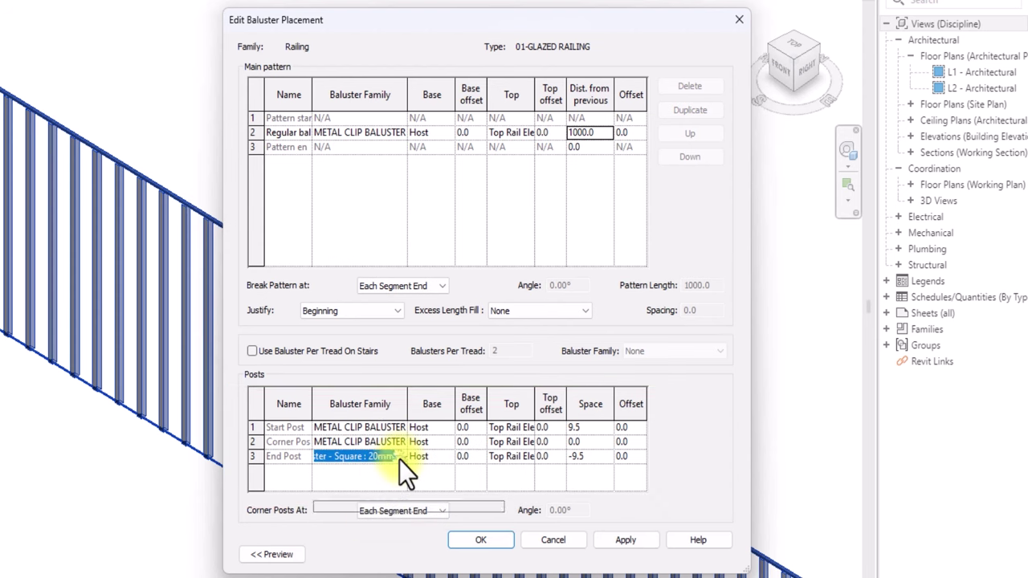
scroll(369, 527, "down", 1)
left_click(369, 528)
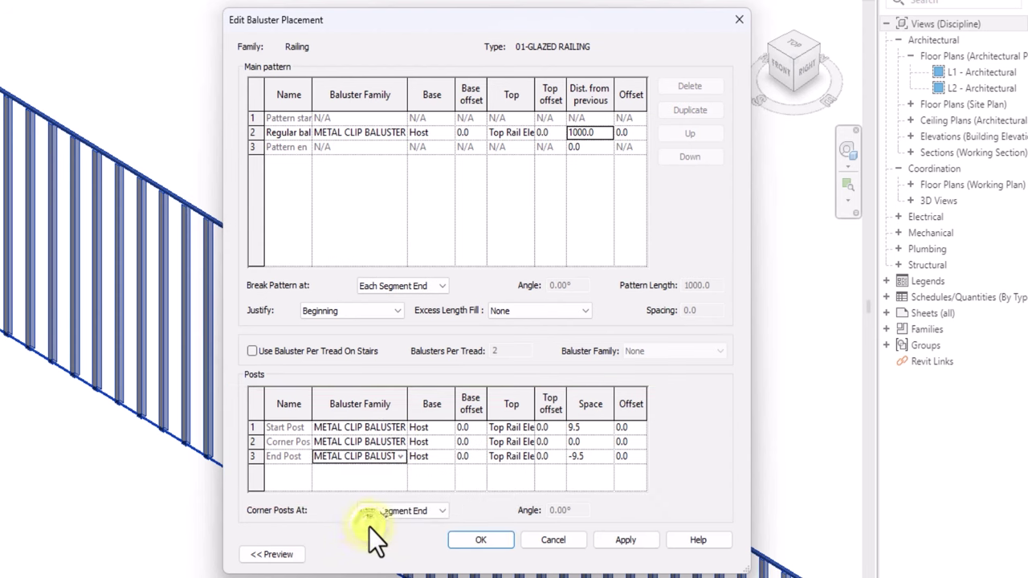
left_click(631, 536)
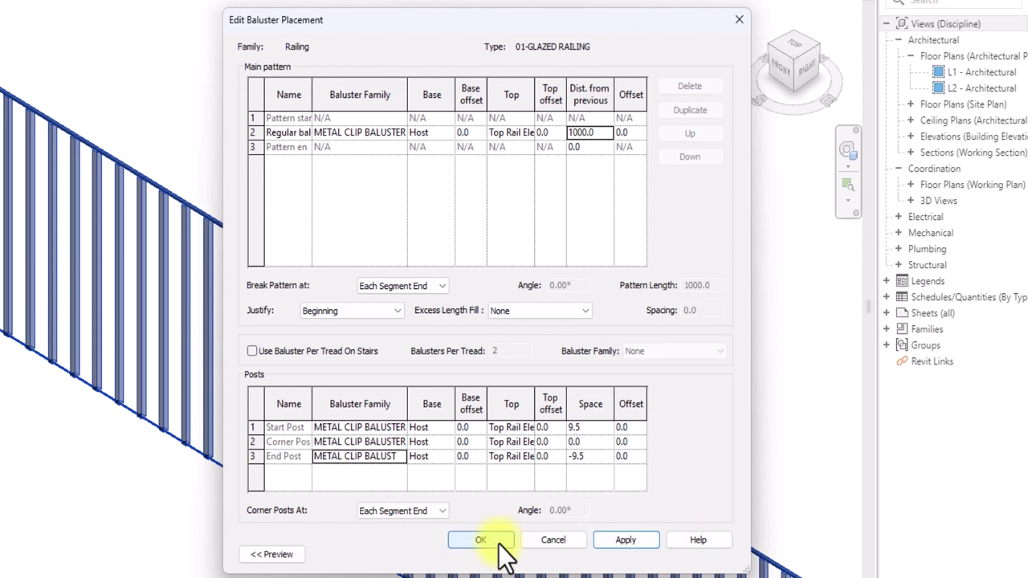
left_click(497, 543)
left_click(626, 552)
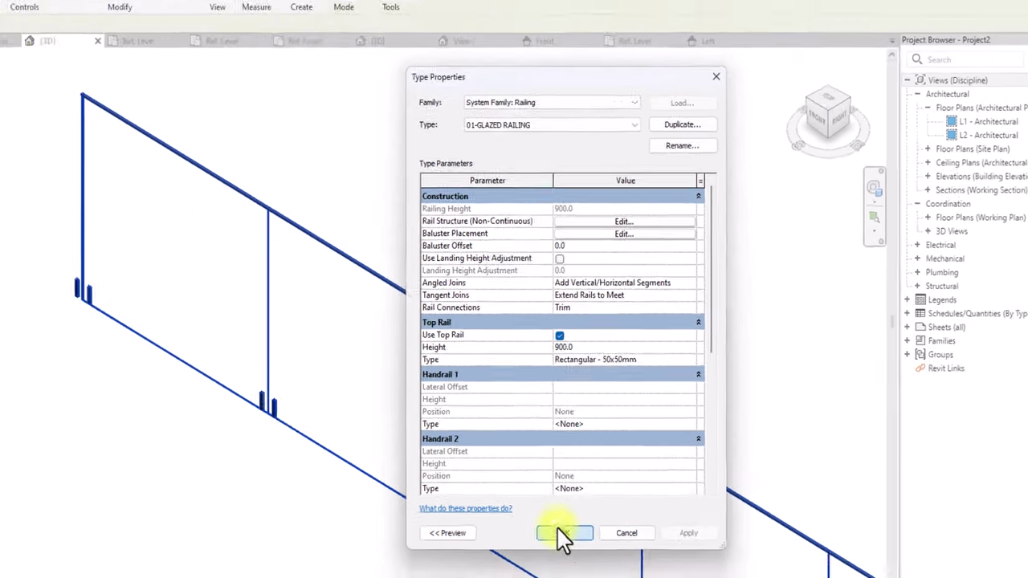
Confirm the glazed railing type's properties and inspect the metal clips along the straight railing in the 3D view
left_click(562, 534)
scroll(637, 513, "down", 3)
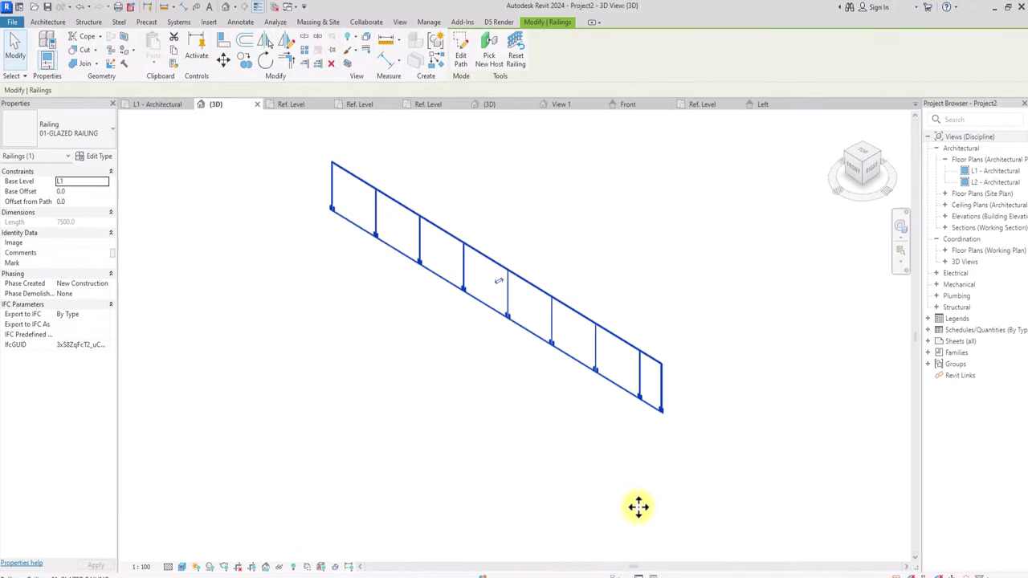
left_click(448, 339)
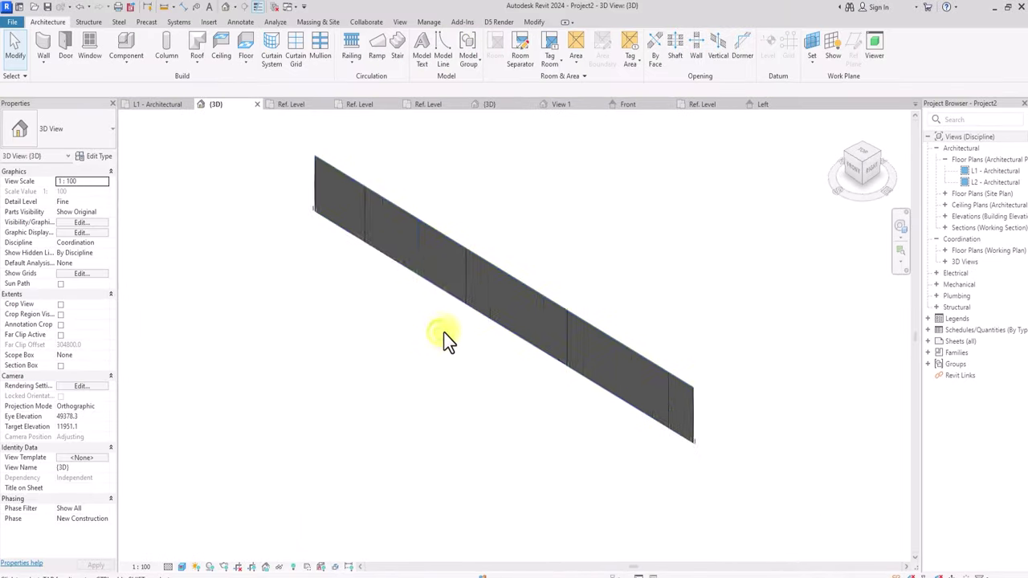
scroll(446, 339, "up", 5)
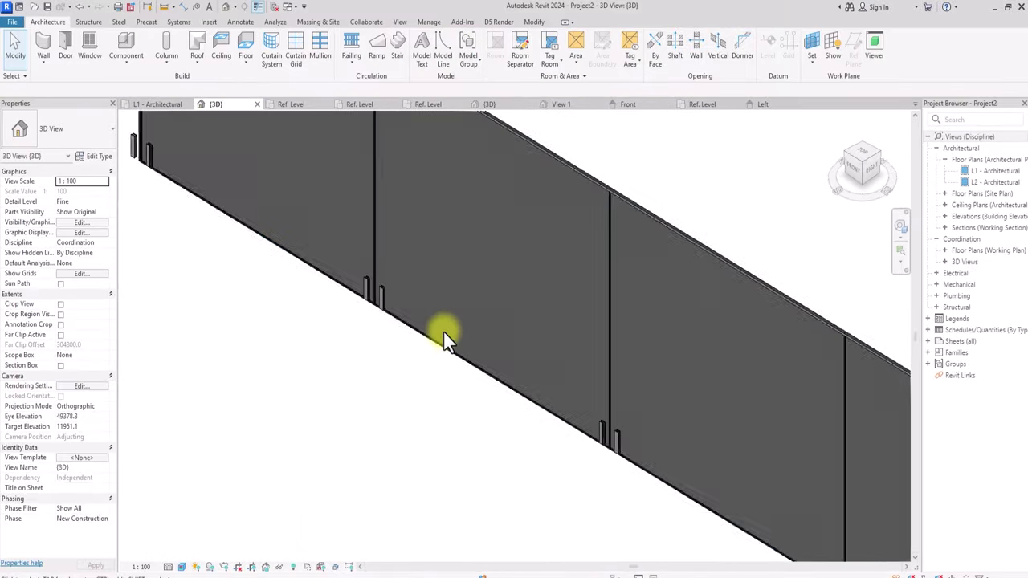
scroll(443, 331, "down", 5)
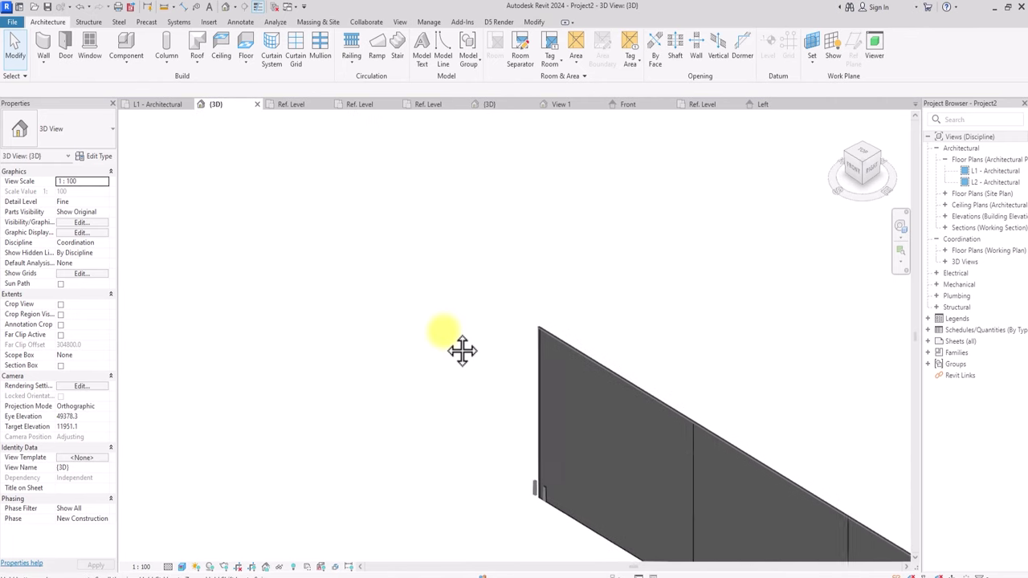
Change both stair railings from Handrail - Rectangular to the 01-GLAZED RAILING type
scroll(443, 332, "up", 6)
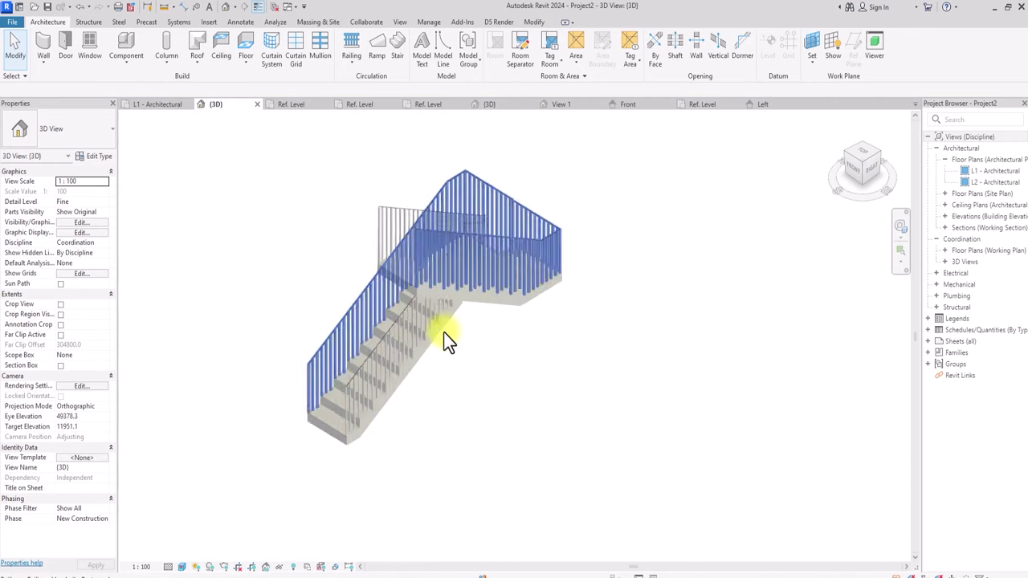
left_click(357, 308)
scroll(364, 319, "up", 2)
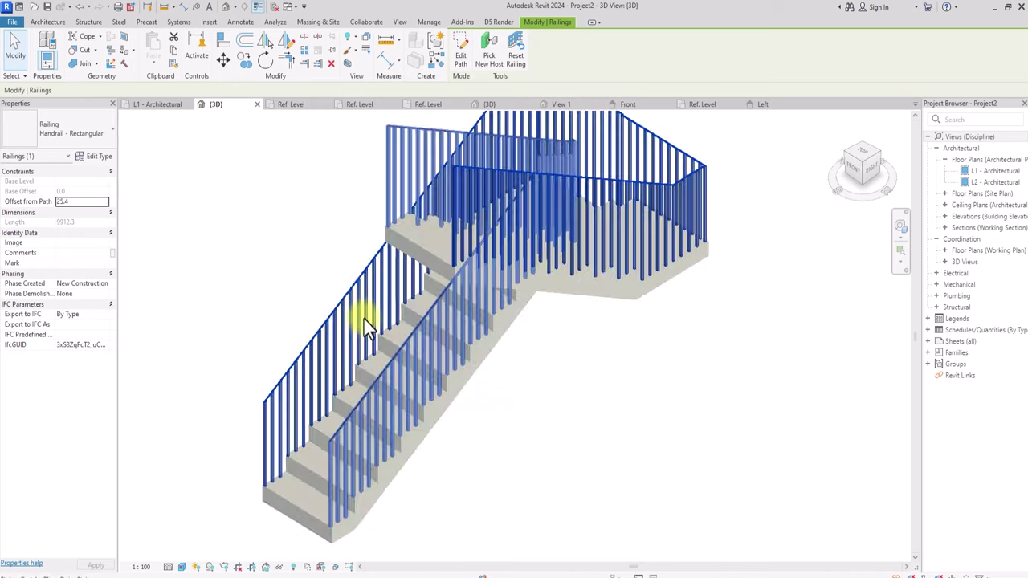
left_click(390, 356, "ctrl")
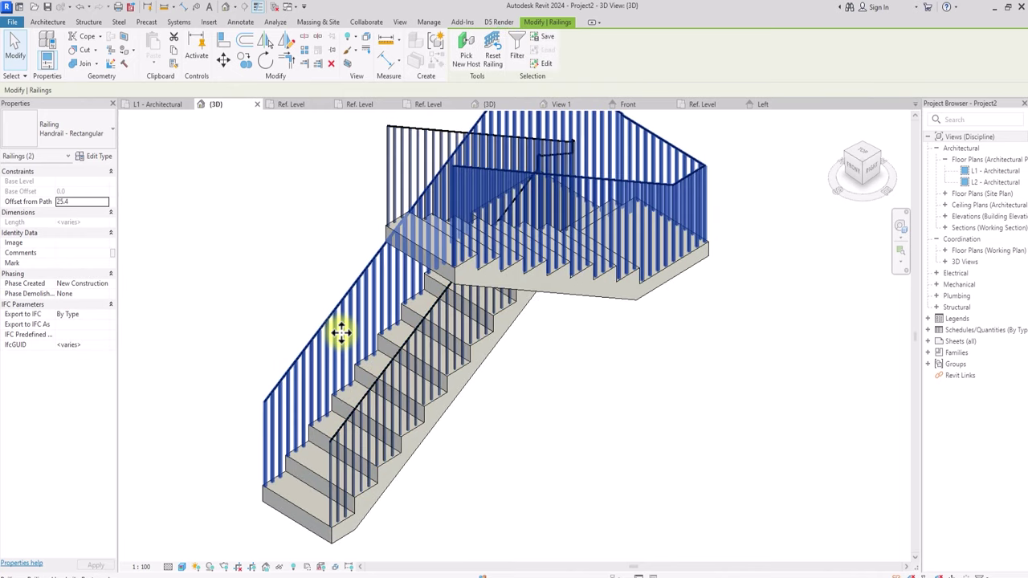
key("Escape")
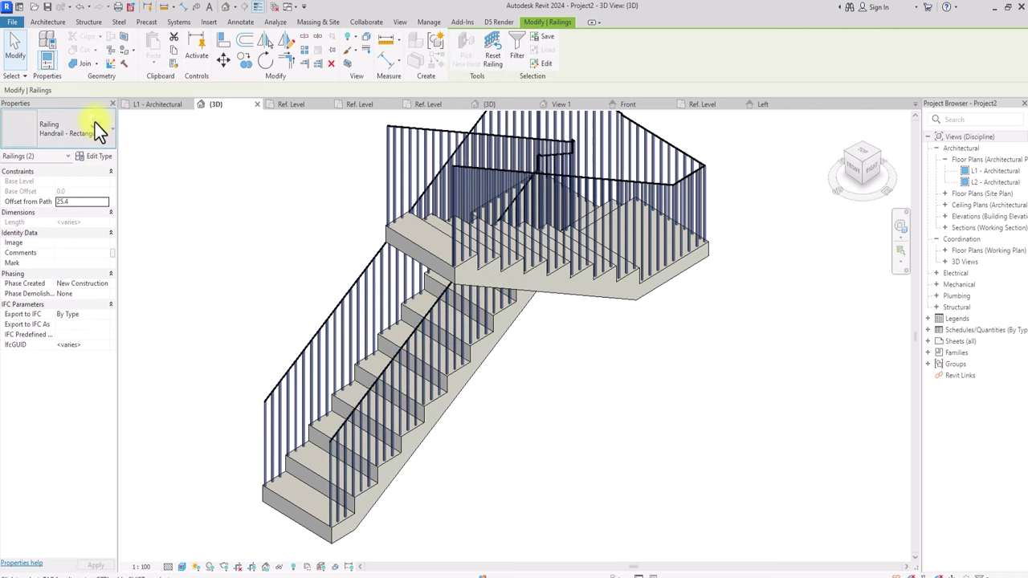
left_click(94, 124)
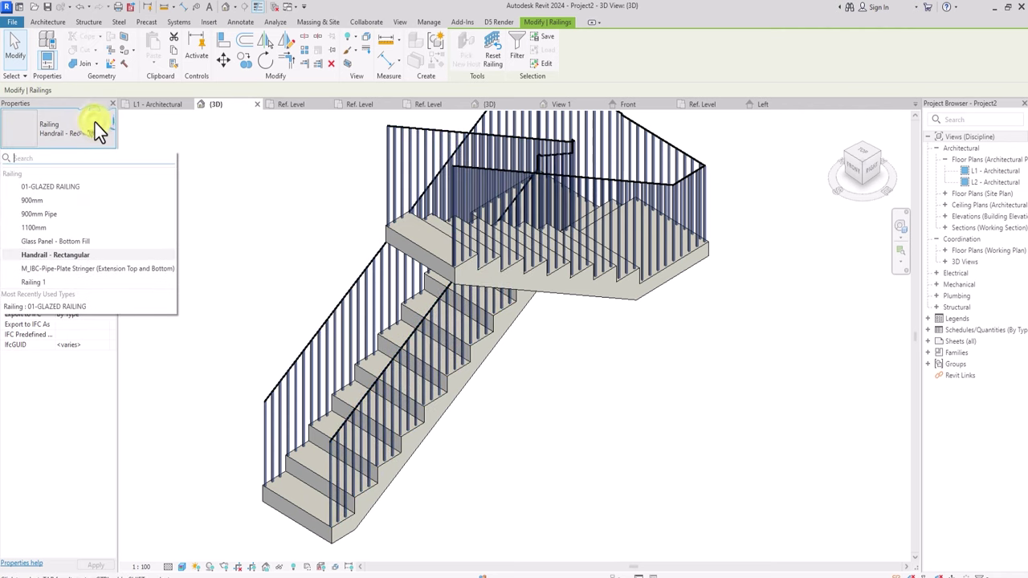
left_click(48, 186)
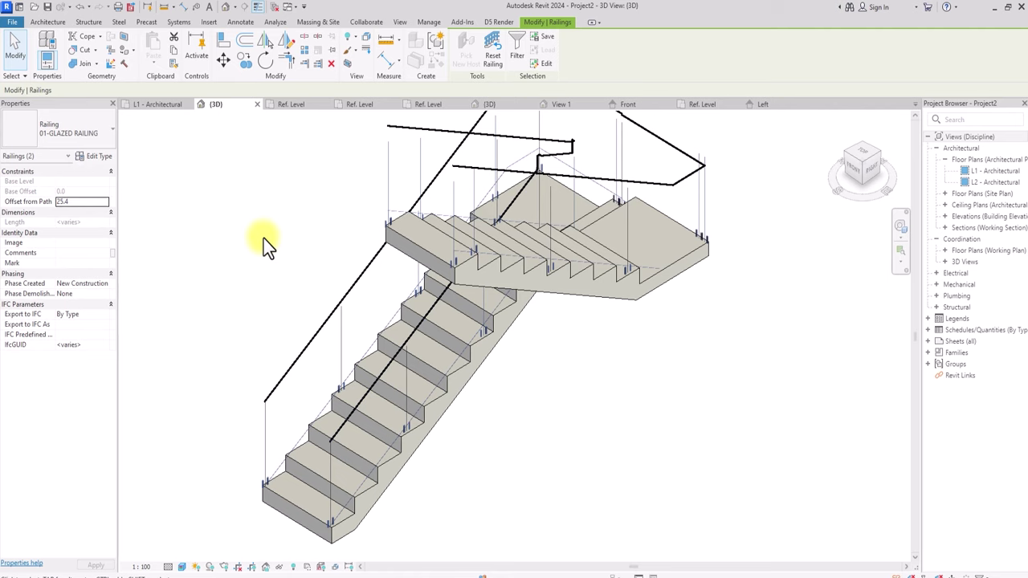
Examine the glazed railings on the stair's landing and flights, and view the straight railing from its opposite side
left_click(648, 342)
scroll(647, 342, "up", 10)
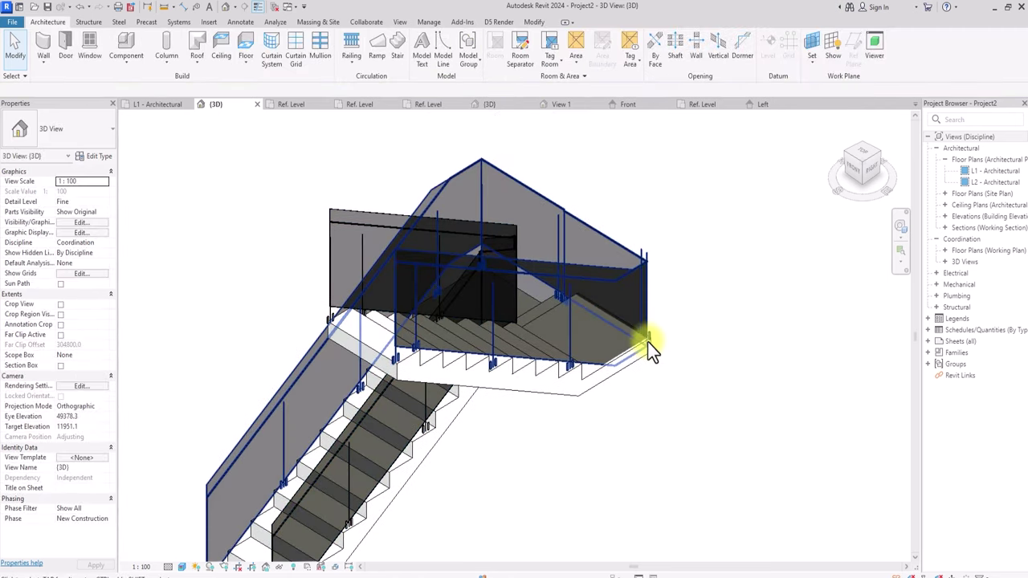
scroll(647, 341, "down", 12)
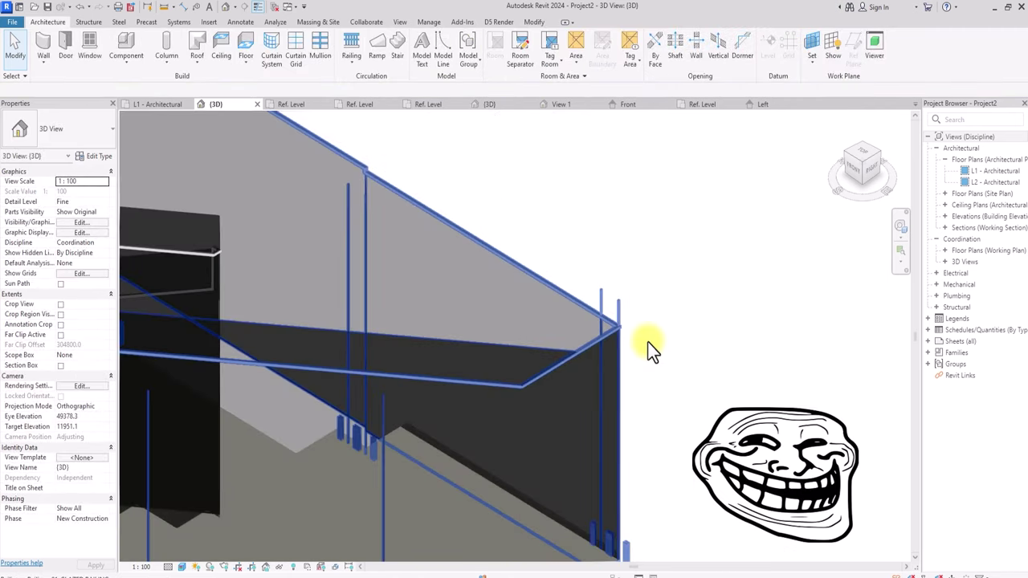
scroll(647, 341, "up", 10)
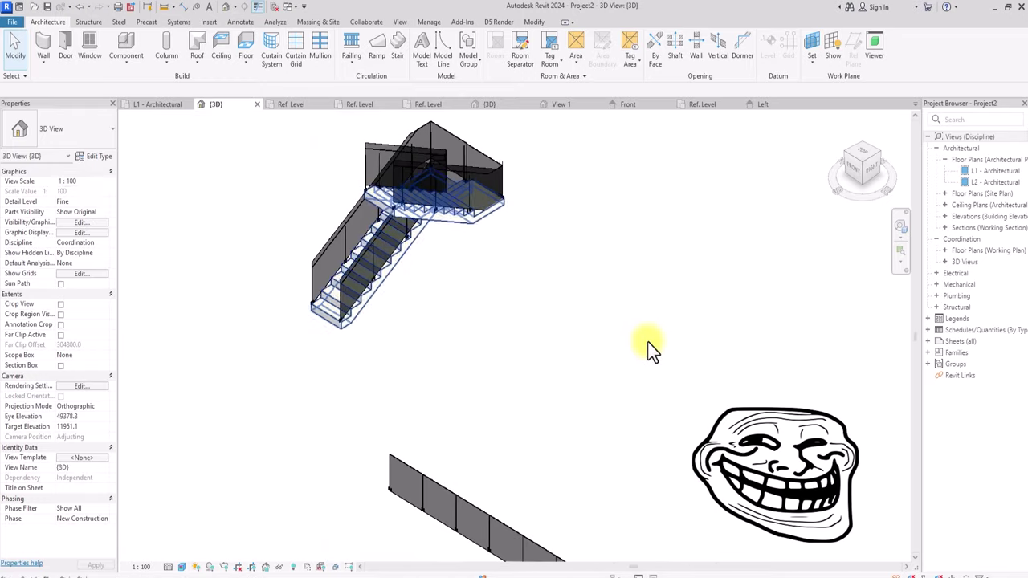
scroll(647, 341, "up", 5)
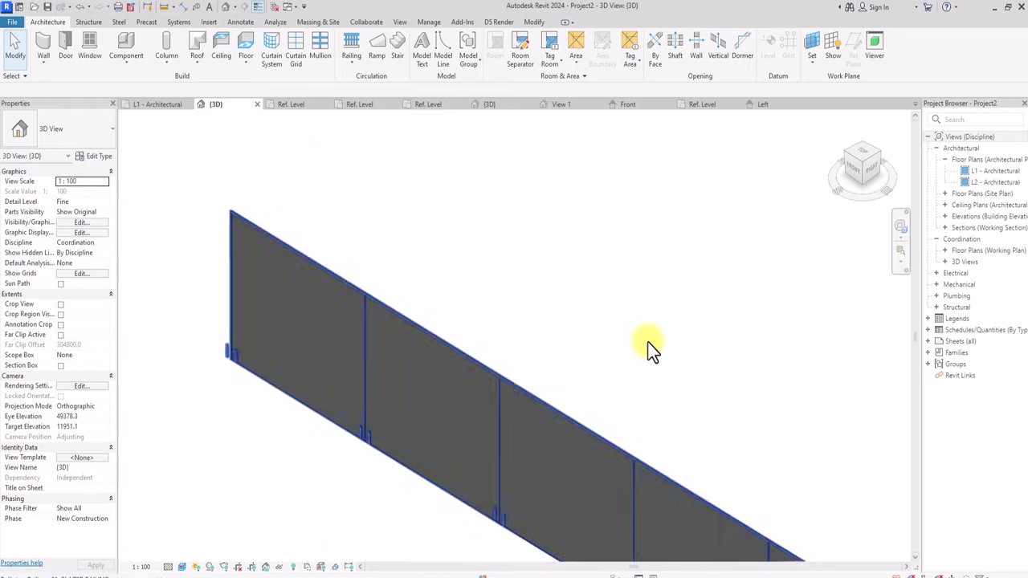
scroll(647, 342, "down", 5)
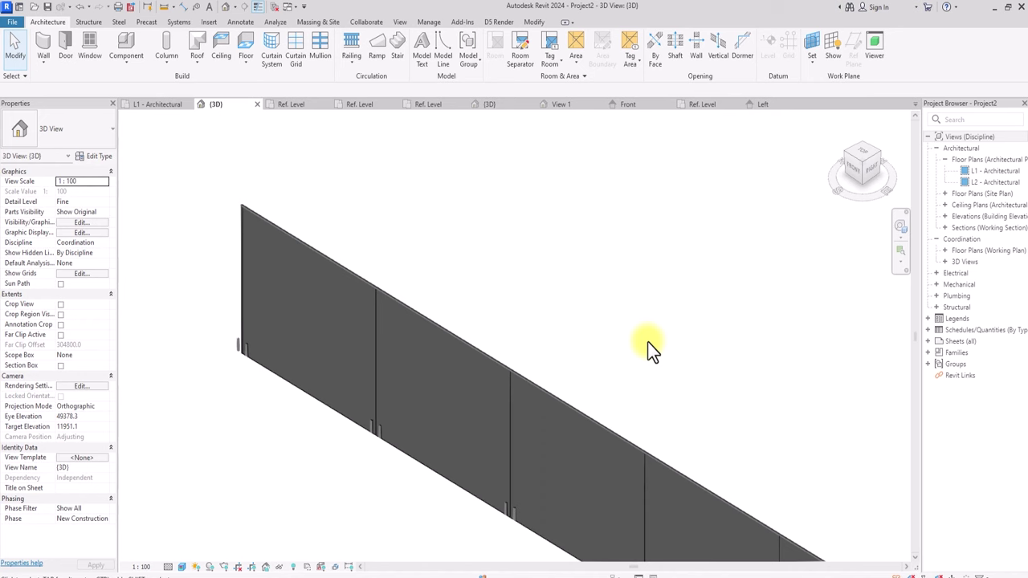
mouse_move(647, 341)
middle_mouse_down("shift")
mouse_move(468, 232)
mouse_move(803, 165)
mouse_move(597, 165)
mouse_move(699, 284)
mouse_move(131, 211)
mouse_move(711, 177)
mouse_move(770, 233)
middle_mouse_up("shift")
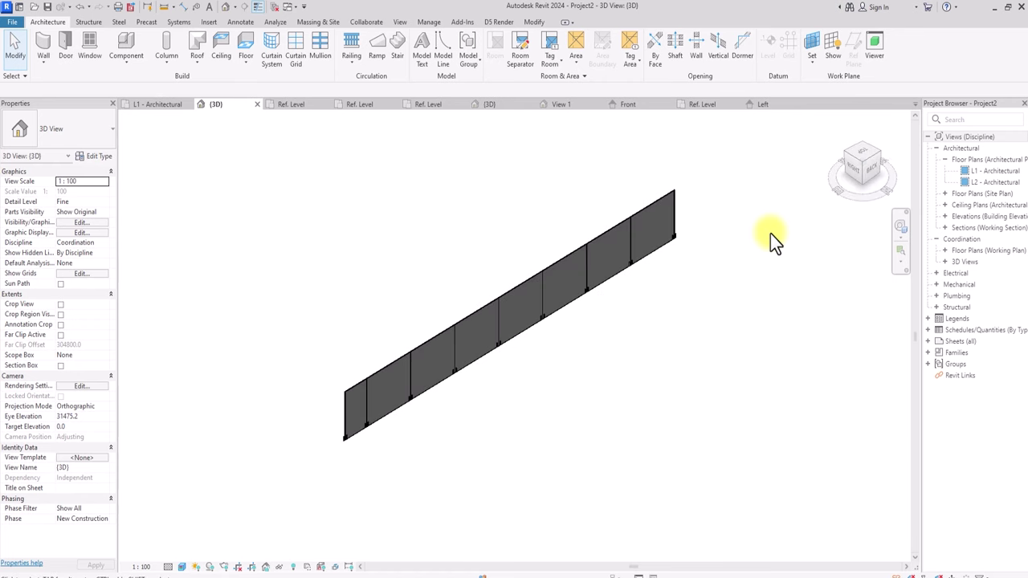
Edit the straight railing's path in top view, adding three lines that close it into a rectangle with 7500 short sides, and finish the sketch
left_click(627, 231)
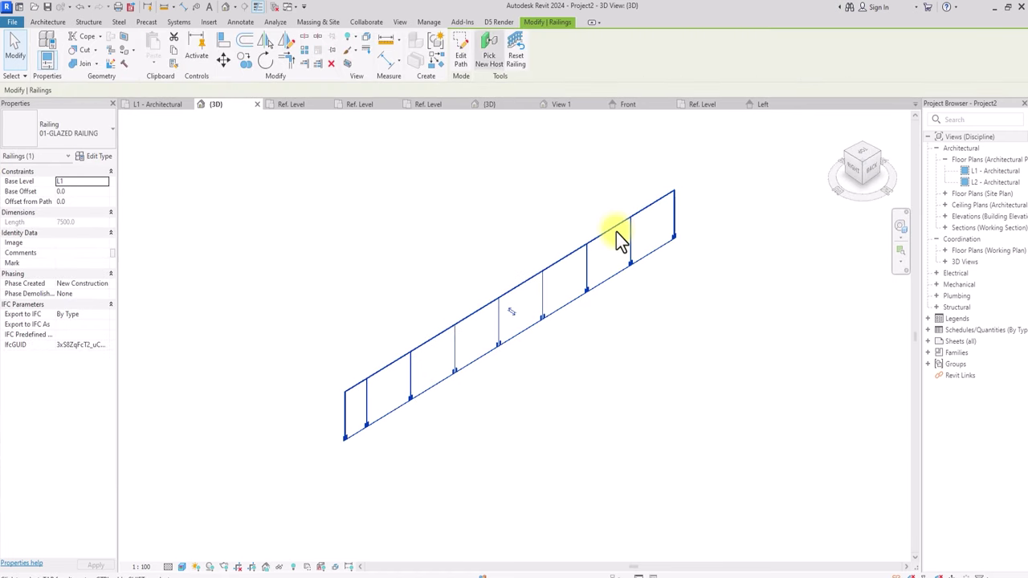
left_click(454, 61)
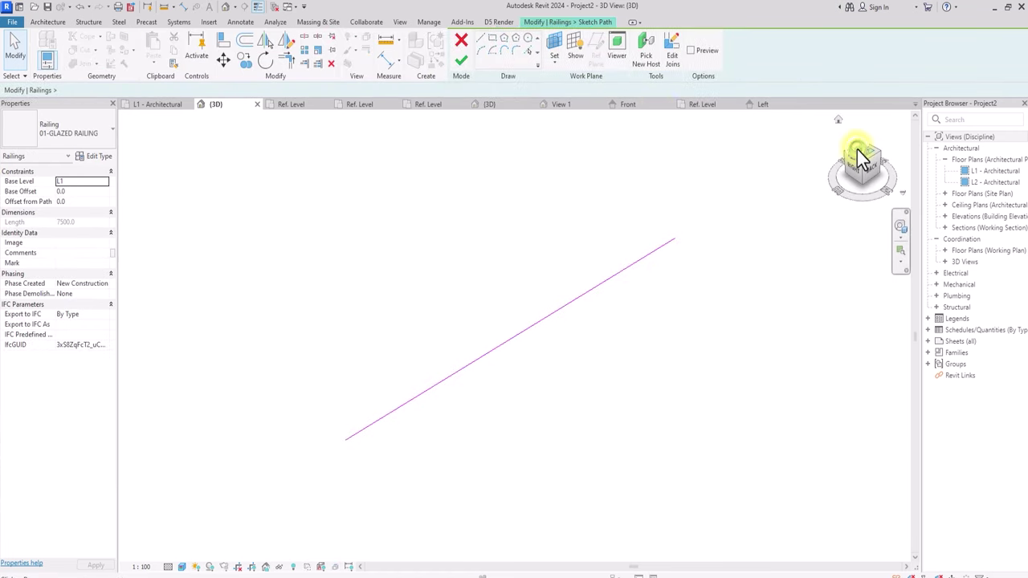
left_click(858, 151)
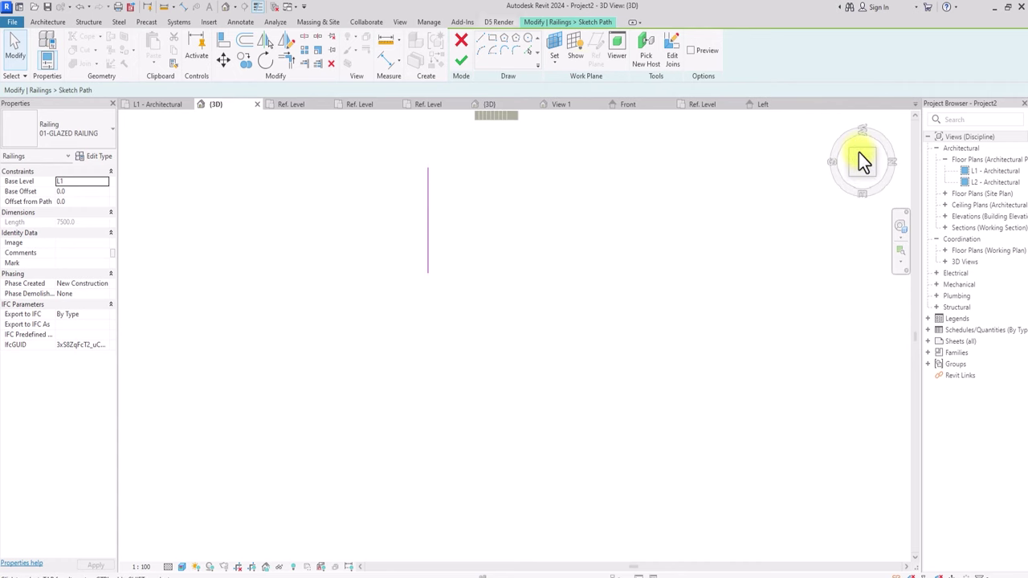
left_click(480, 38)
left_click(429, 169)
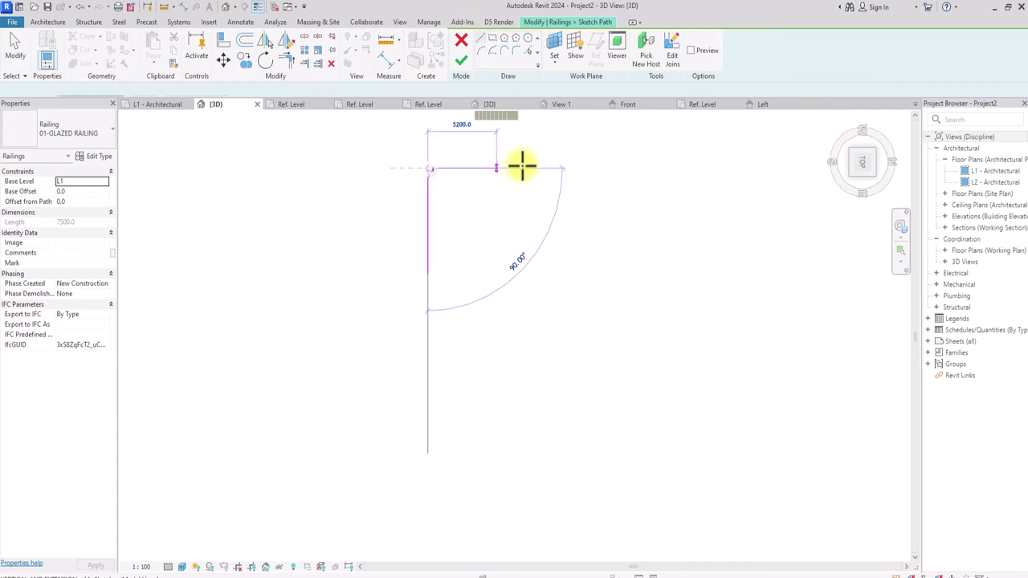
left_click(602, 169)
left_click(602, 273)
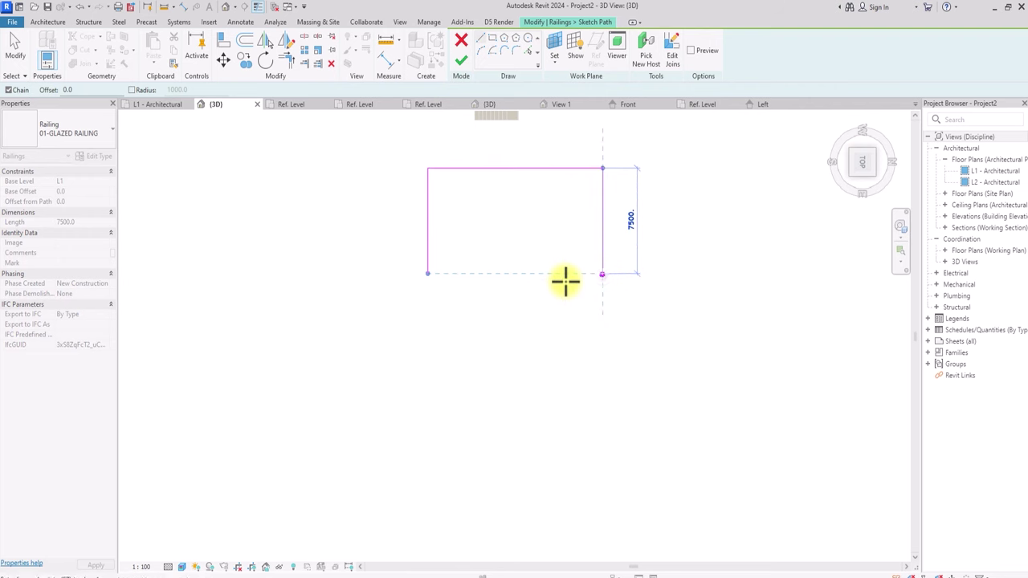
left_click(428, 273)
left_click(460, 65)
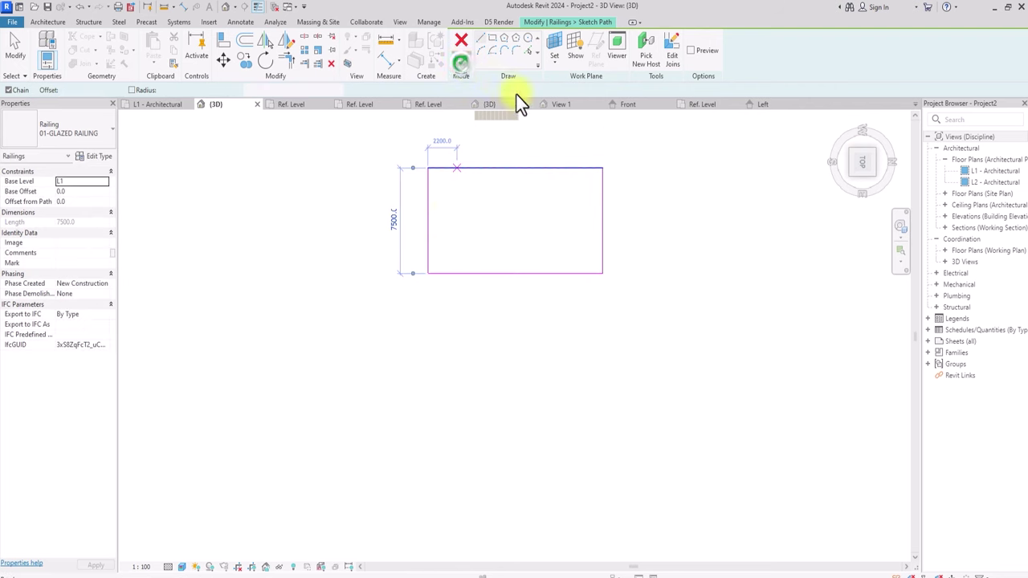
left_click(694, 190)
Examine the rectangular glazed railing from an angled 3D view fitted to the model
left_click_drag(854, 160, 879, 554)
scroll(879, 554, "up", 6)
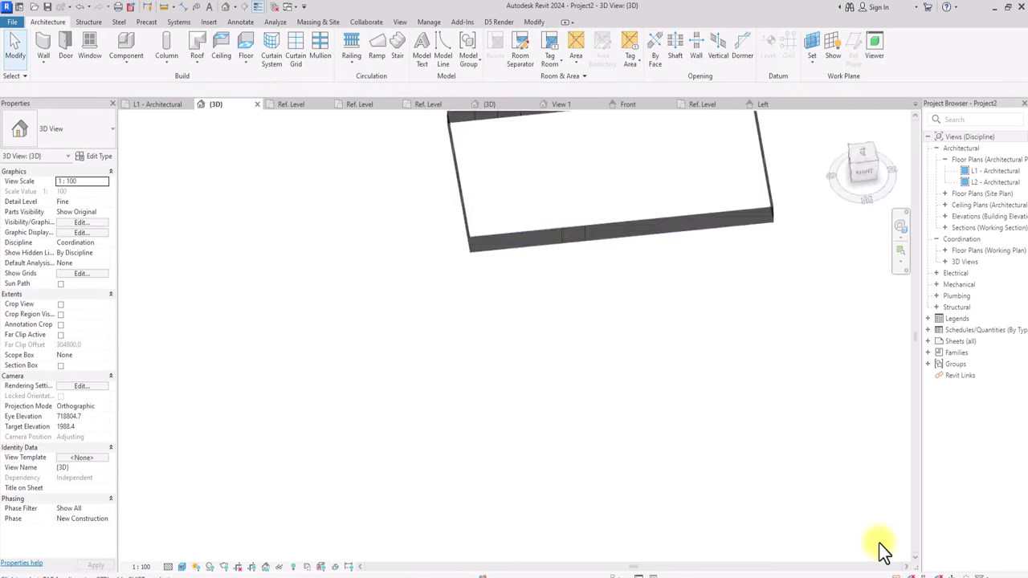
key("z")
key("f")
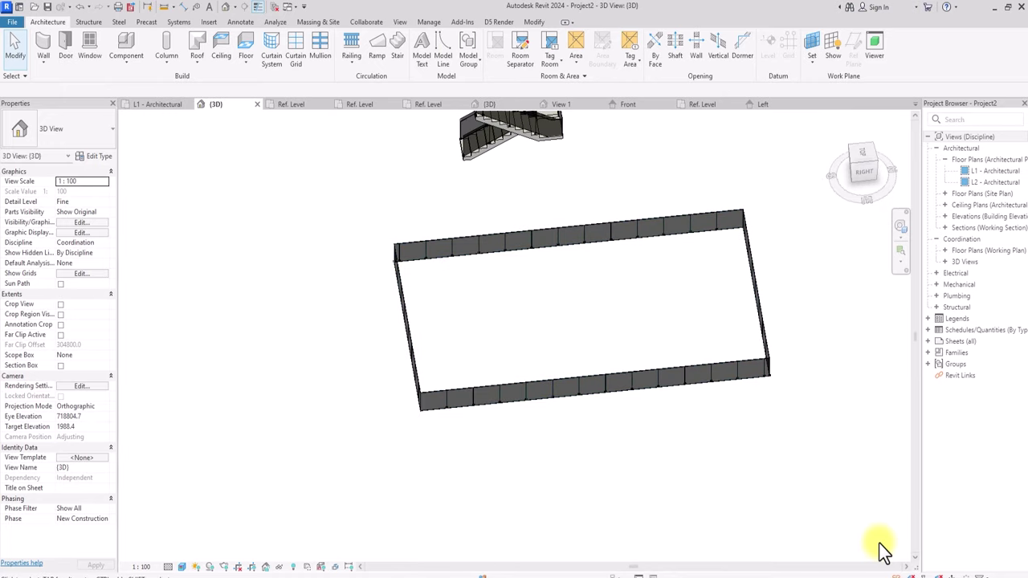